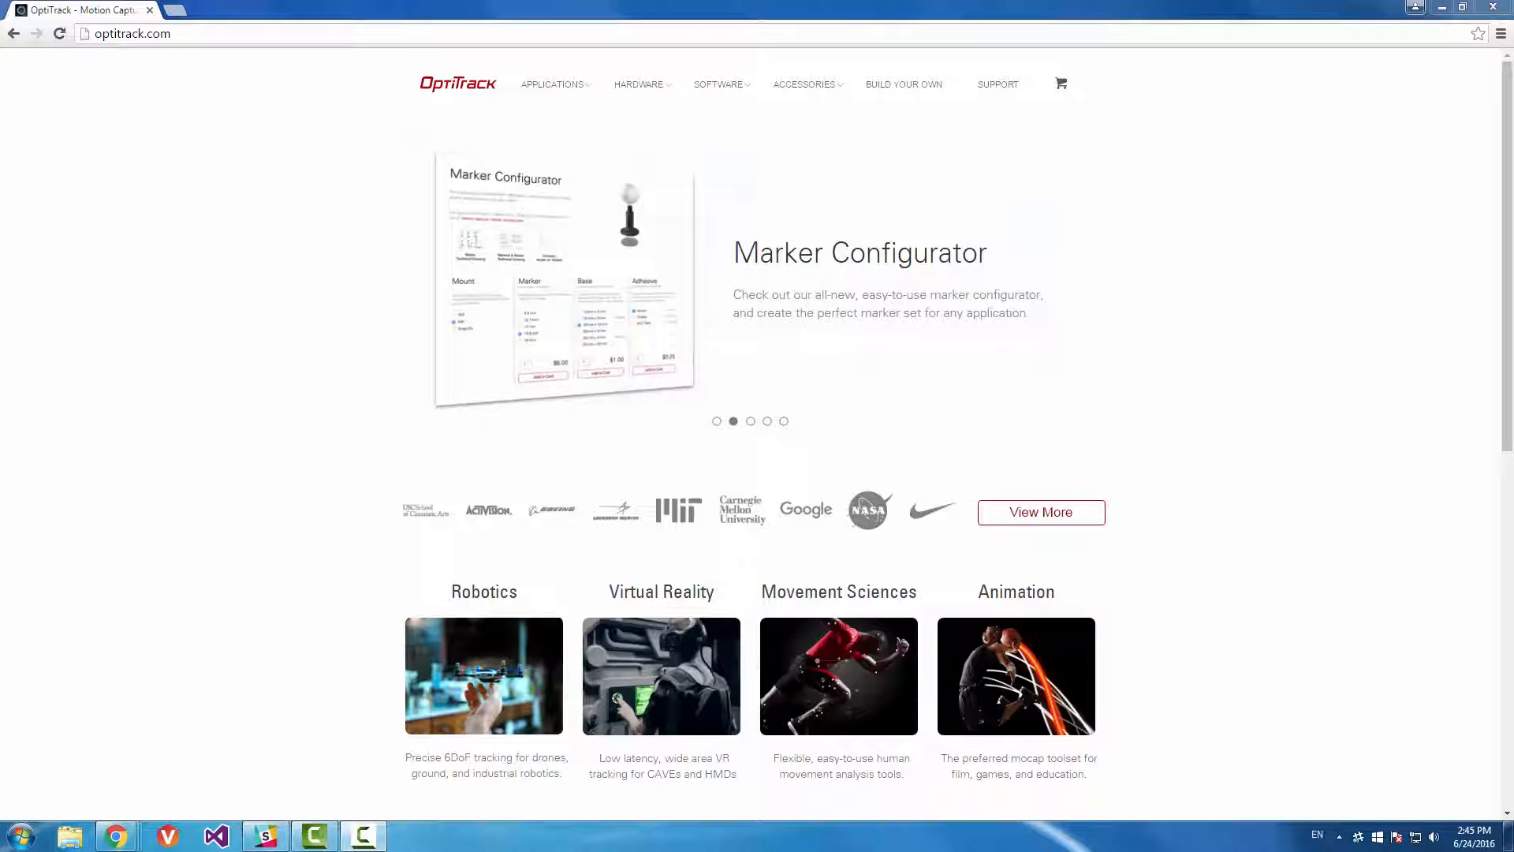
# Open the documentation wiki from the OptiTrack support page and search it for "batch processor"
pyautogui.click(998, 85)
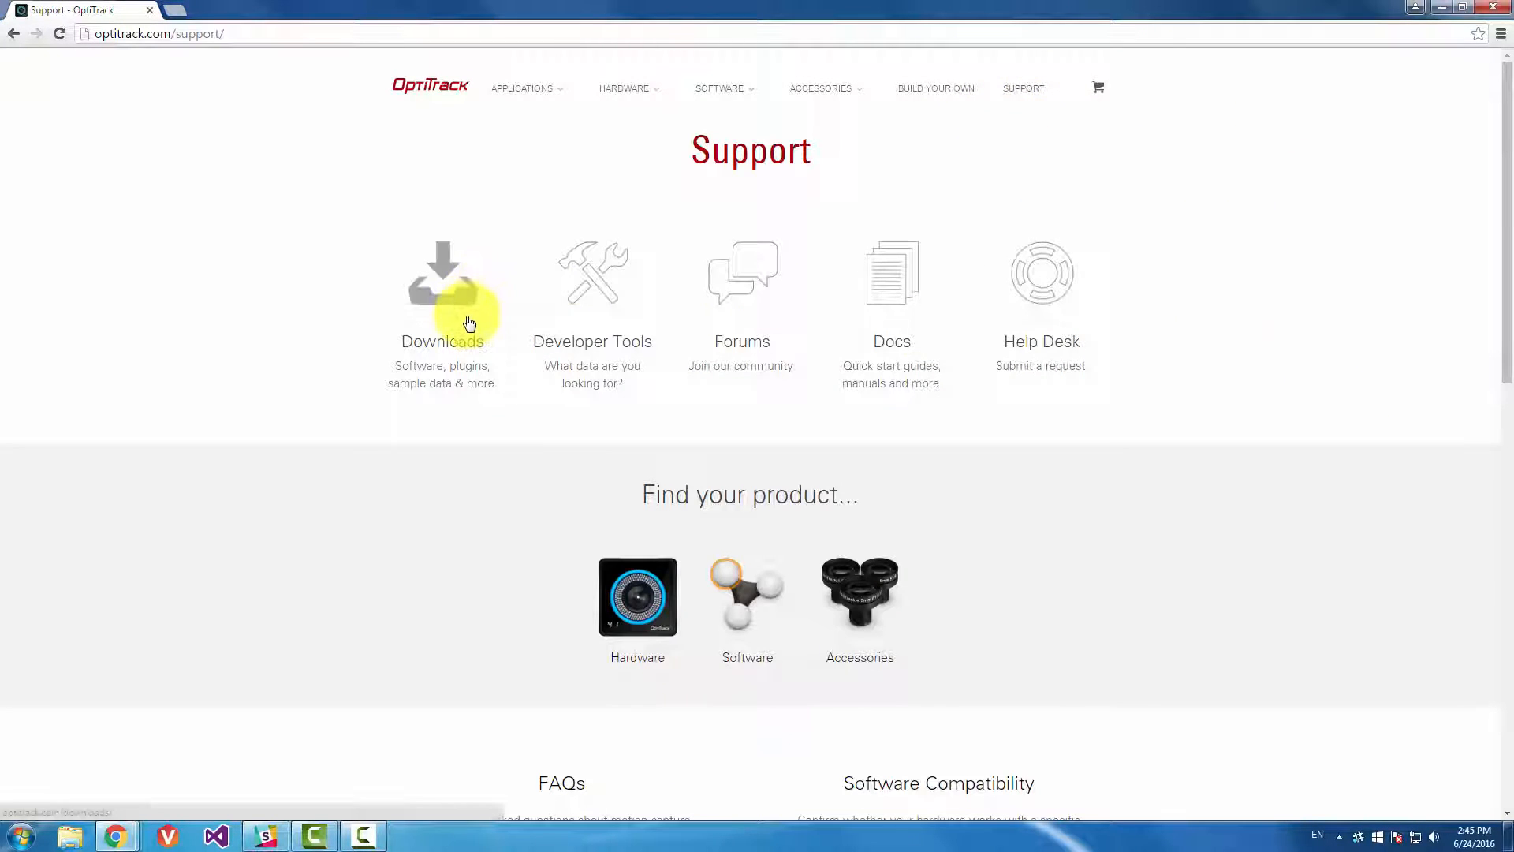
pyautogui.click(911, 335)
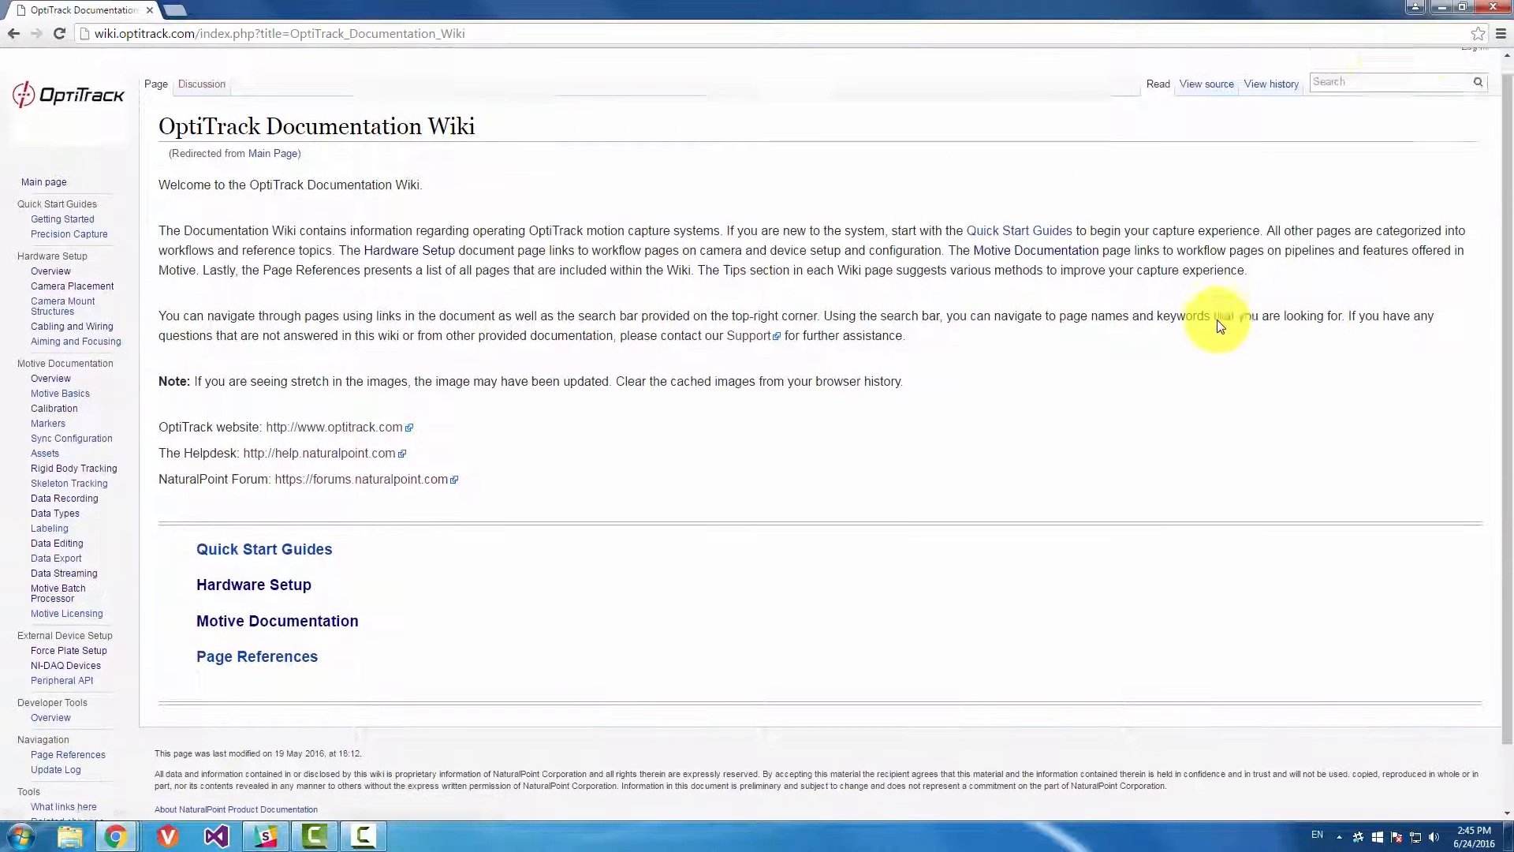
pyautogui.click(1340, 99)
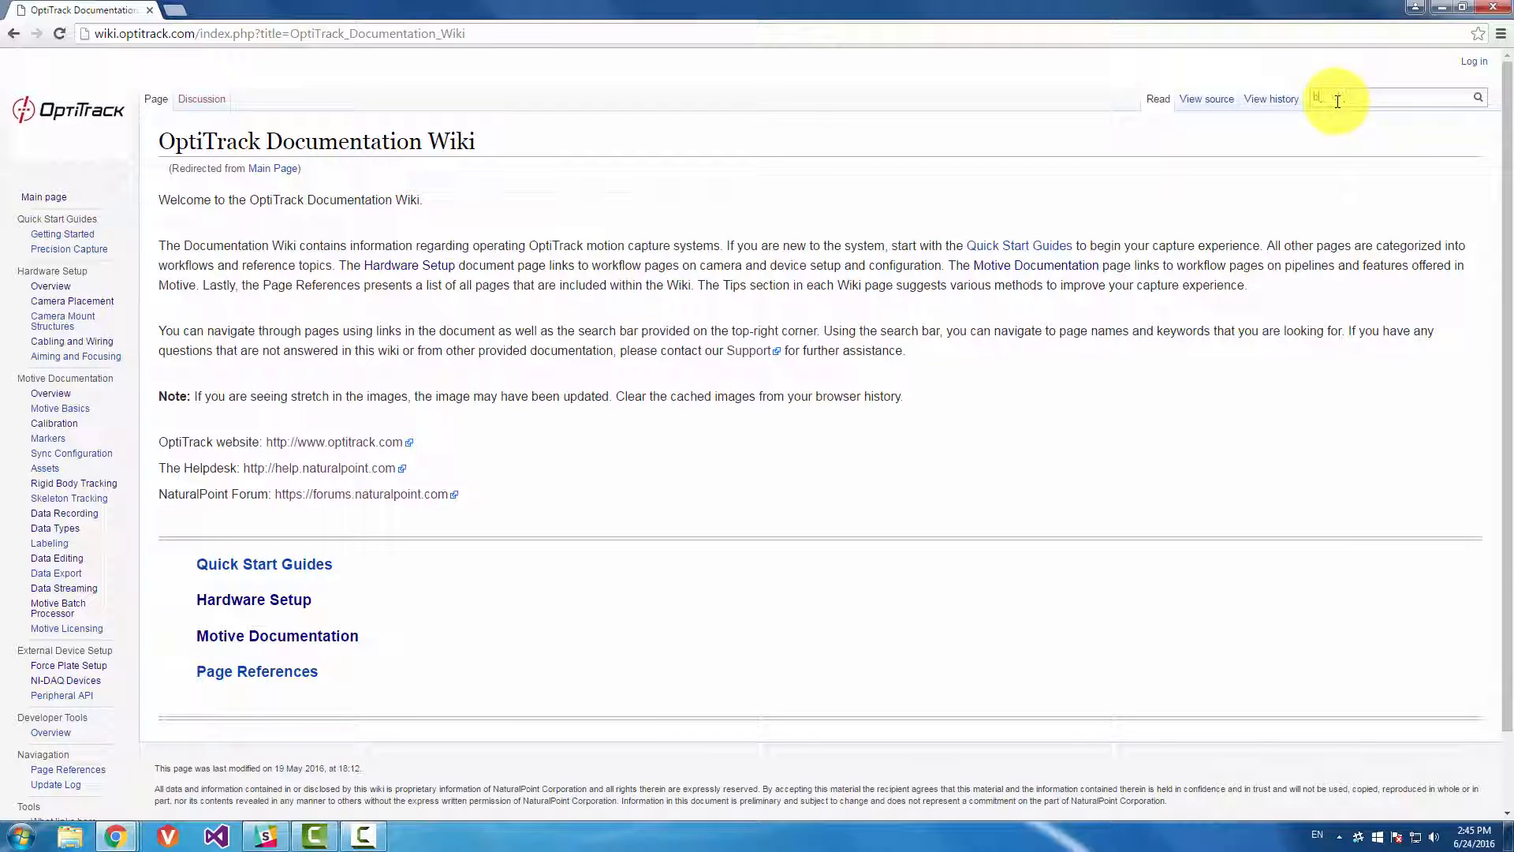
pyautogui.write('batch')
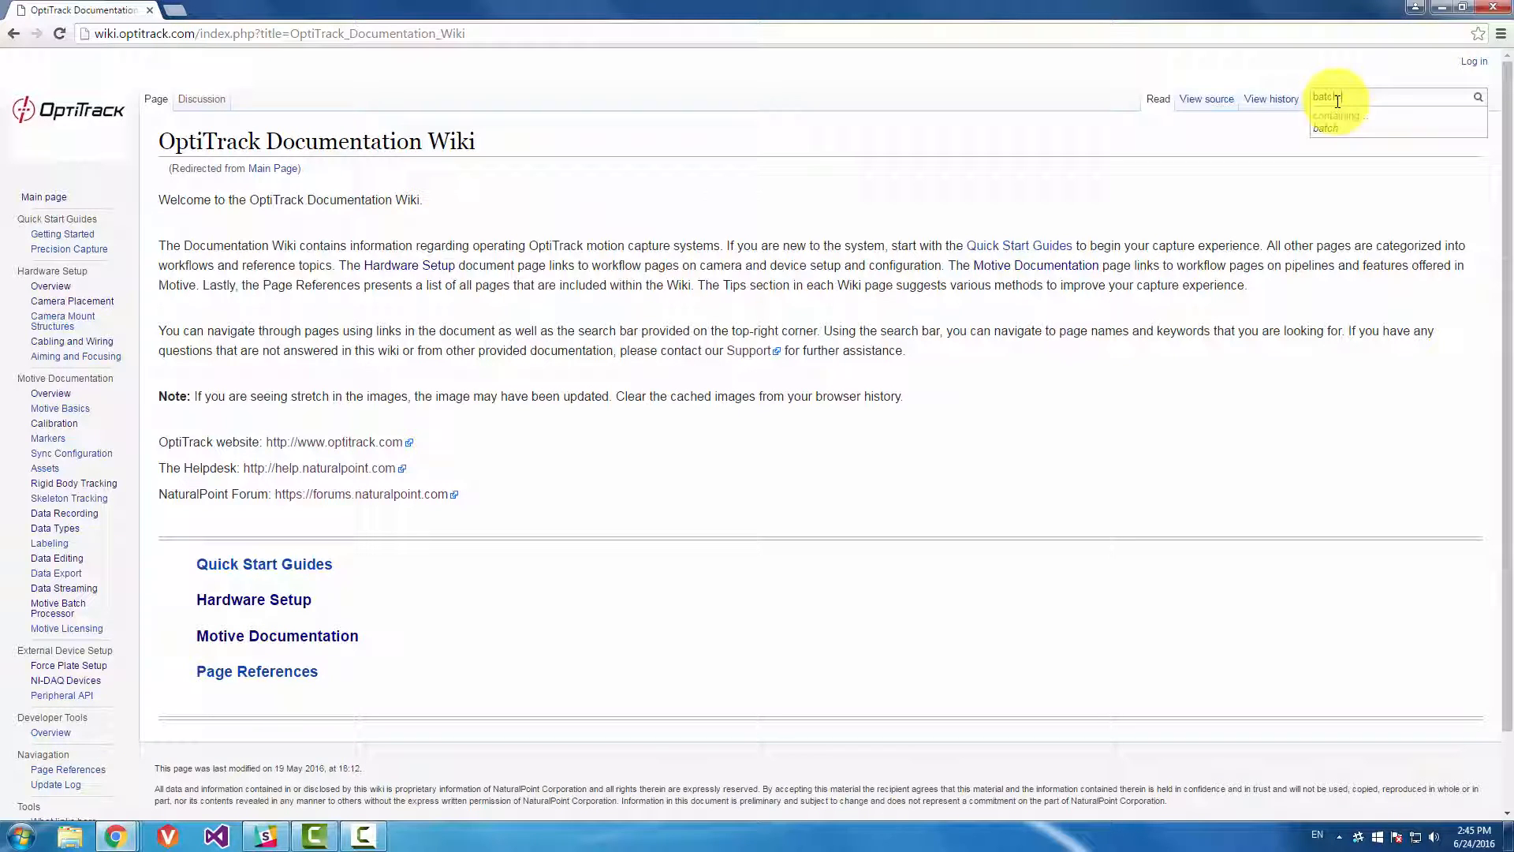
pyautogui.write(' processor')
pyautogui.press('Return')
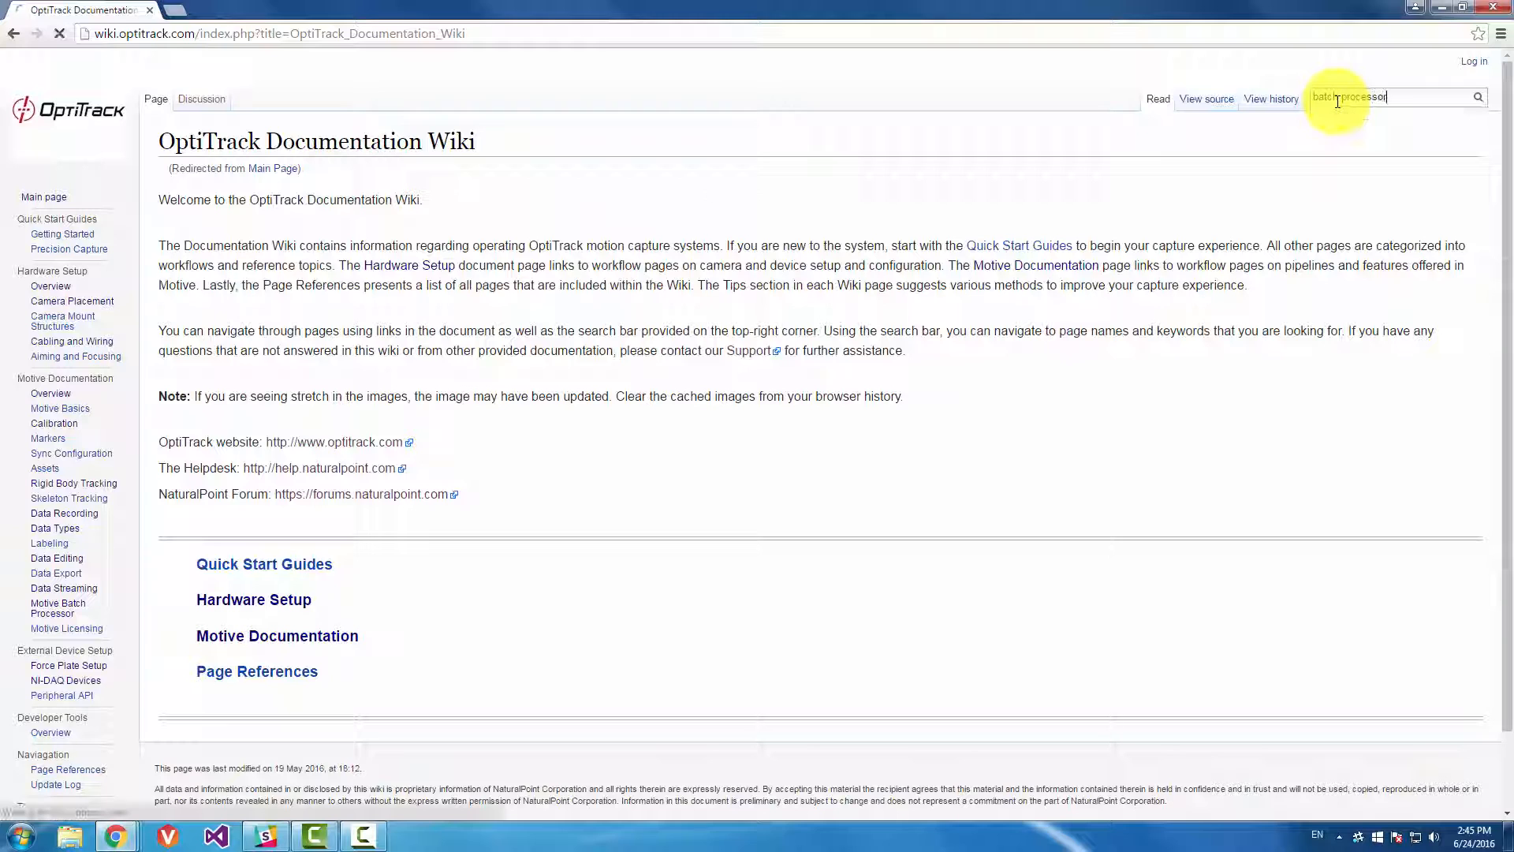
pyautogui.scroll(-3, 907, 414)
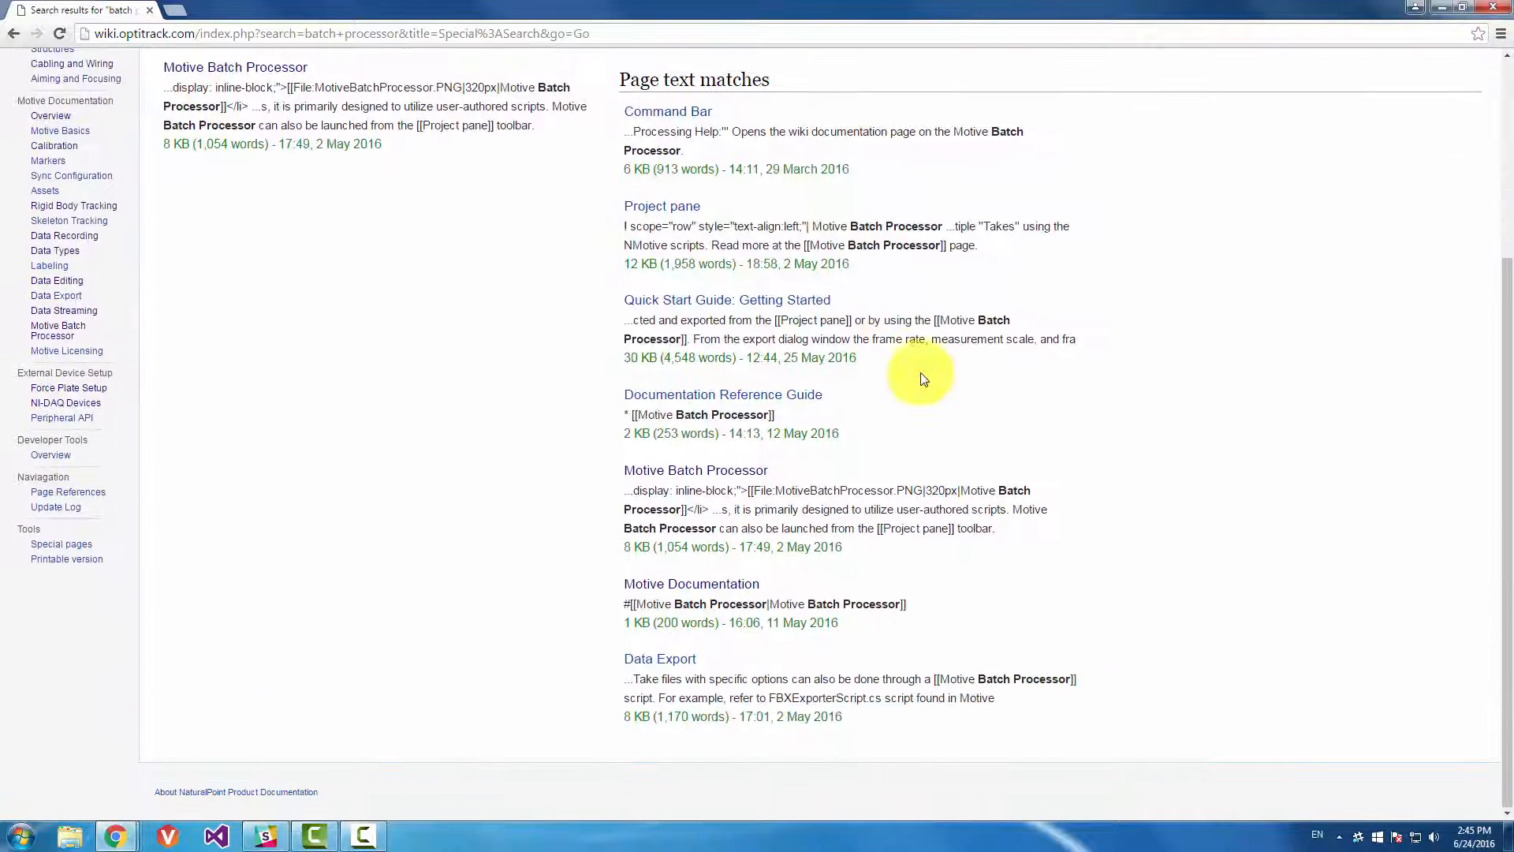
pyautogui.scroll(3, 163, 331)
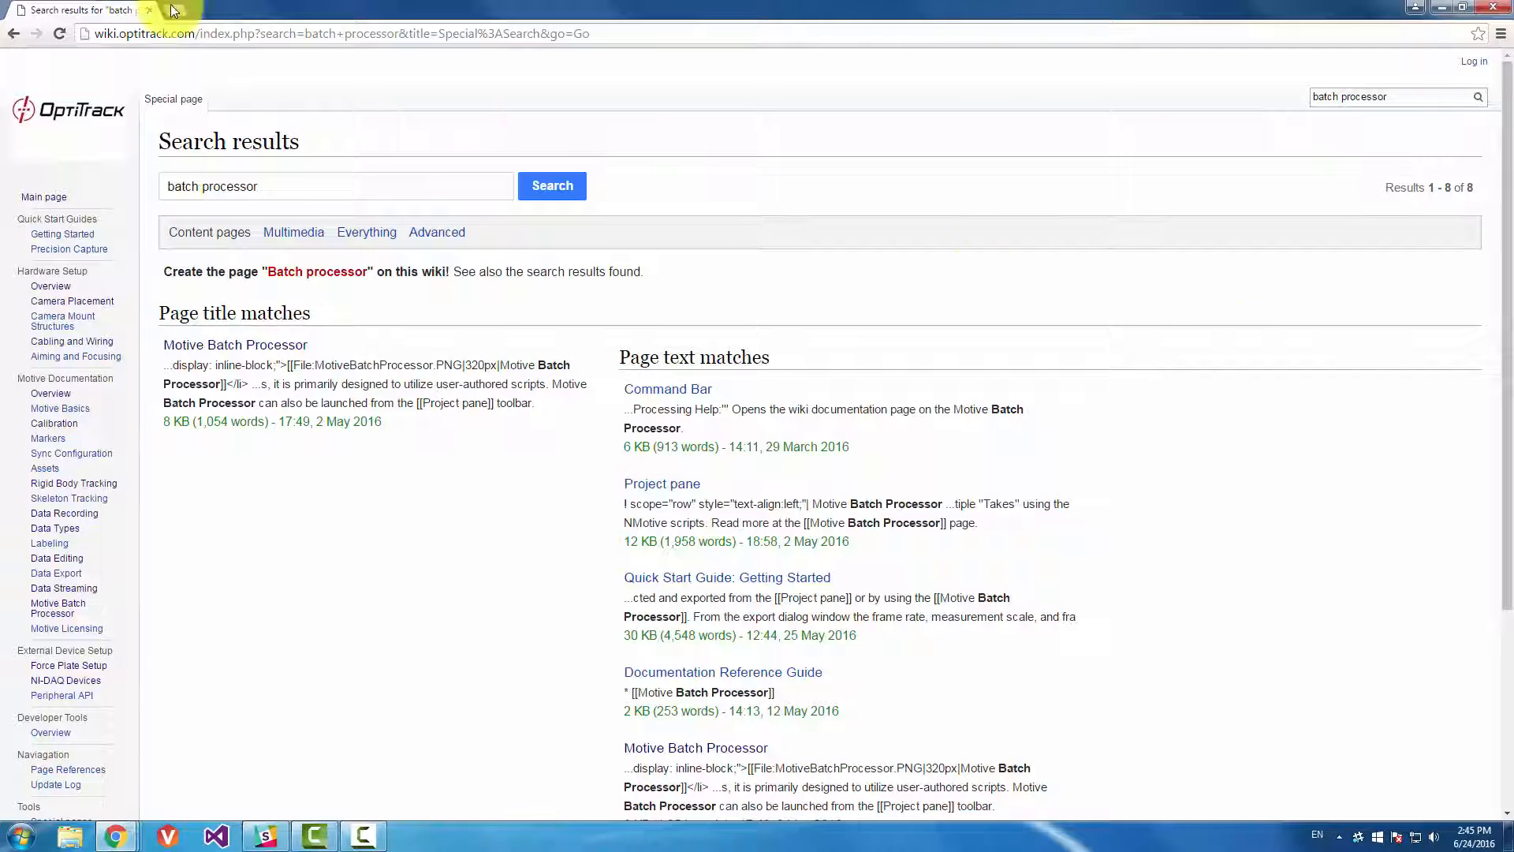
# Return to the OptiTrack home page, open the Motive software page and download Motive 1.10.0 Beta 1
pyautogui.click(14, 33)
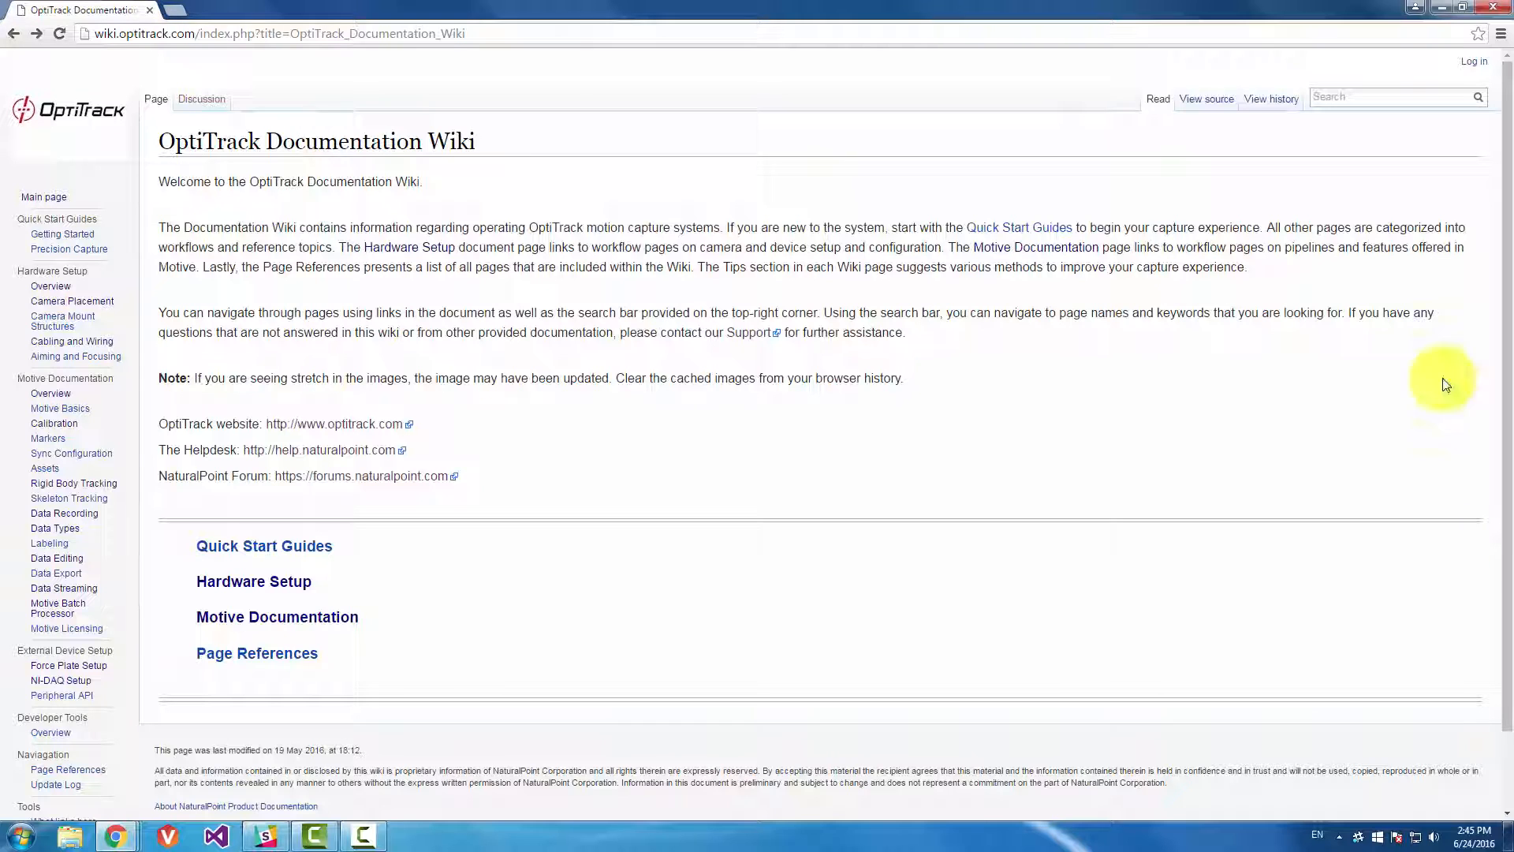
pyautogui.click(16, 33)
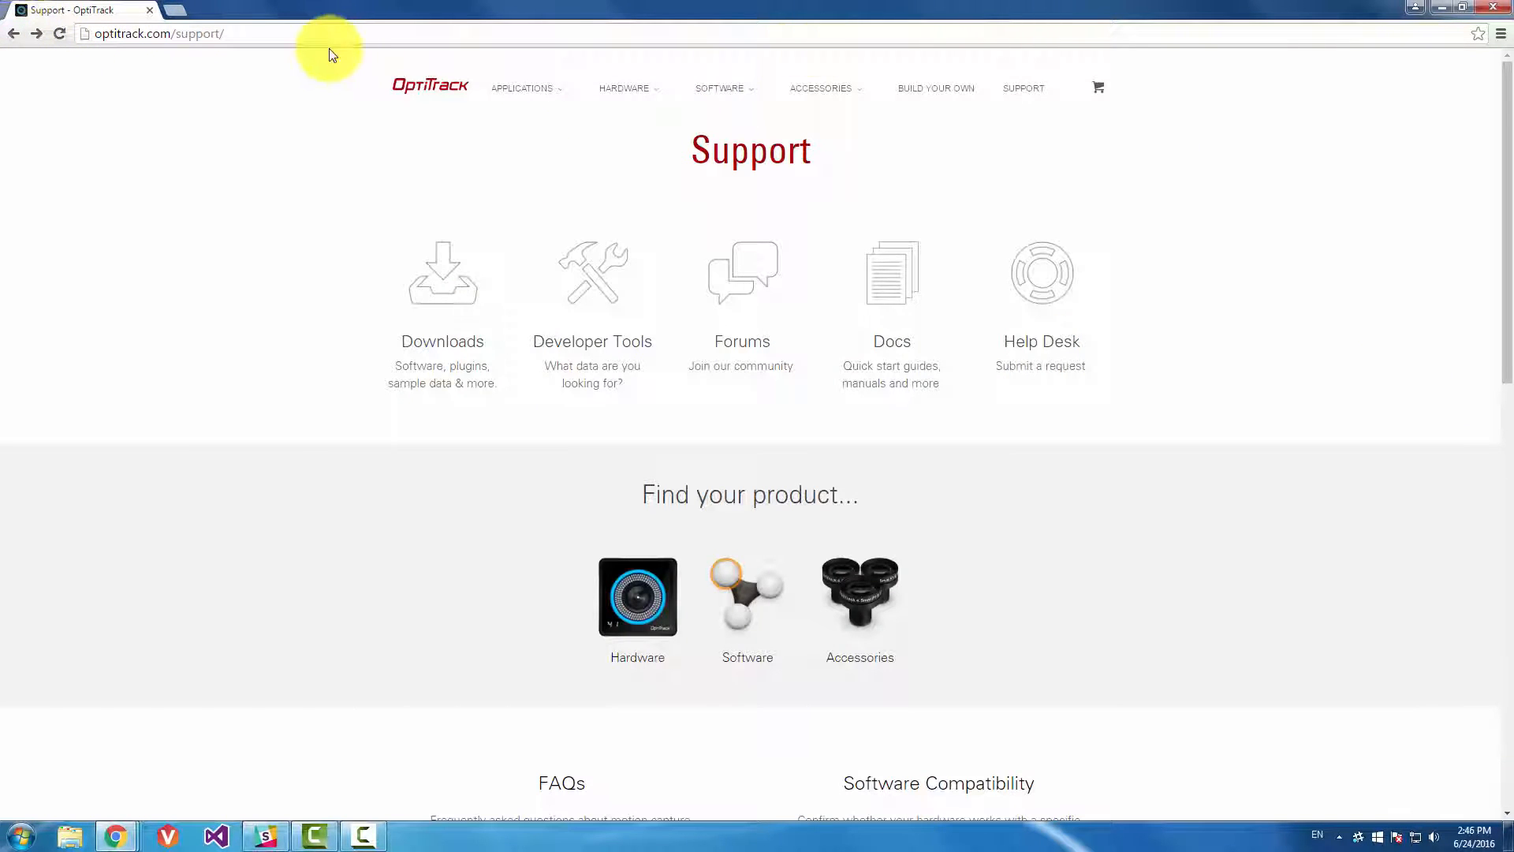
pyautogui.click(397, 75)
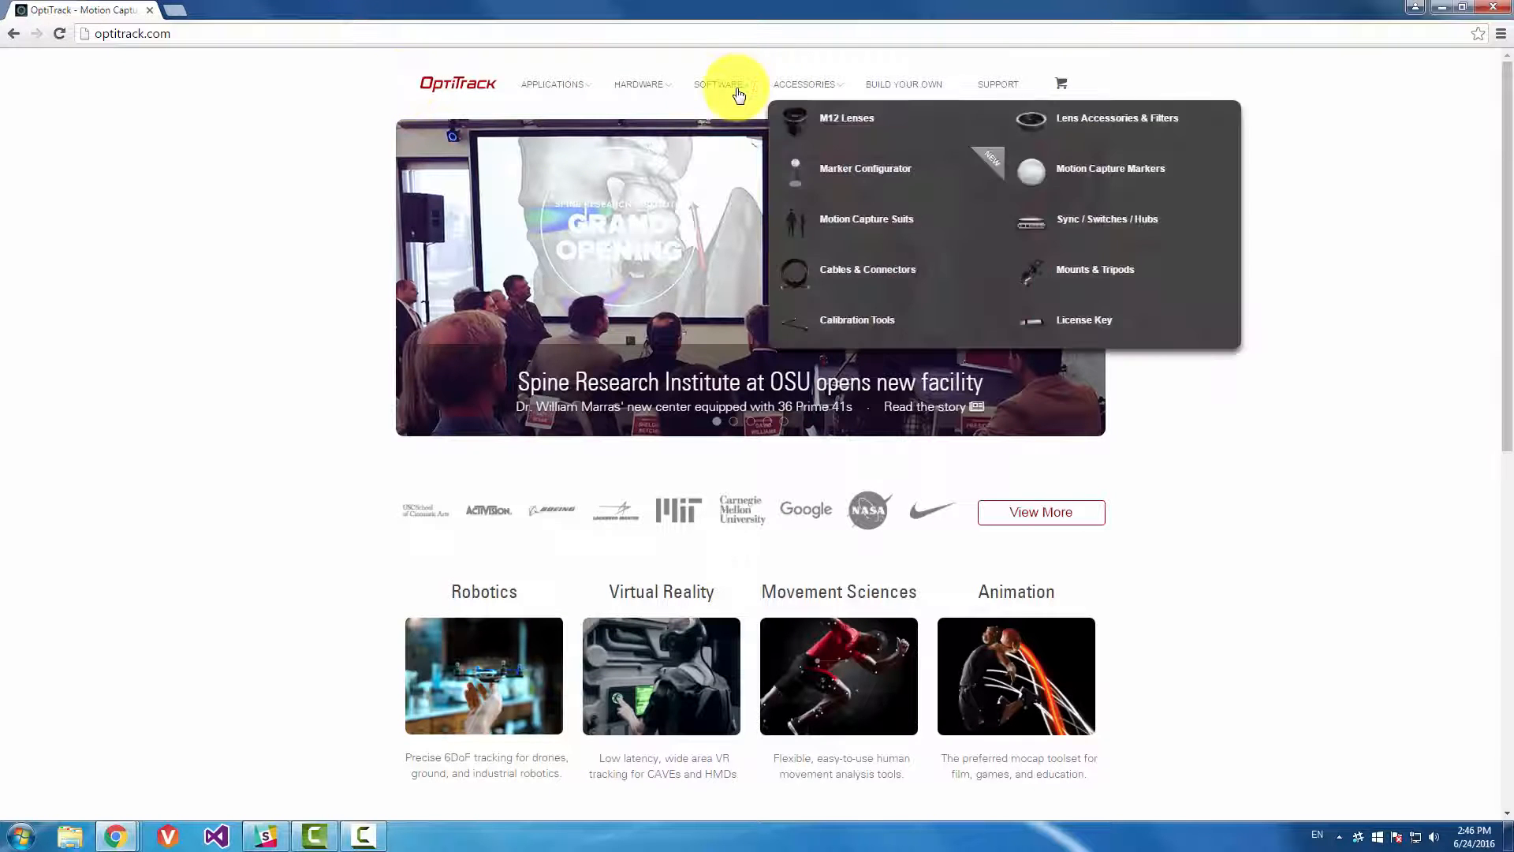
pyautogui.moveTo(722, 87)
pyautogui.click(794, 142)
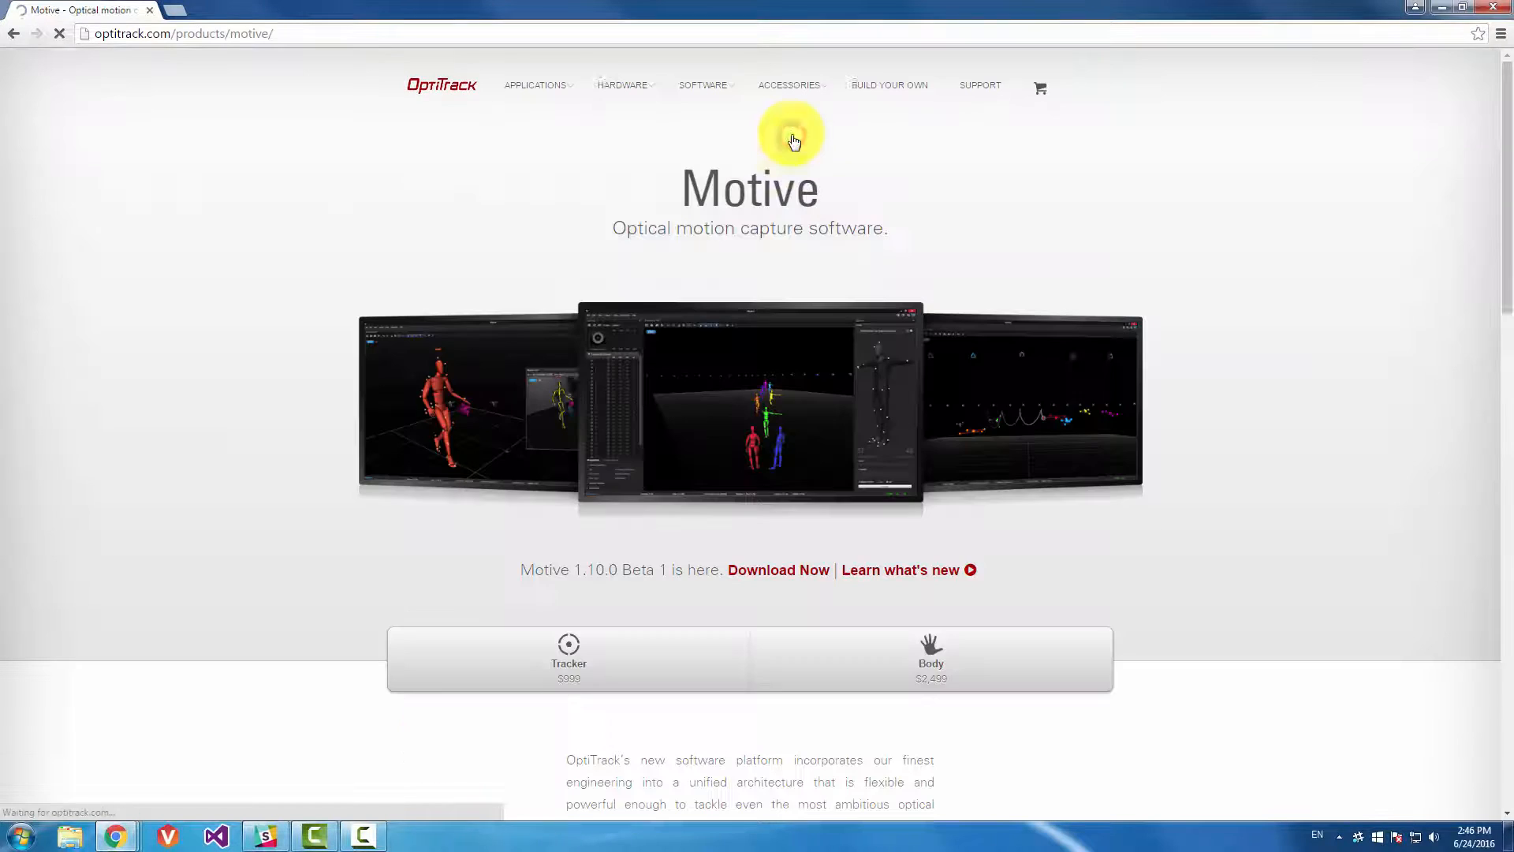
pyautogui.click(784, 576)
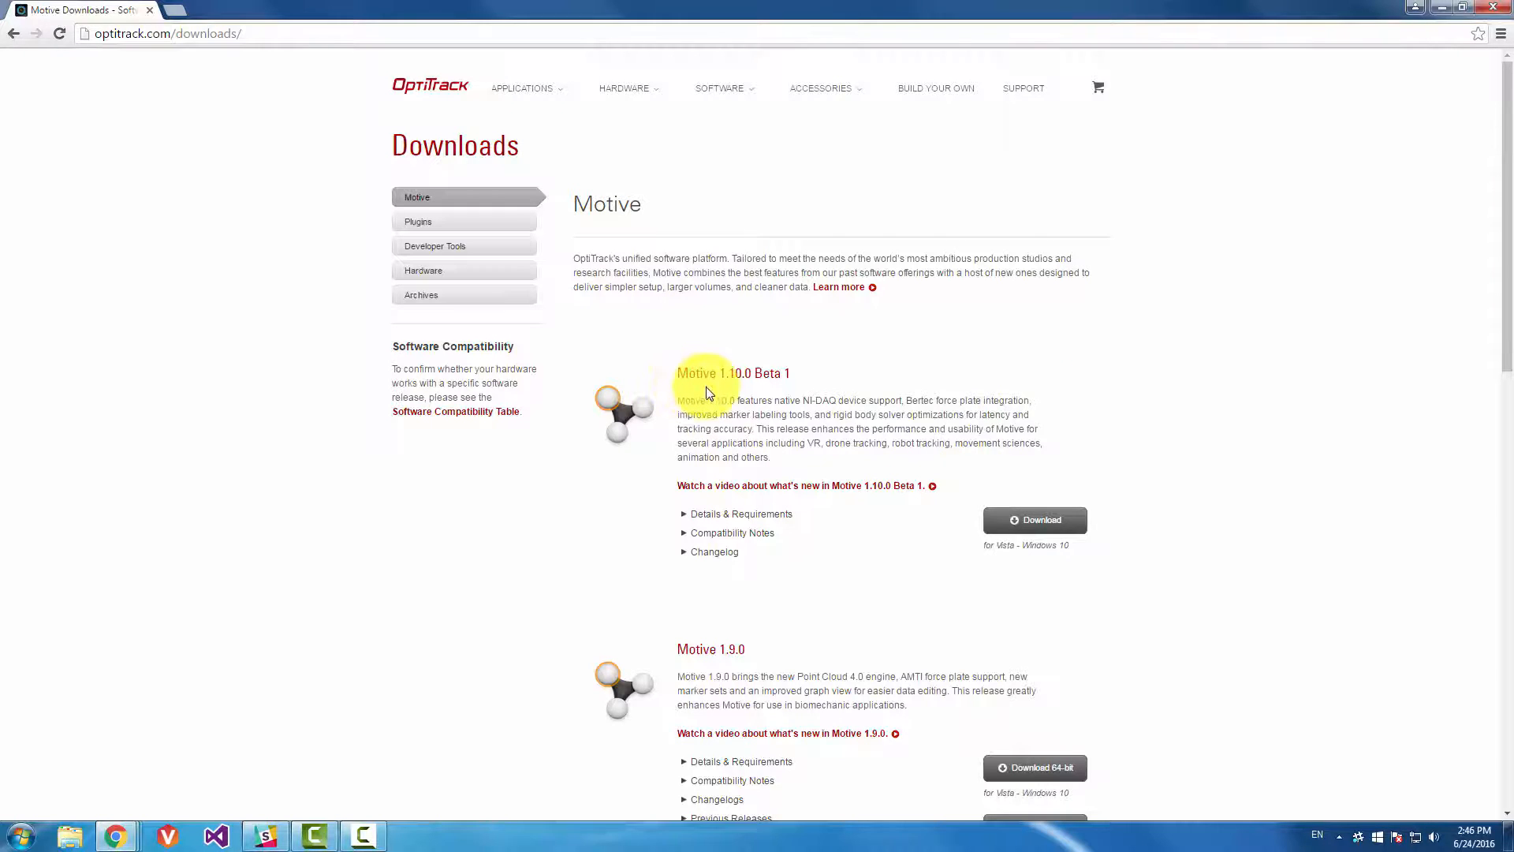
pyautogui.click(1035, 529)
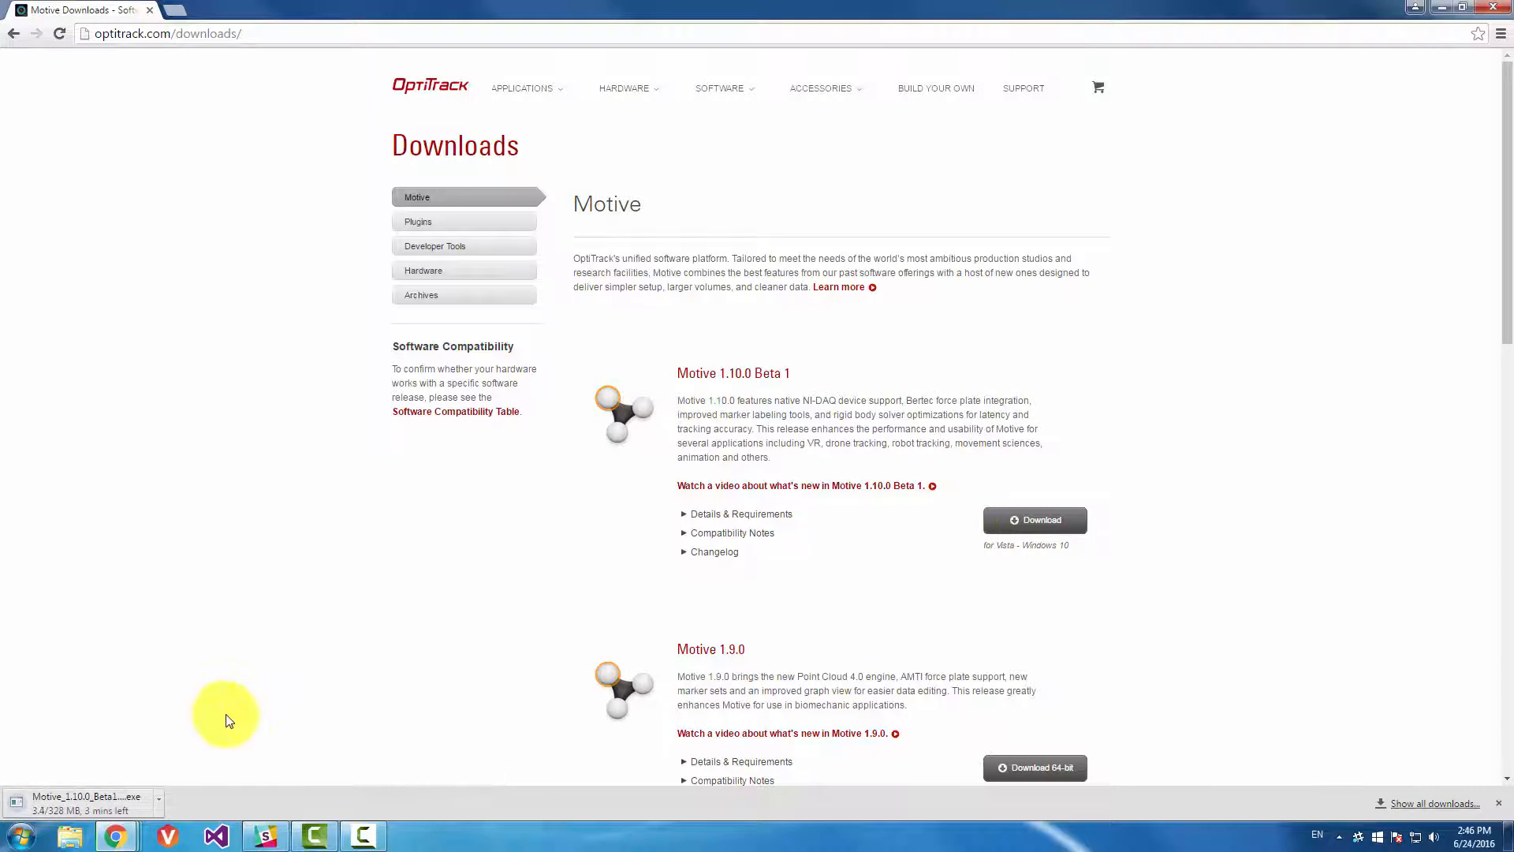
# Review the Details & Requirements and Compatibility Notes for Motive 1.10.0 Beta 1, and expand its Changelog
pyautogui.click(708, 516)
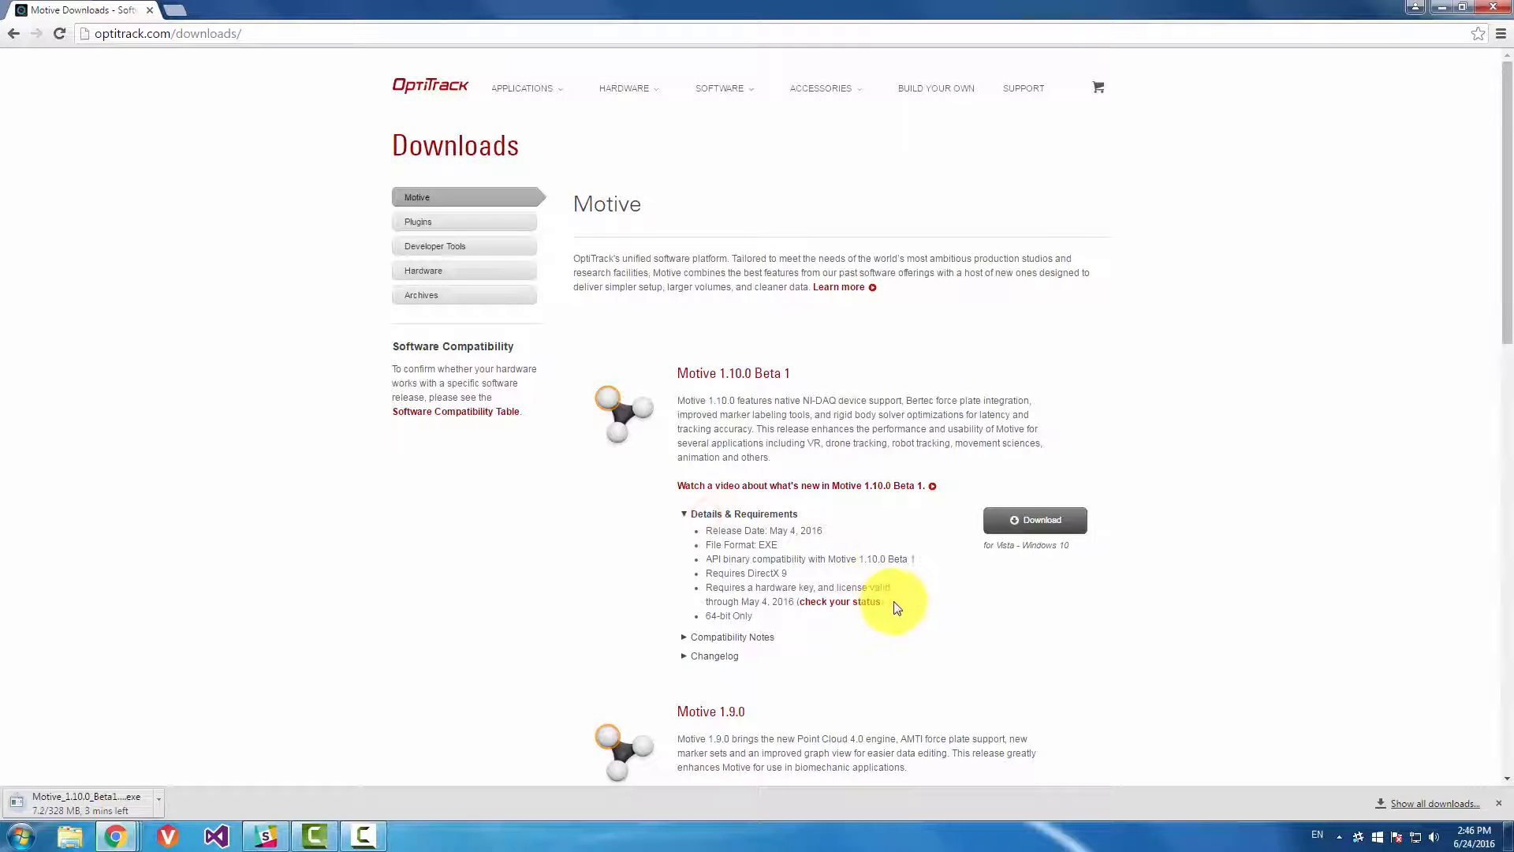
pyautogui.scroll(-2, 895, 599)
pyautogui.click(726, 478)
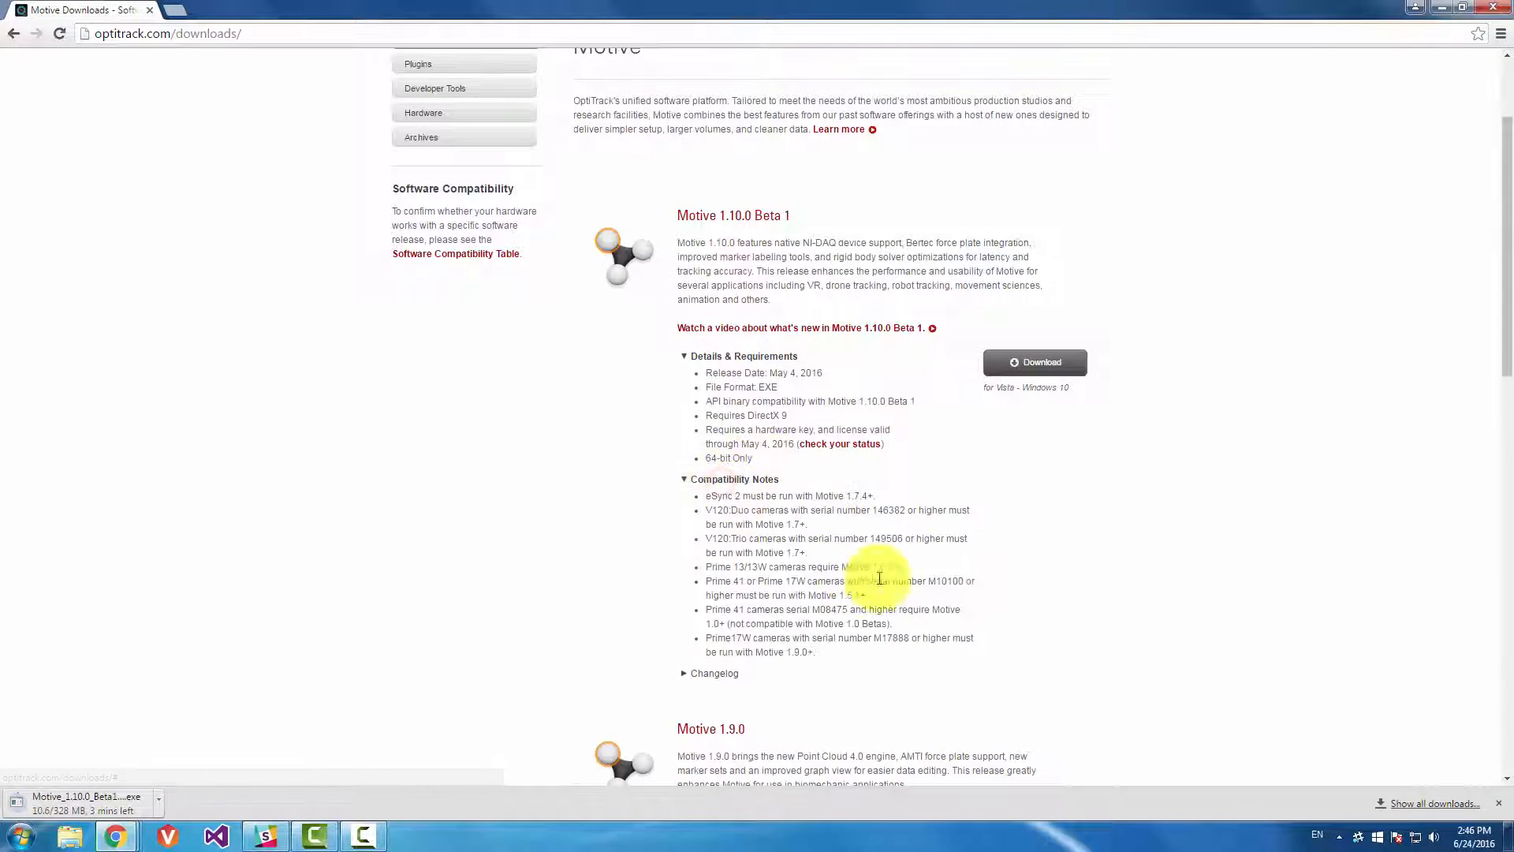
pyautogui.scroll(-1, 944, 597)
pyautogui.click(714, 594)
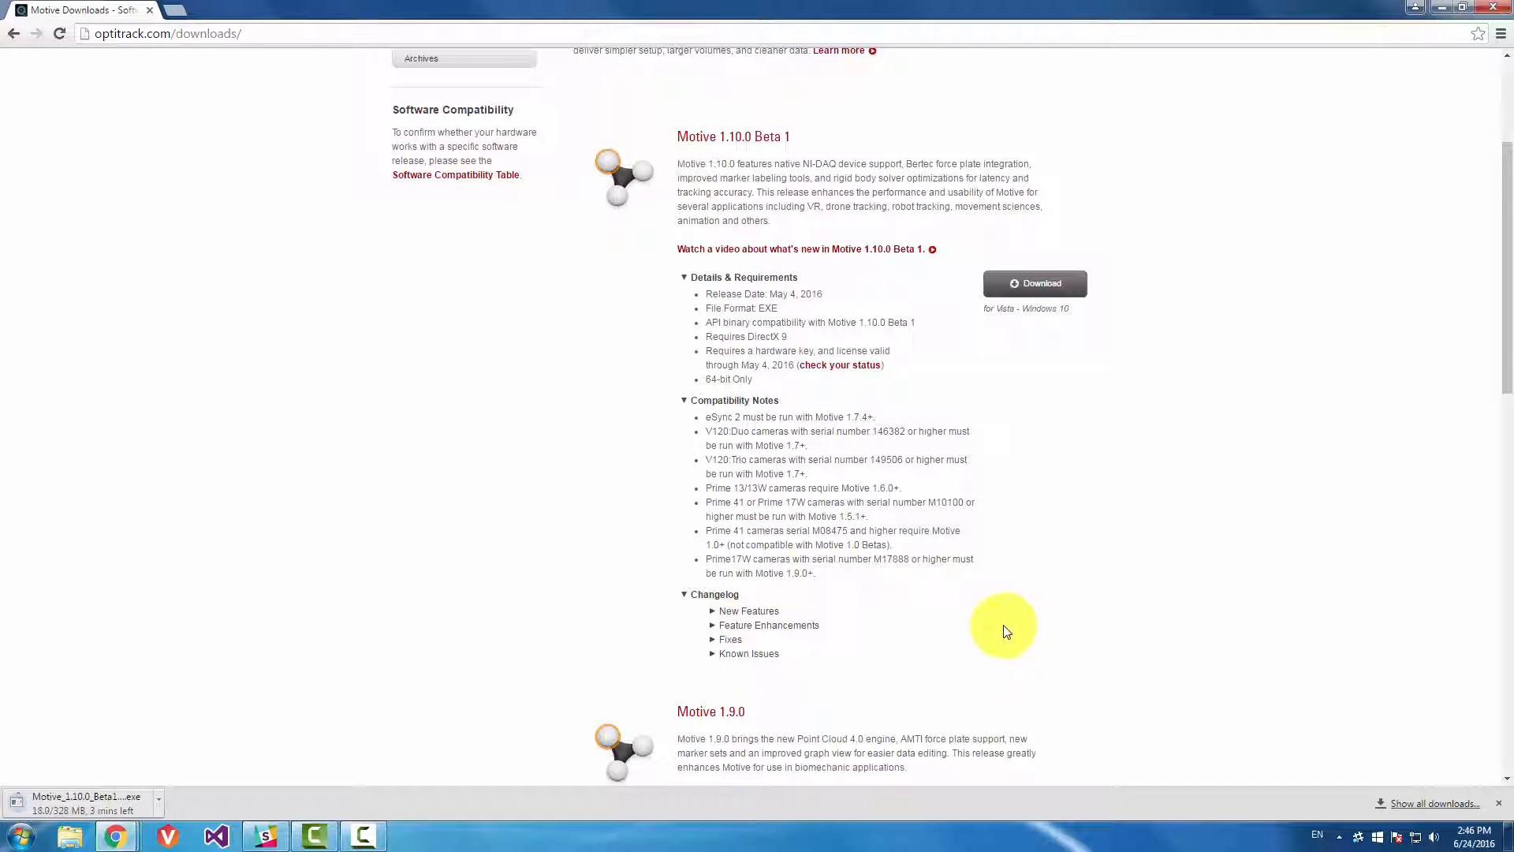
pyautogui.scroll(1, 1004, 628)
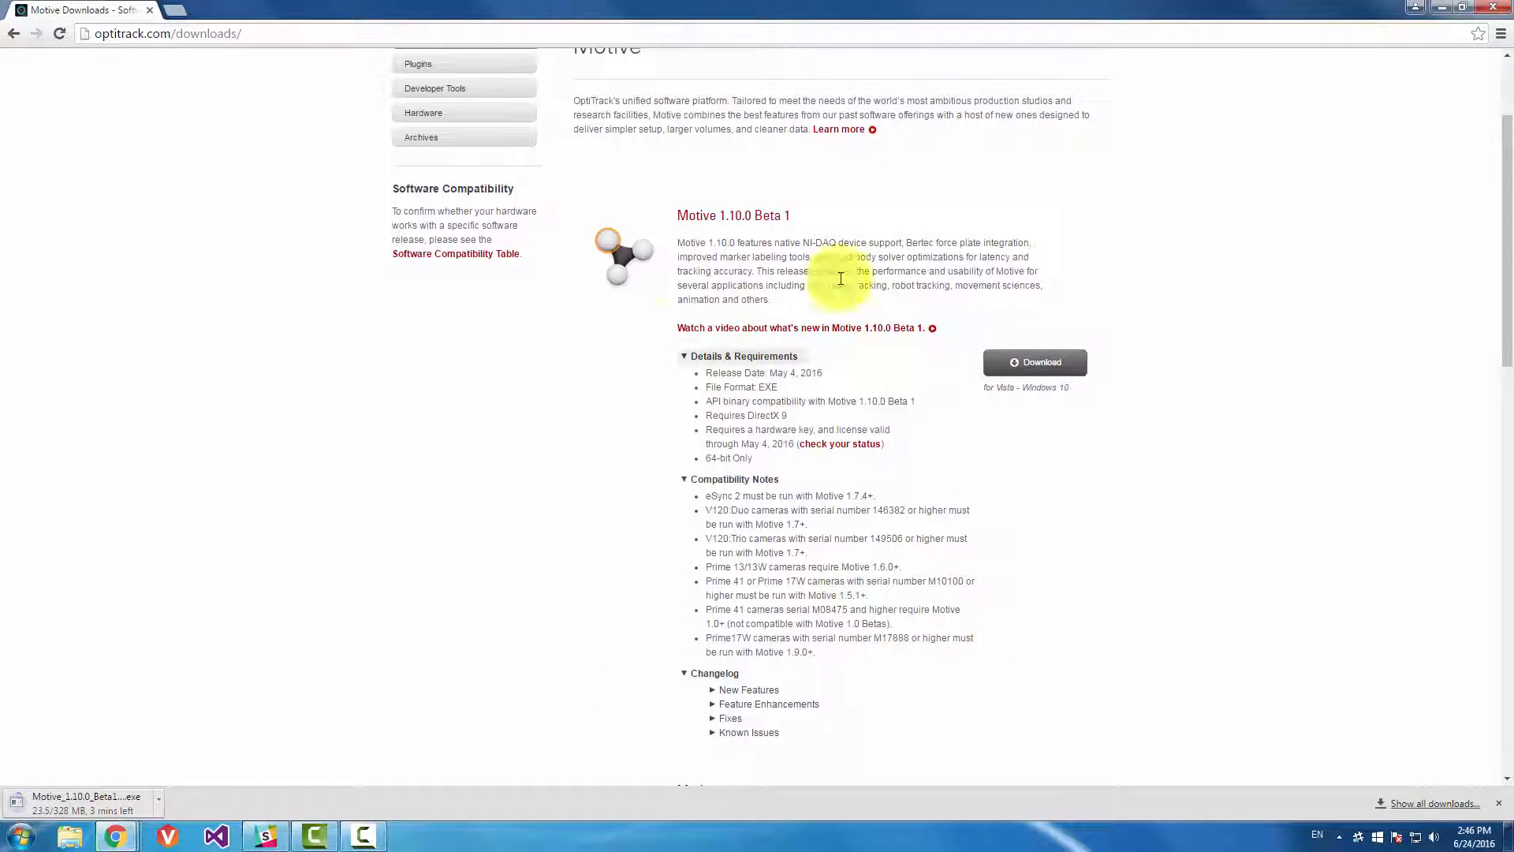
pyautogui.scroll(2, 1153, 392)
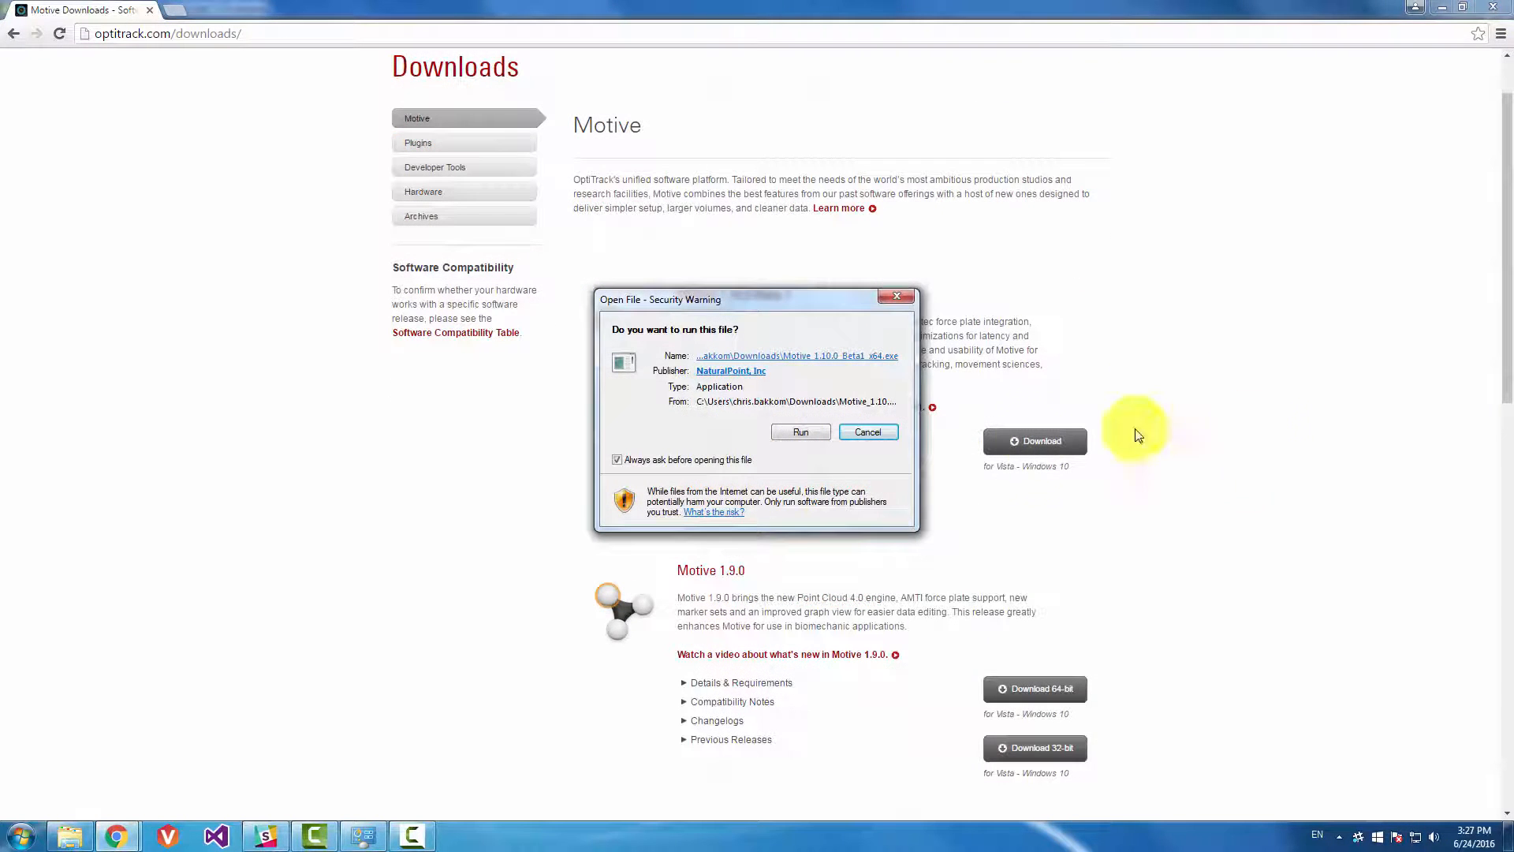
# Run the downloaded Motive installer and agree to install the required OptiTrack_USB_Drivers_x64
pyautogui.click(806, 432)
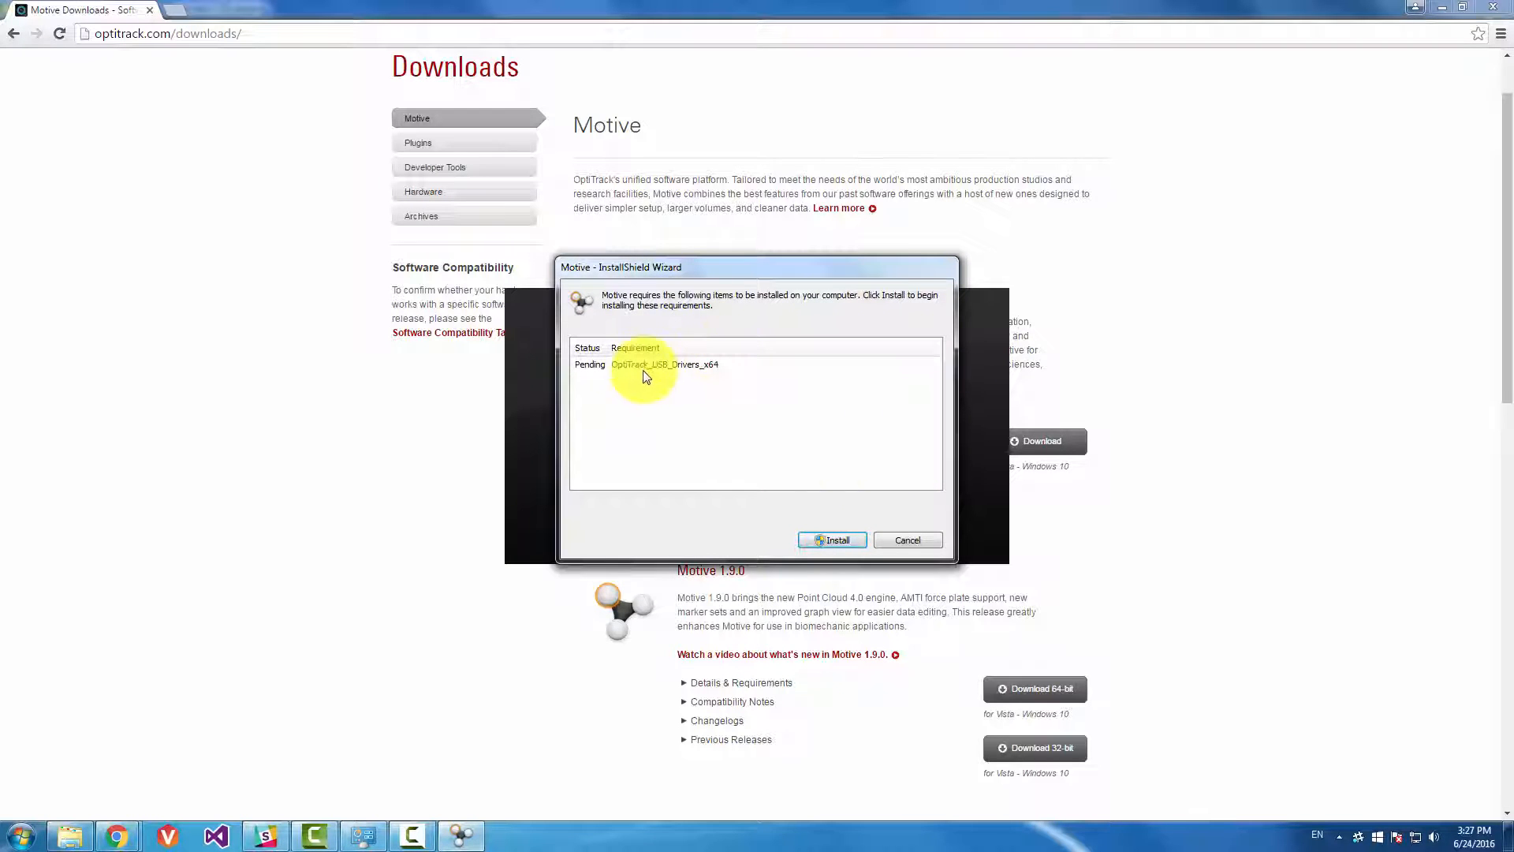
pyautogui.click(835, 542)
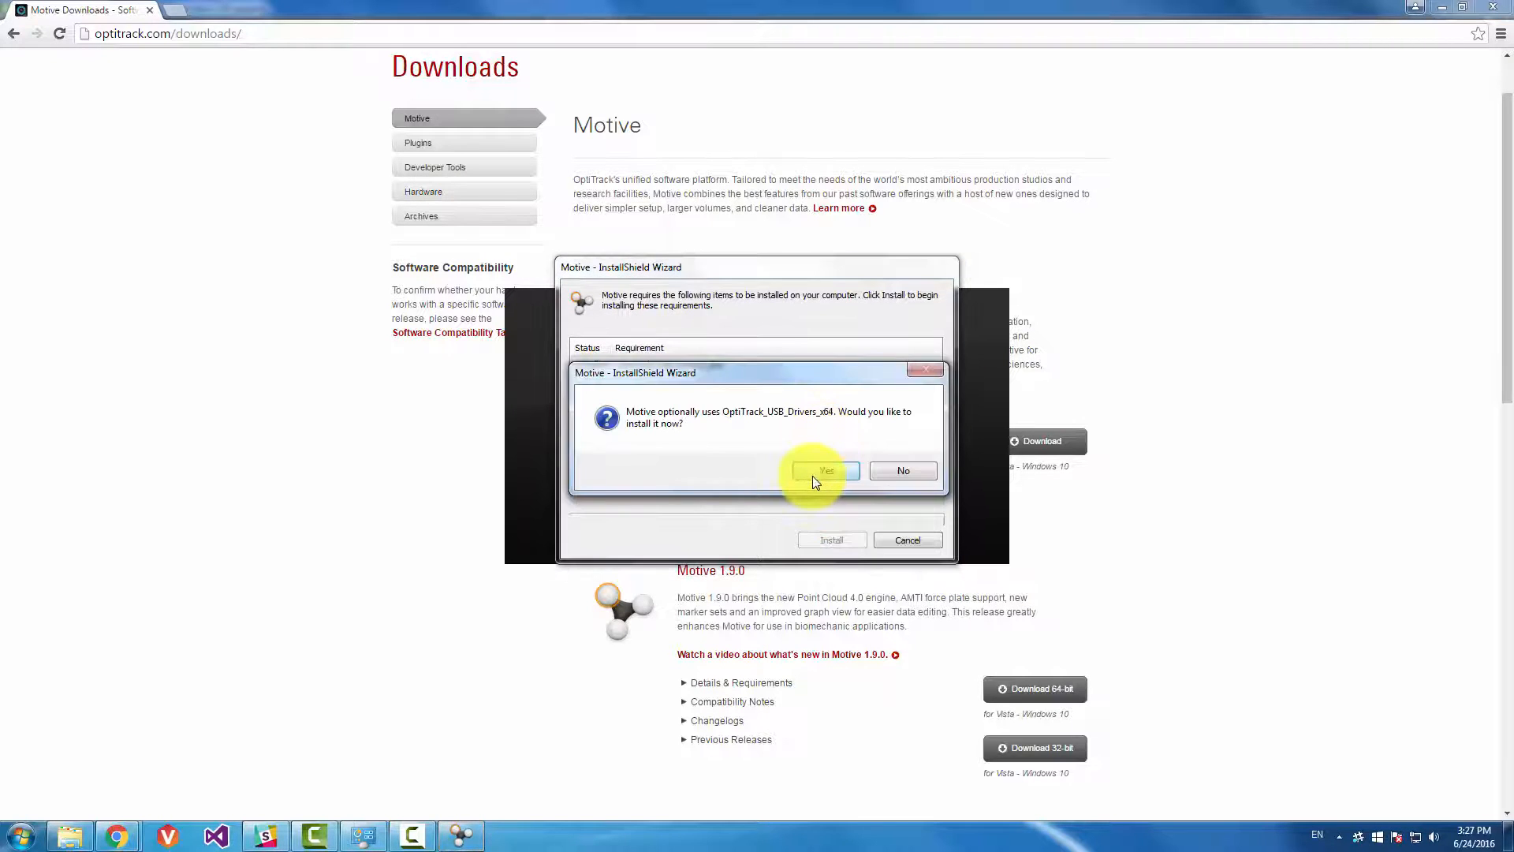
pyautogui.click(826, 471)
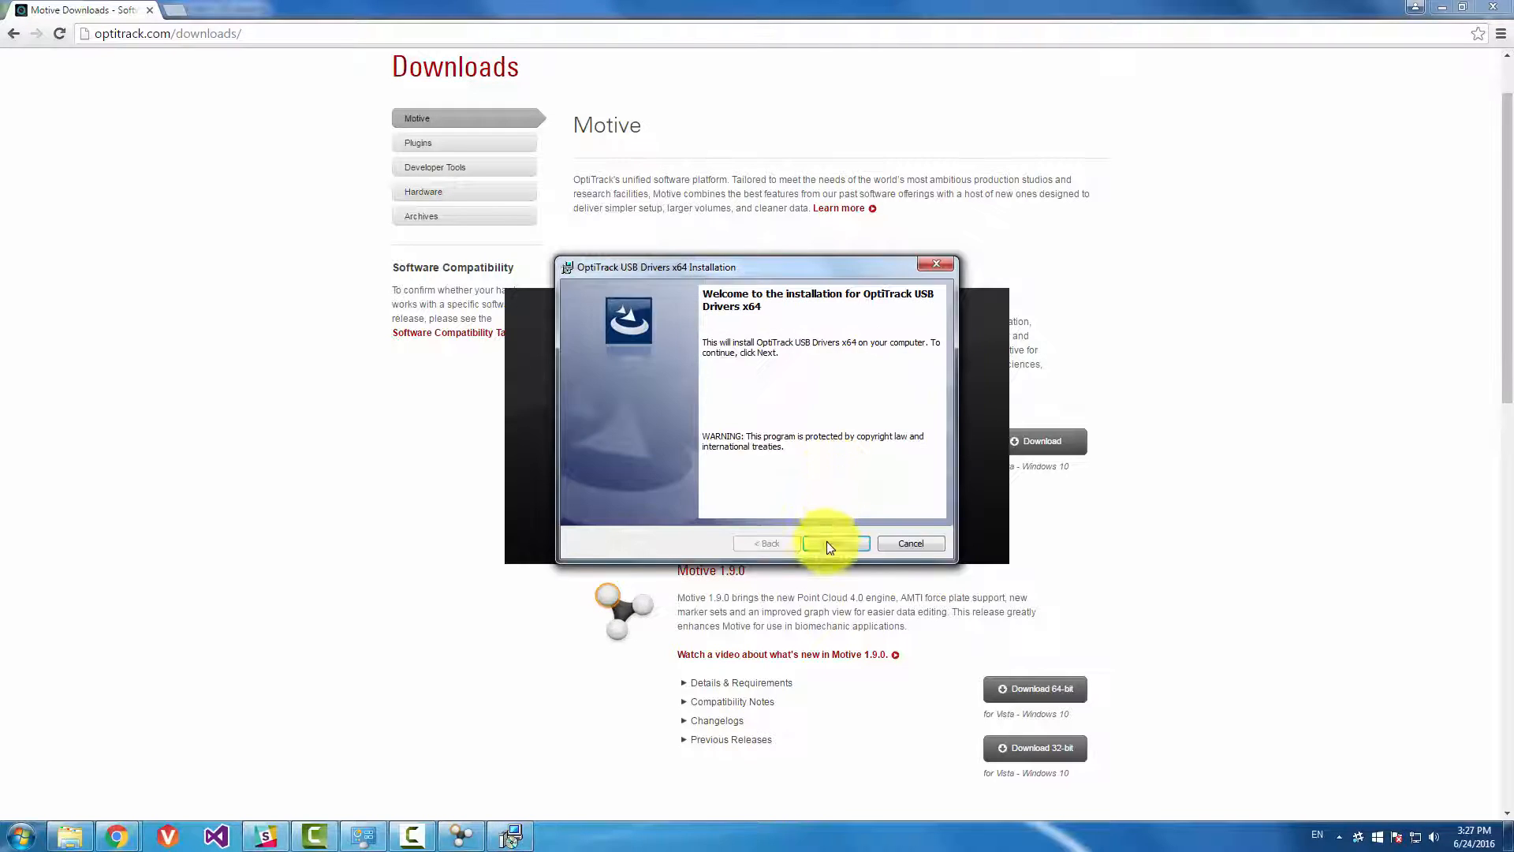
# Install OptiTrack USB Drivers x64 in the default folder, allow the NaturalPoint device software, and finish the driver wizard
pyautogui.click(828, 543)
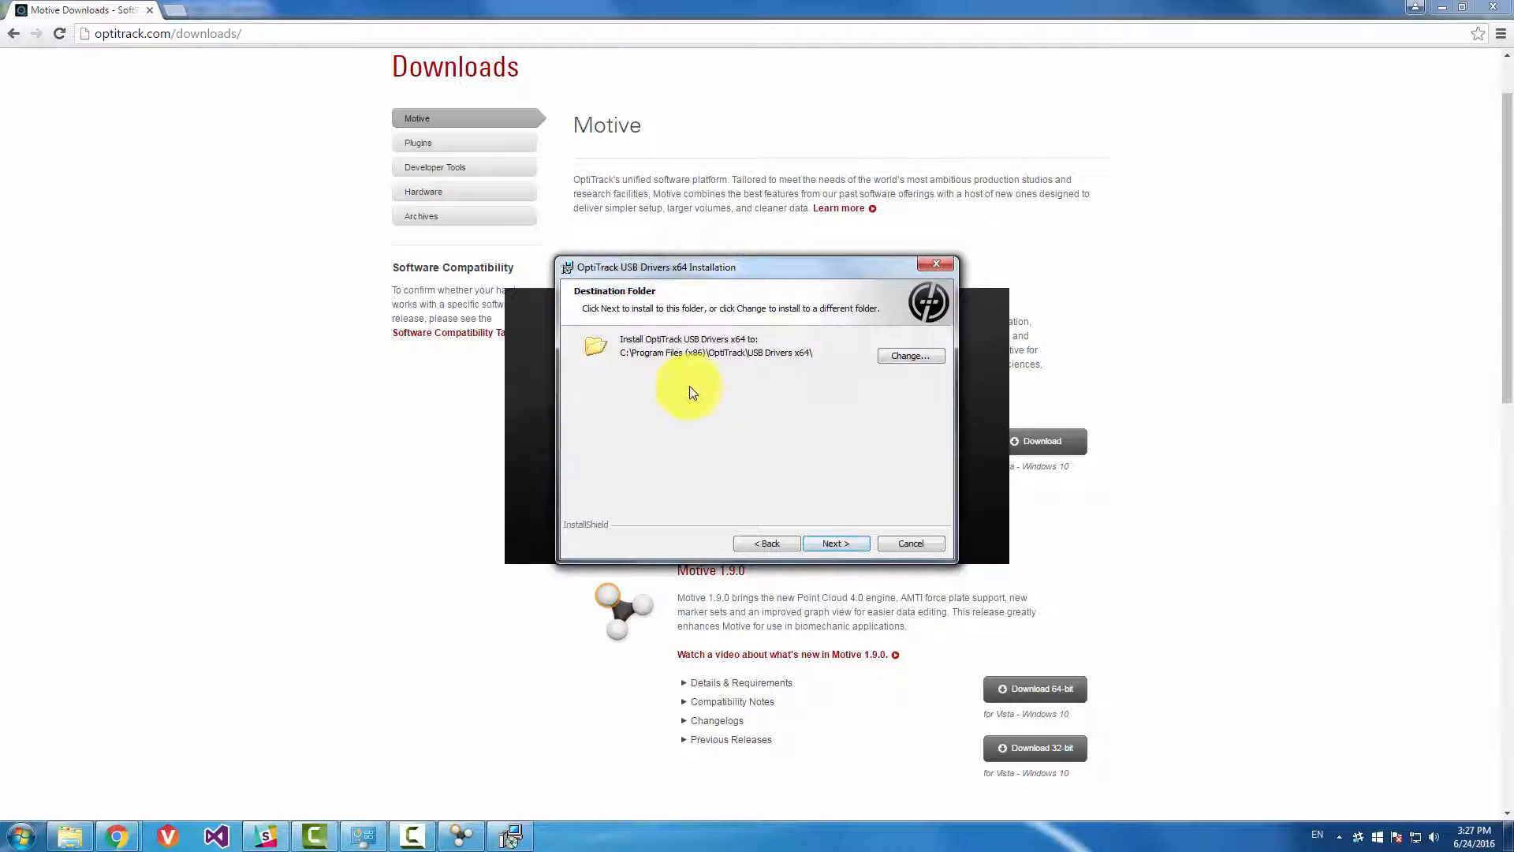
pyautogui.click(832, 541)
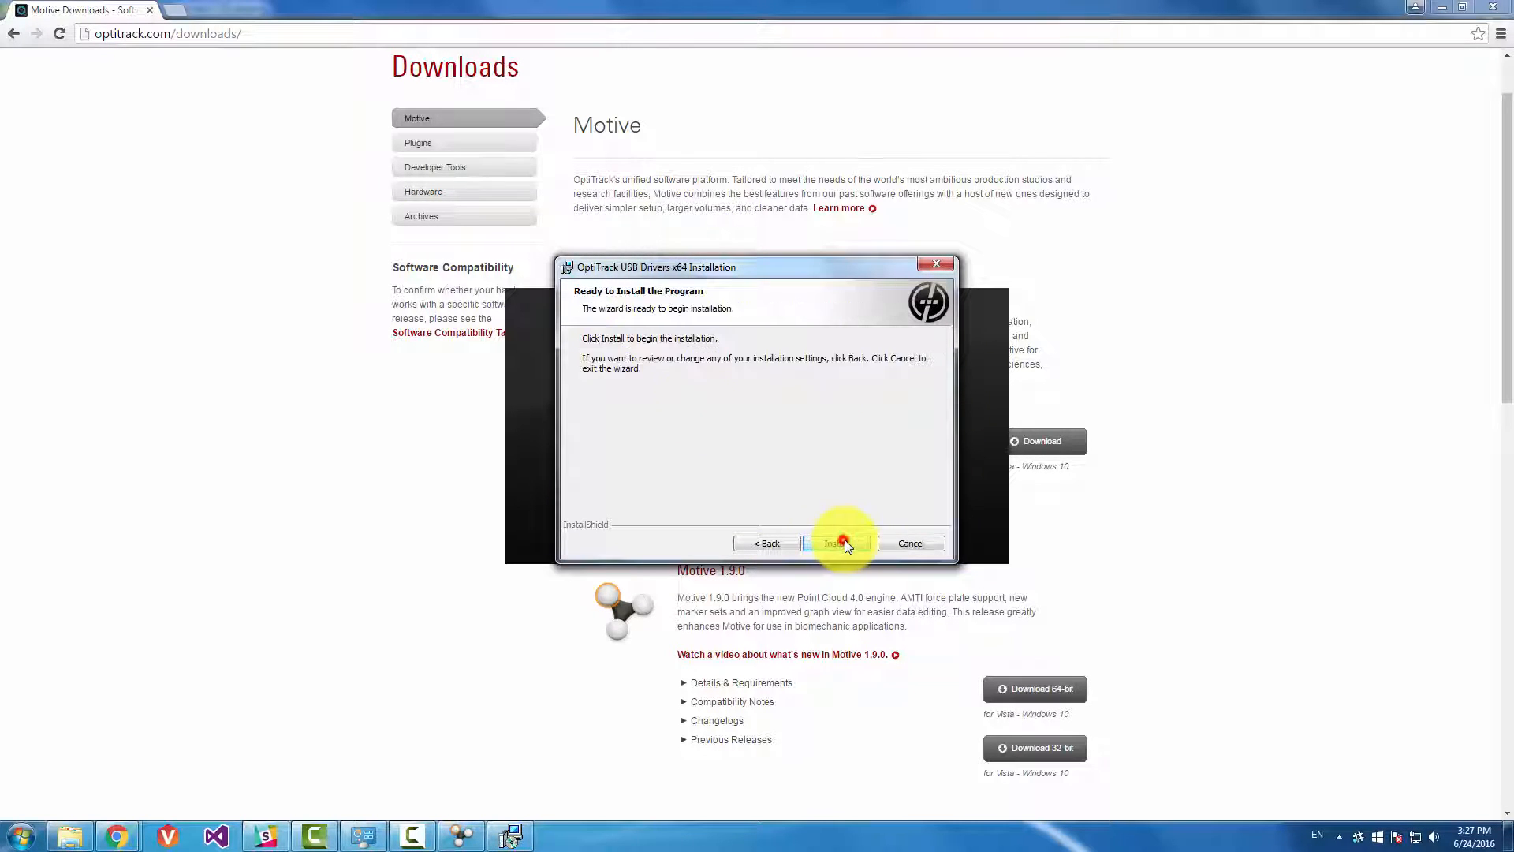
pyautogui.click(844, 541)
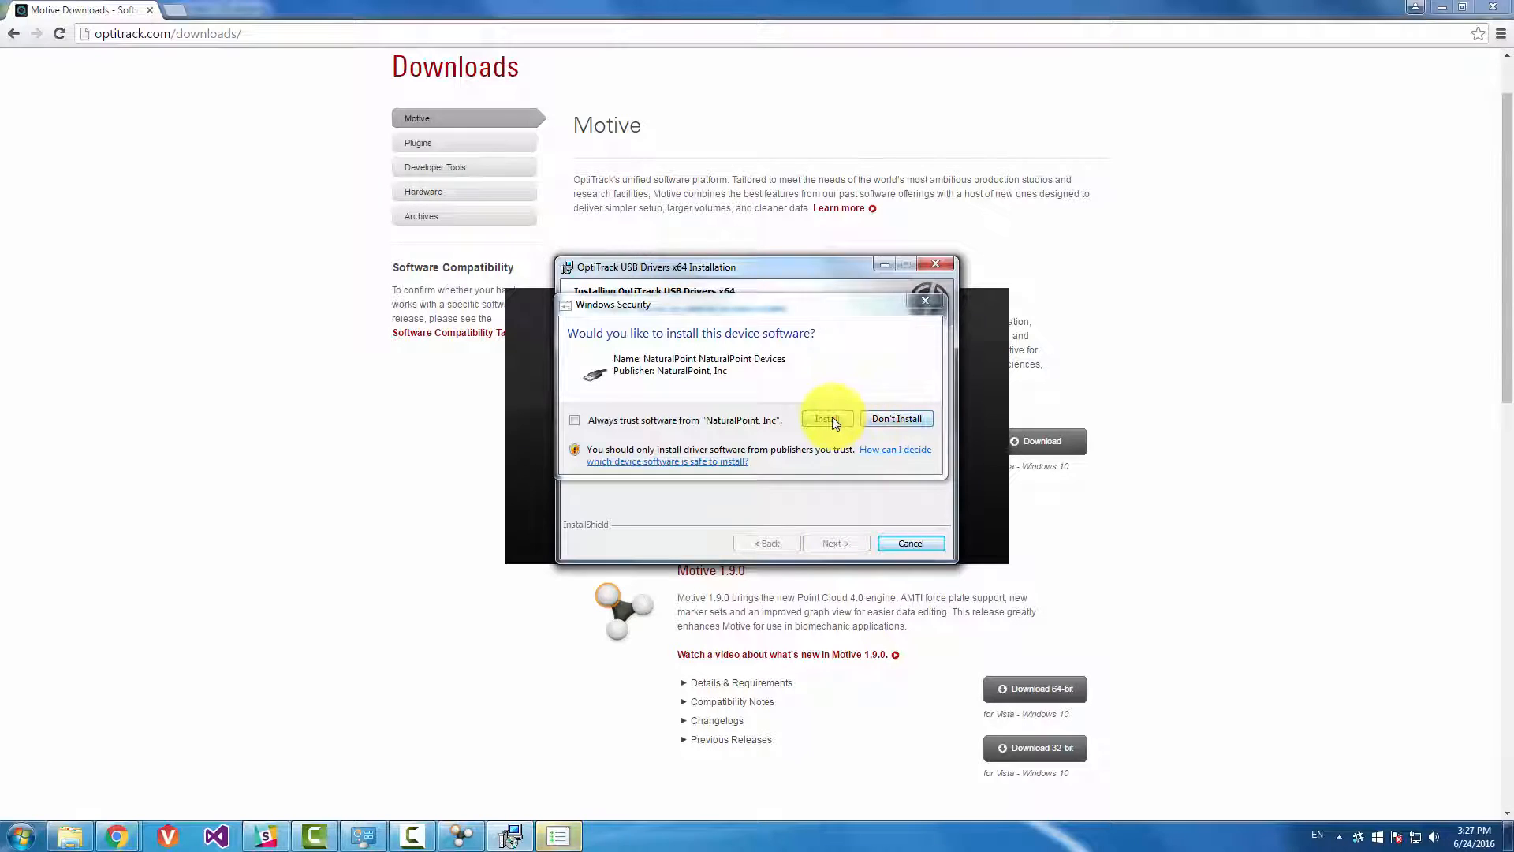
pyautogui.click(832, 418)
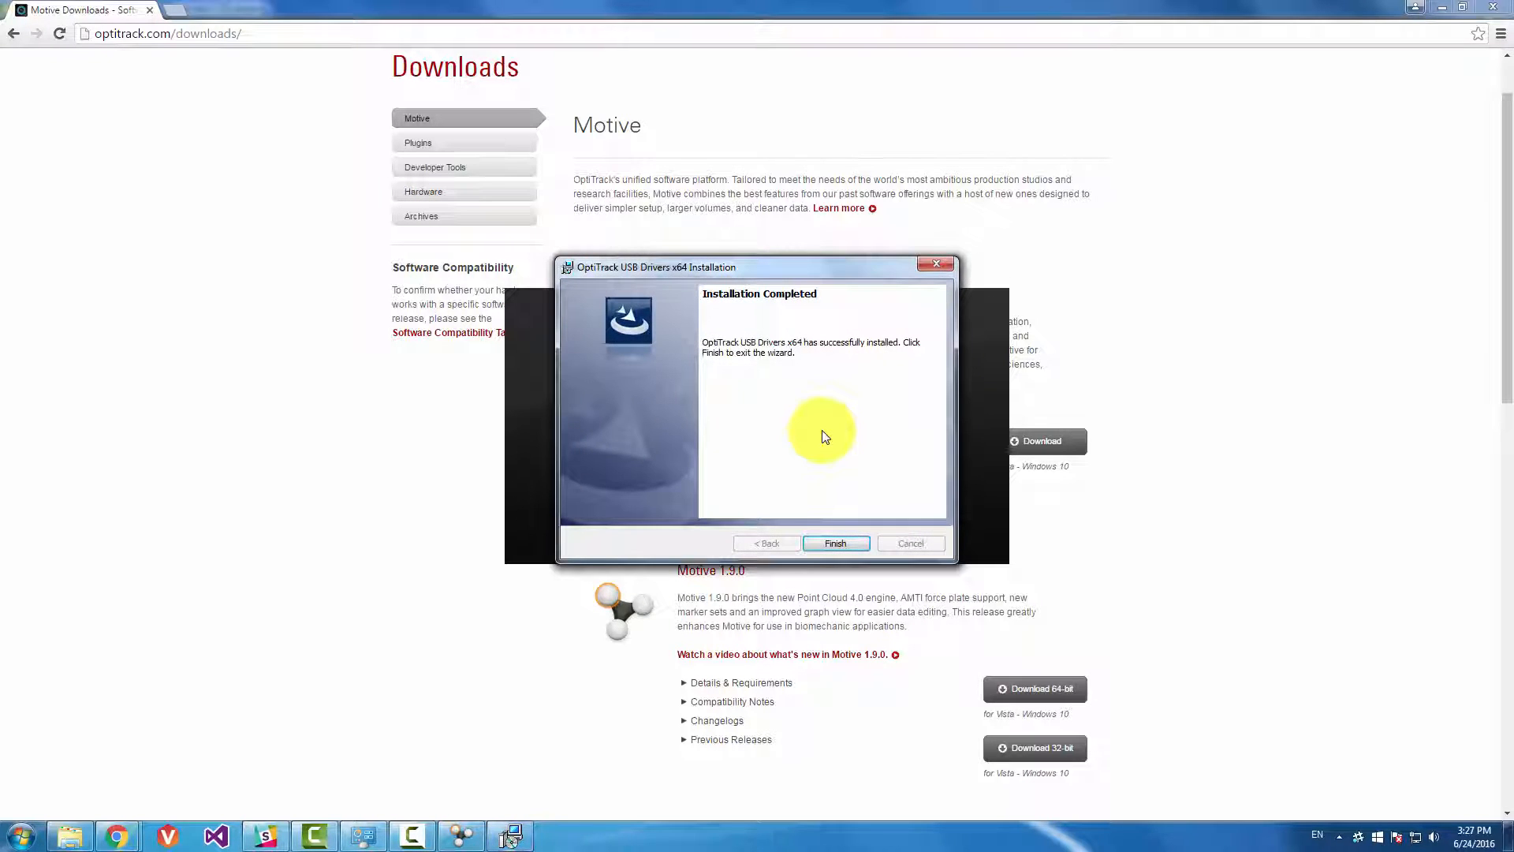
pyautogui.click(829, 546)
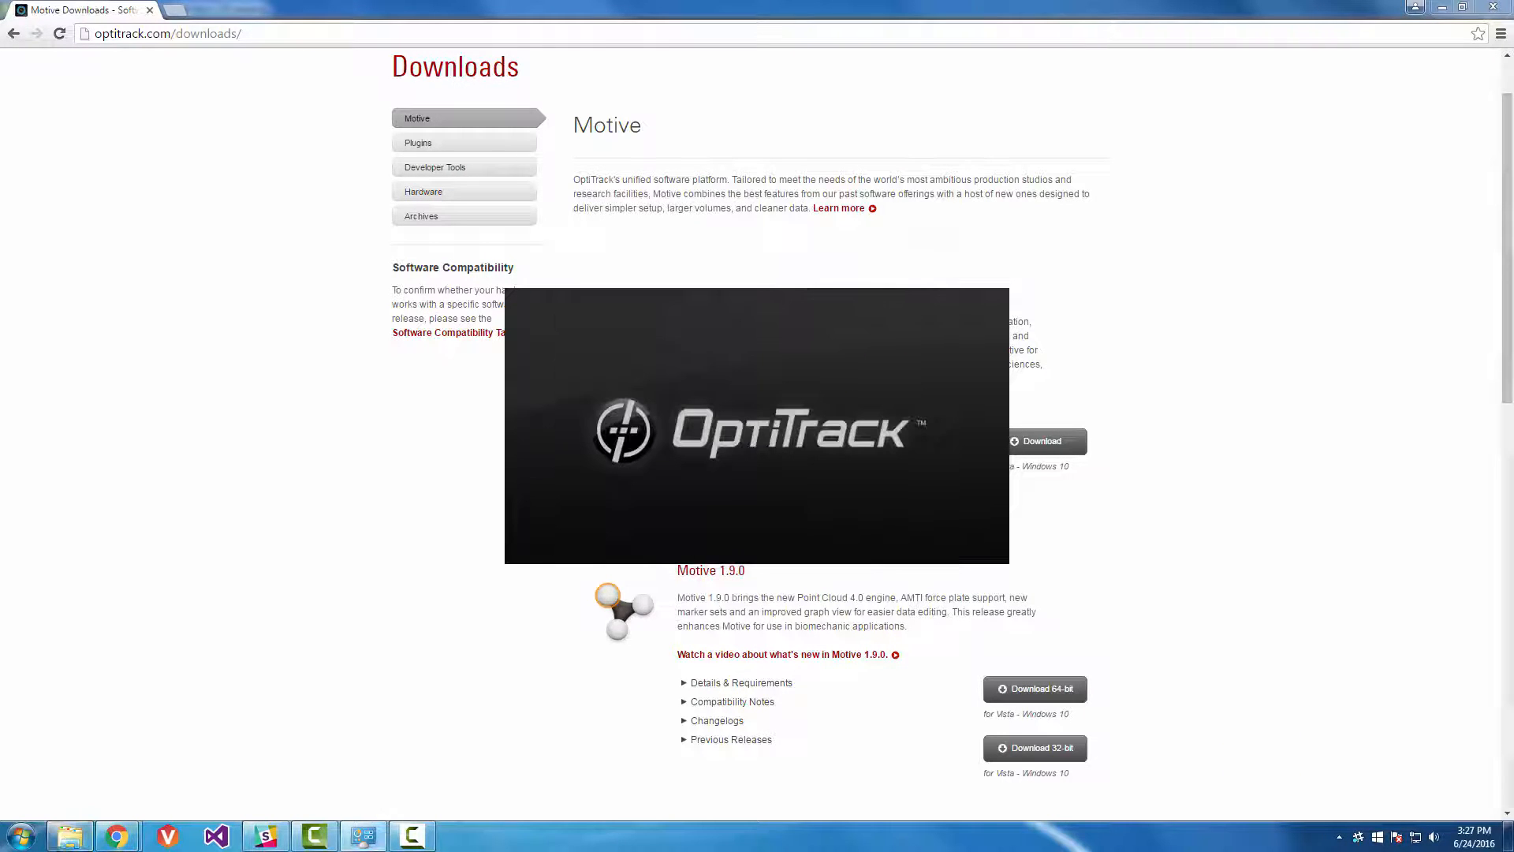
# Check the installed programs list for the Microsoft Visual C++ 2013 Redistributable (x86), and move the window out of view
pyautogui.moveTo(1513, 229); pyautogui.dragTo(1065, 149)
pyautogui.scroll(5, 1025, 386)
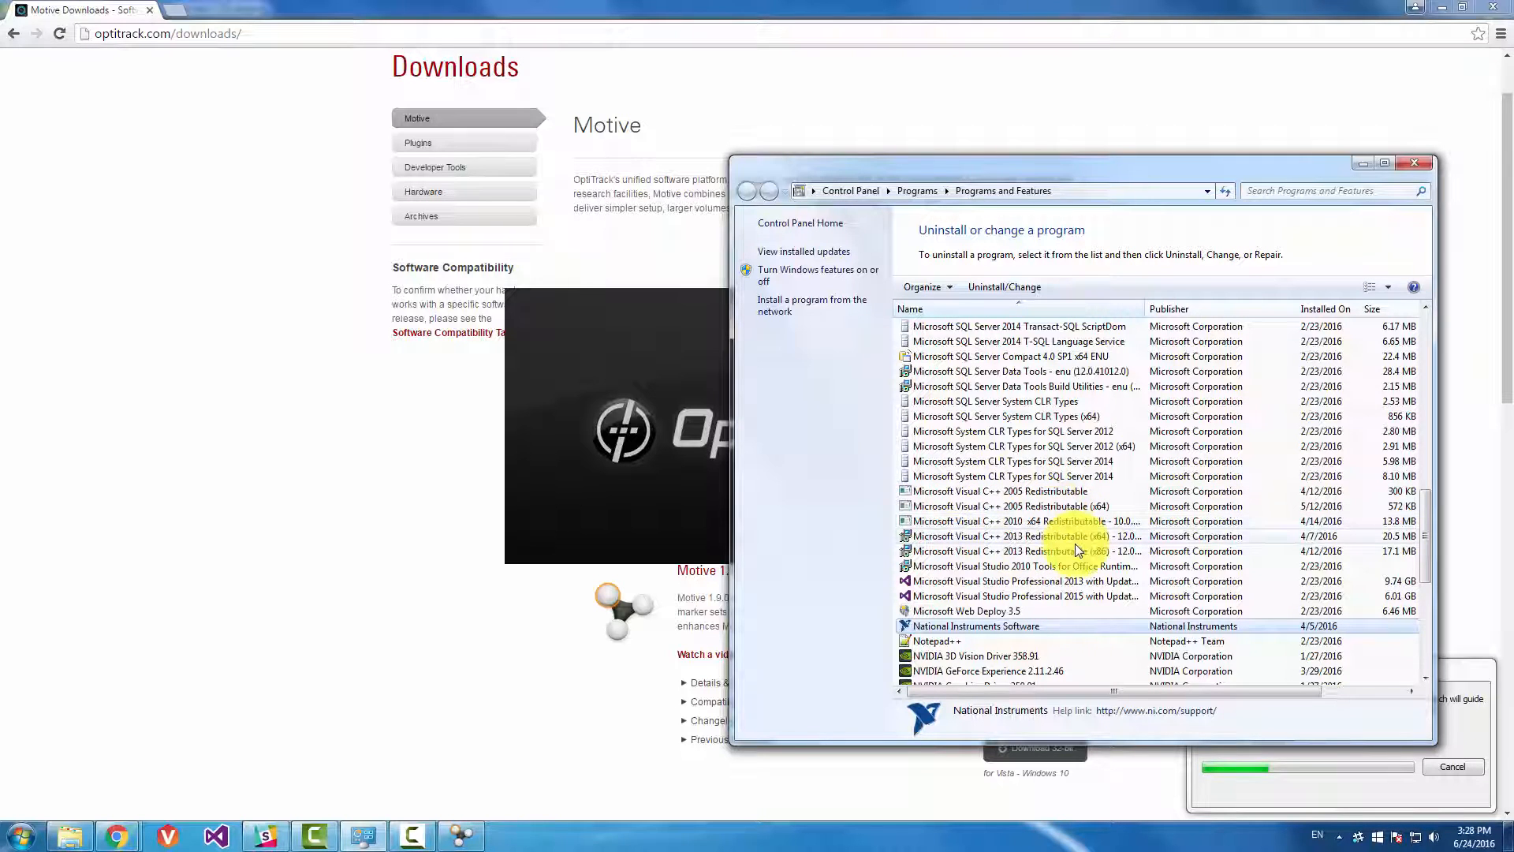
pyautogui.click(981, 551)
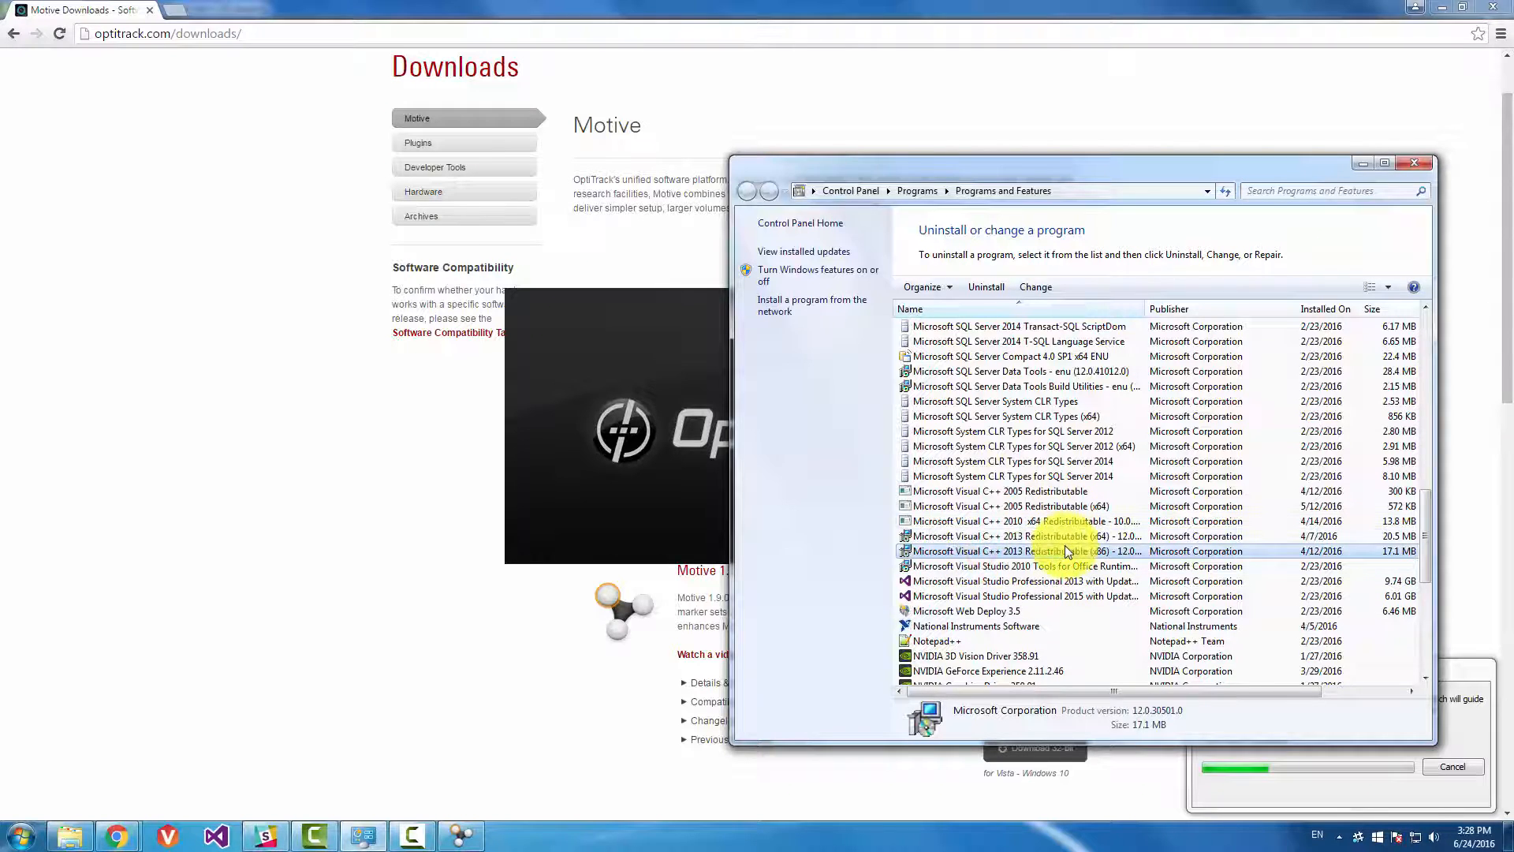
pyautogui.moveTo(1063, 167); pyautogui.dragTo(1513, 191)
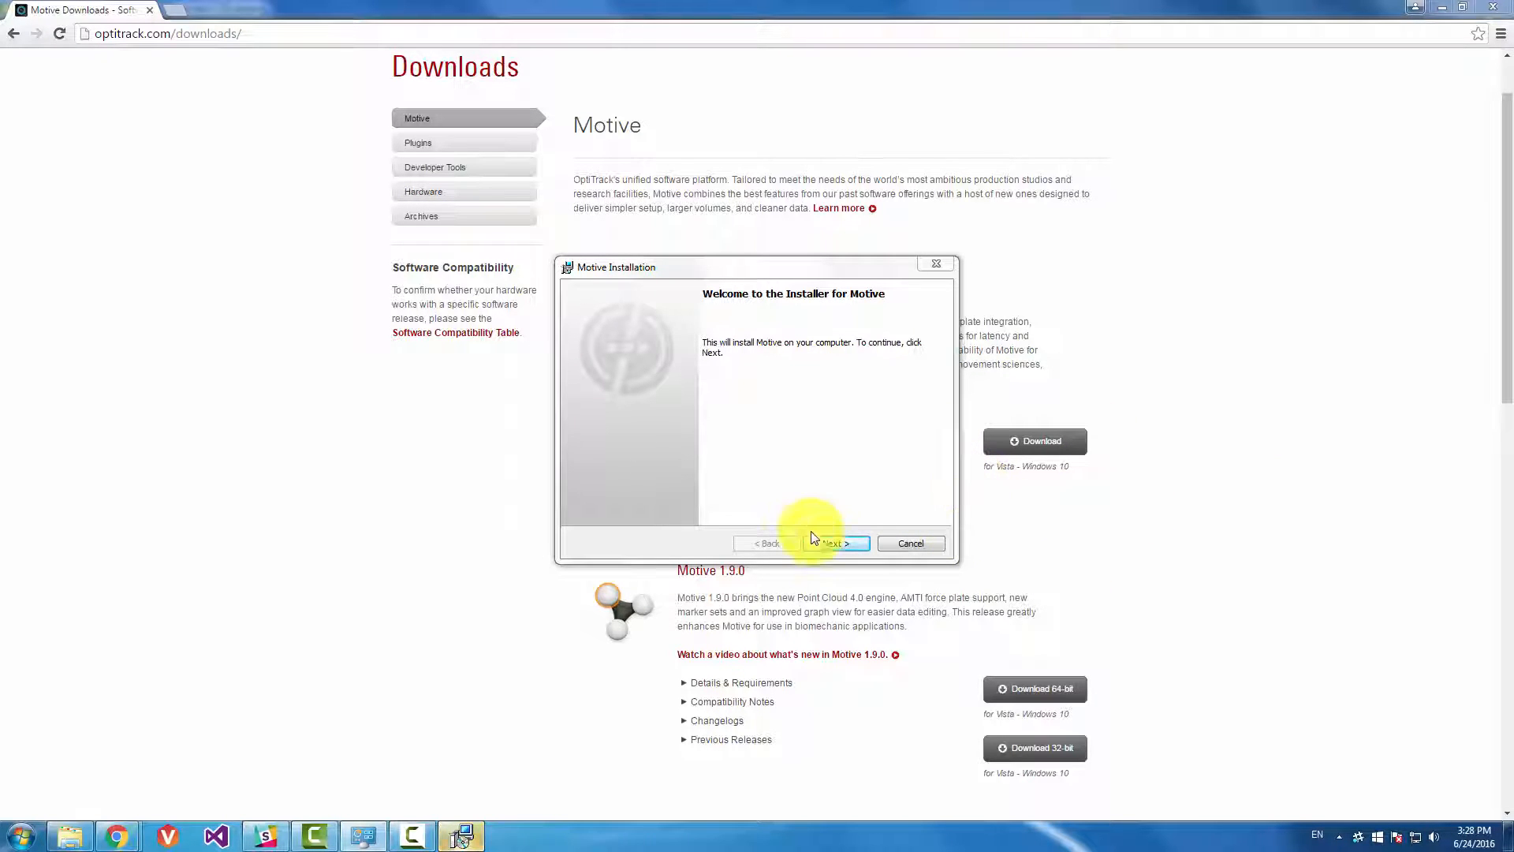
# Accept the Motive license agreement and keep C:\Program Files\OptiTrack\Motive\ as the destination folder
pyautogui.click(830, 544)
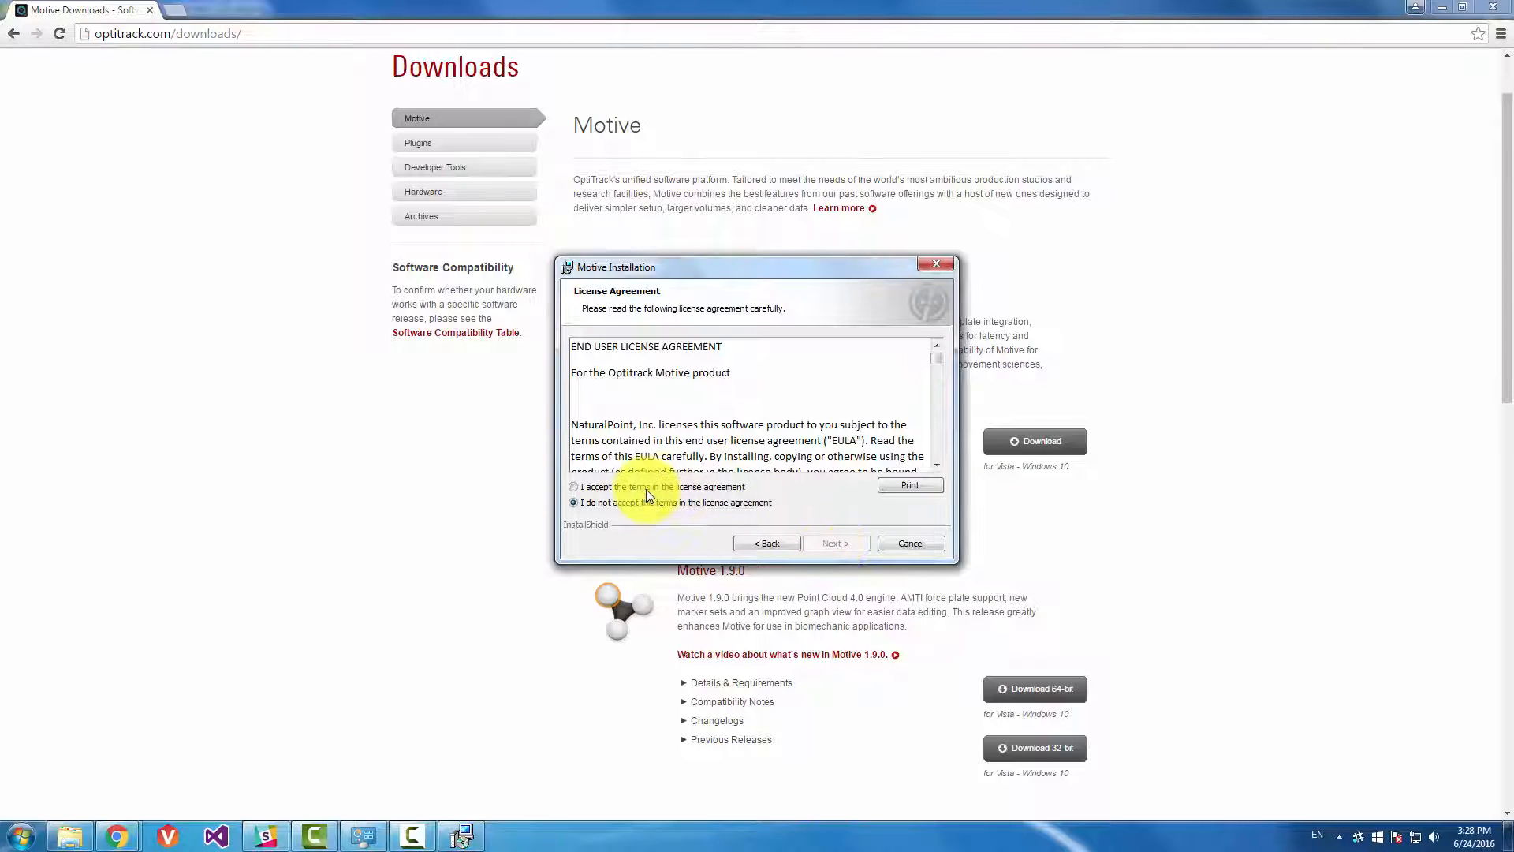
pyautogui.click(647, 489)
pyautogui.click(853, 544)
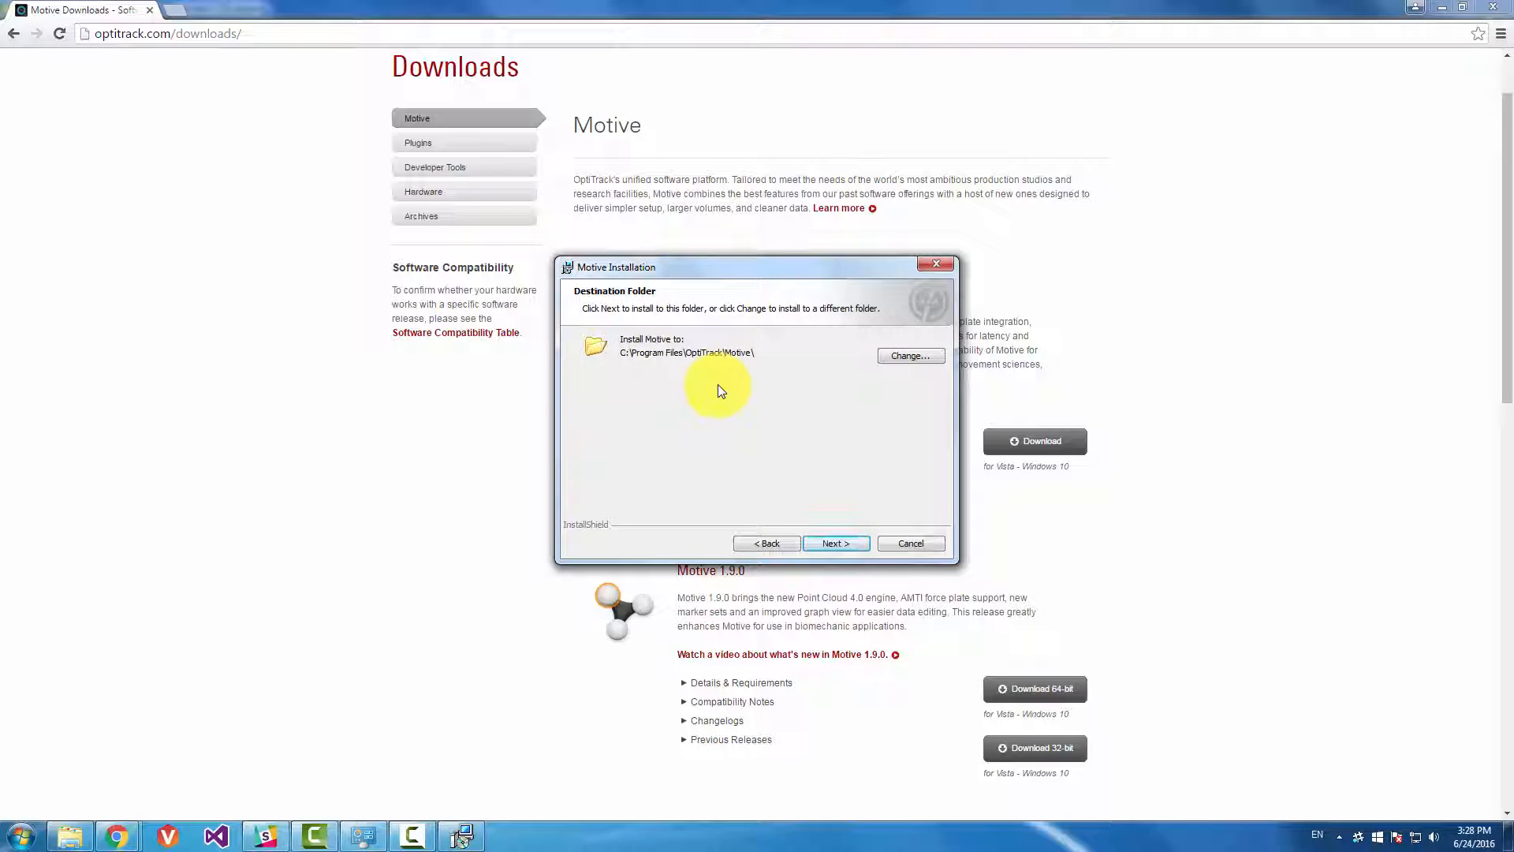
pyautogui.click(837, 543)
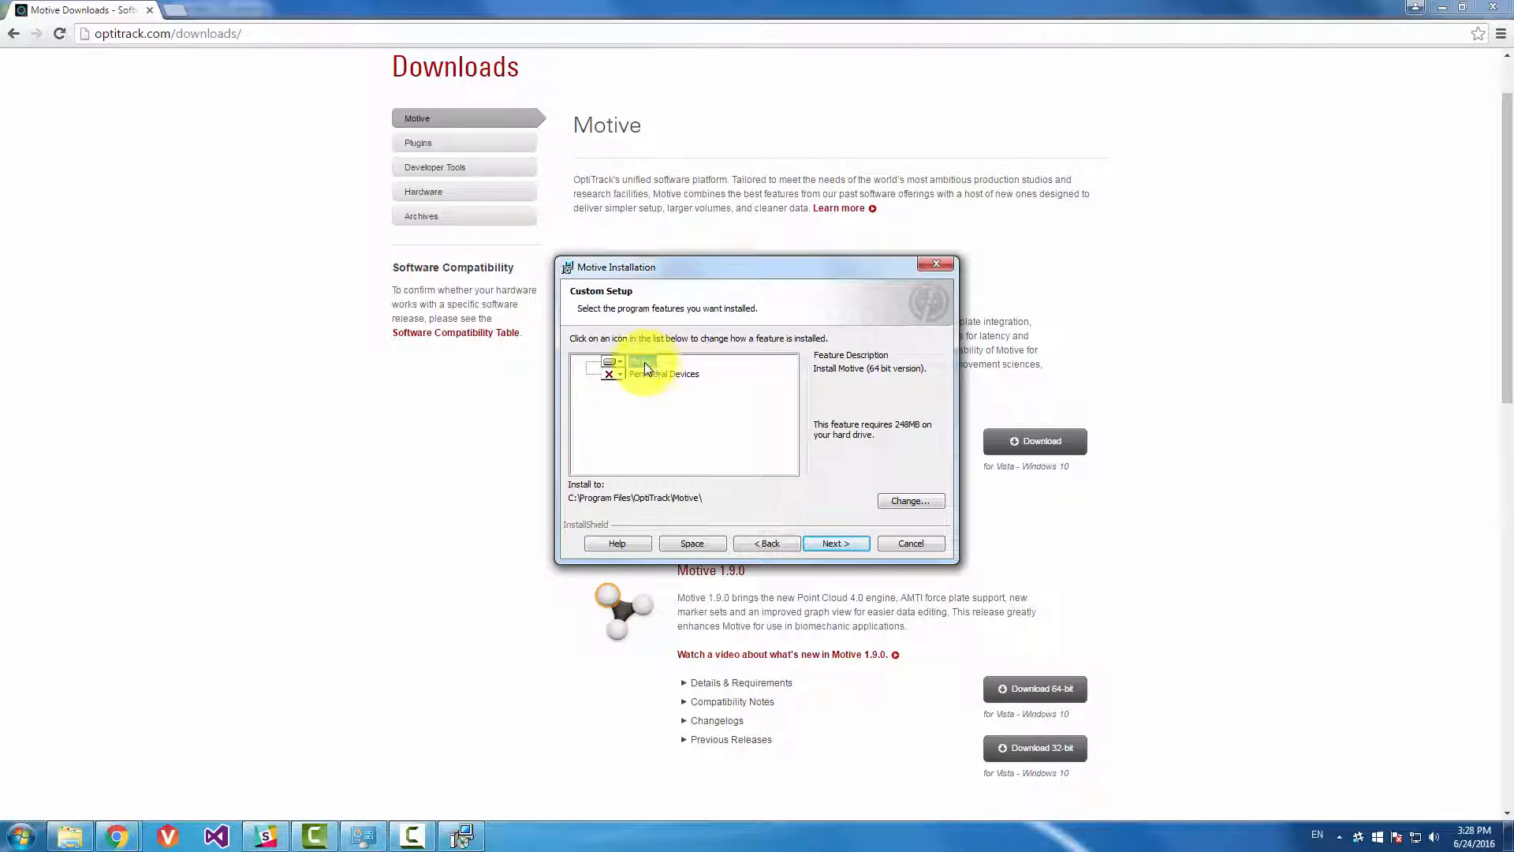
# Examine the Peripheral Devices feature's description and installation options without changing them, and reselect the Motive feature
pyautogui.click(663, 374)
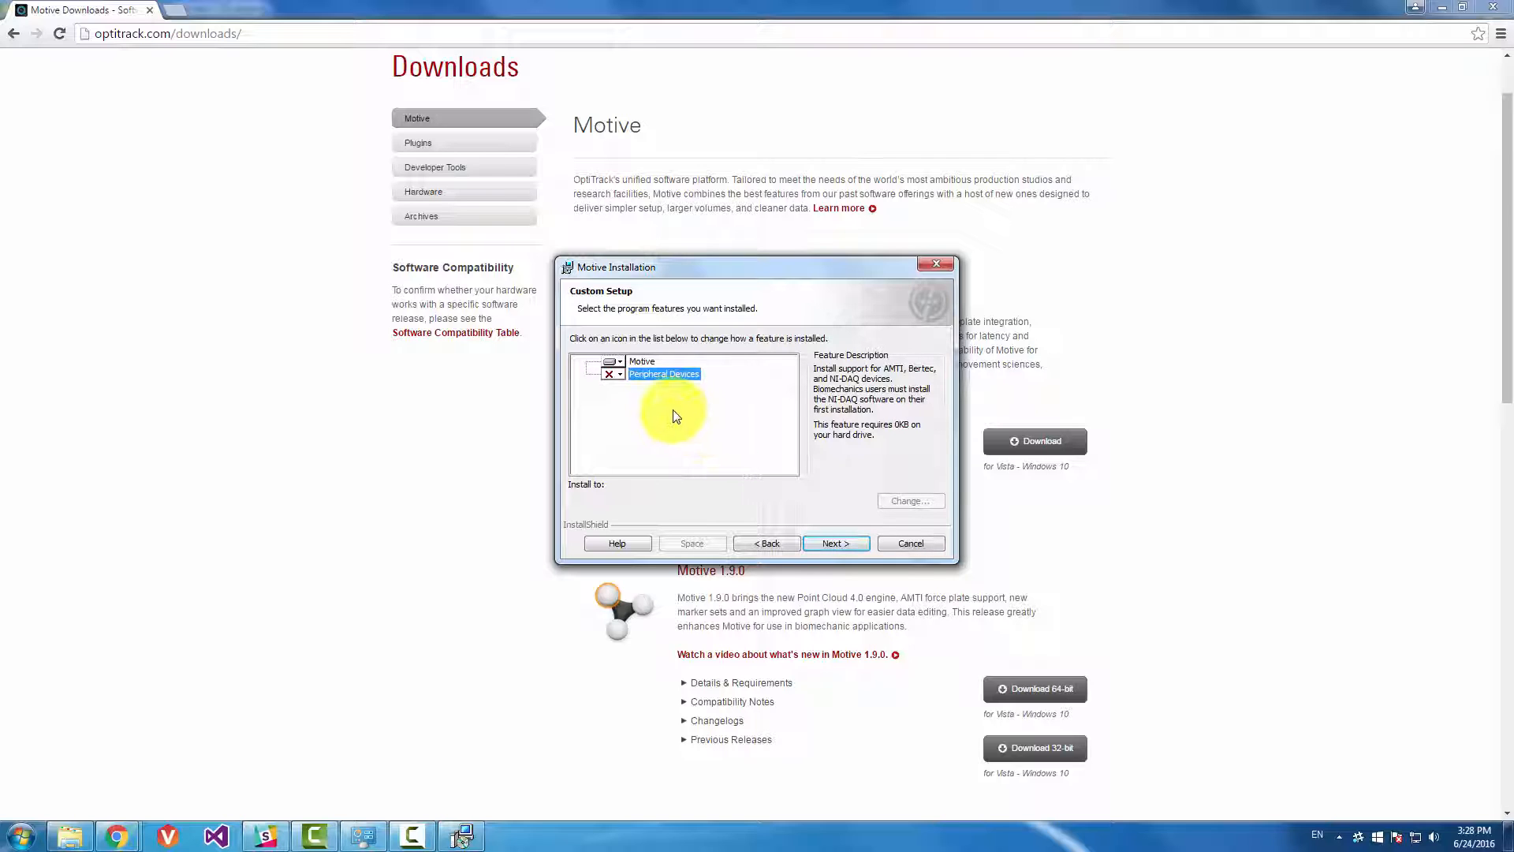
pyautogui.click(615, 374)
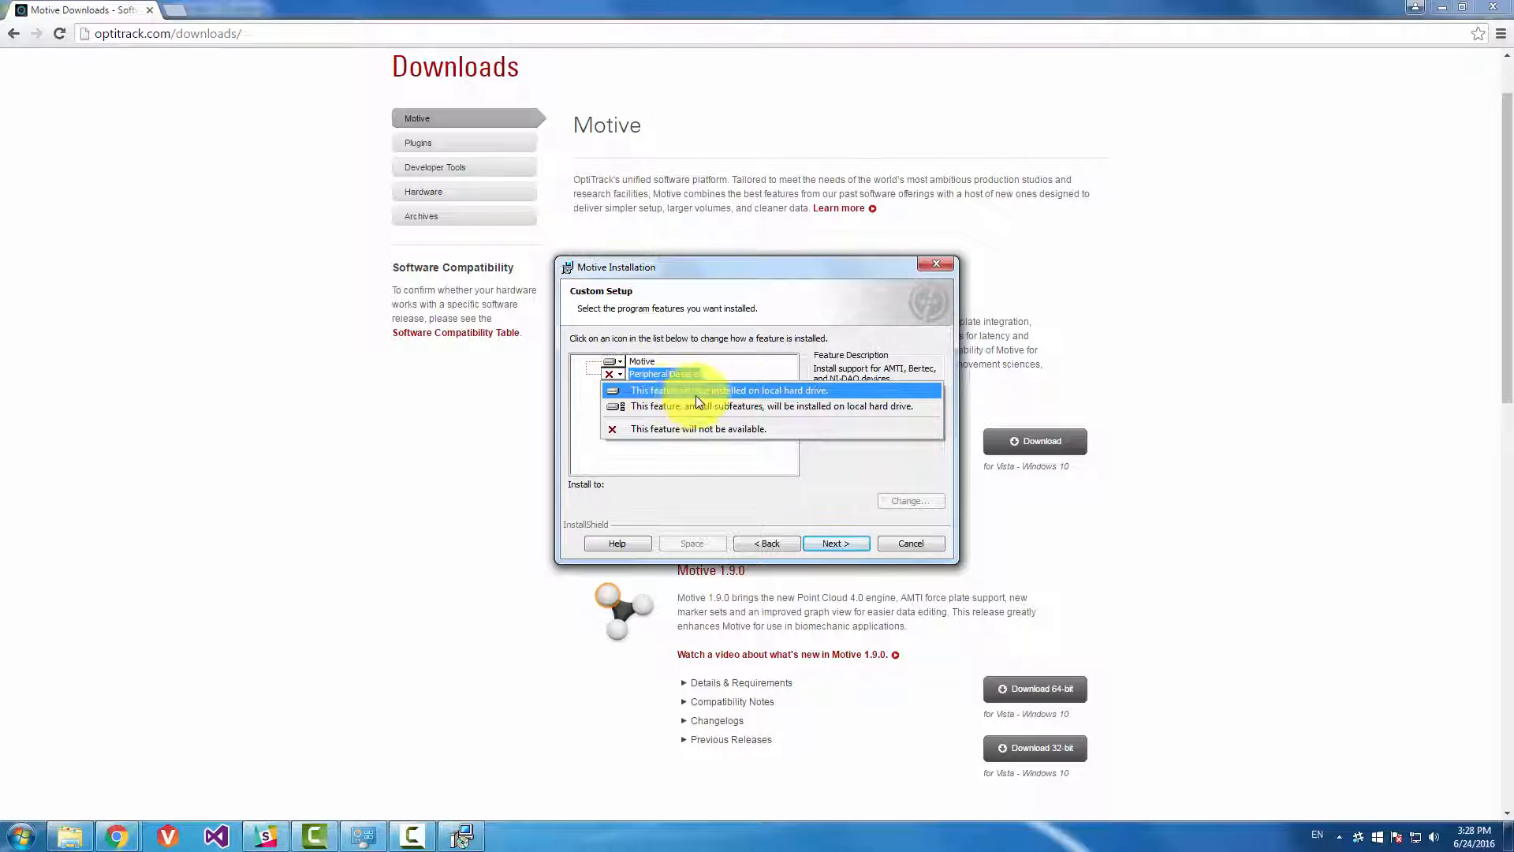
pyautogui.click(615, 374)
pyautogui.click(641, 361)
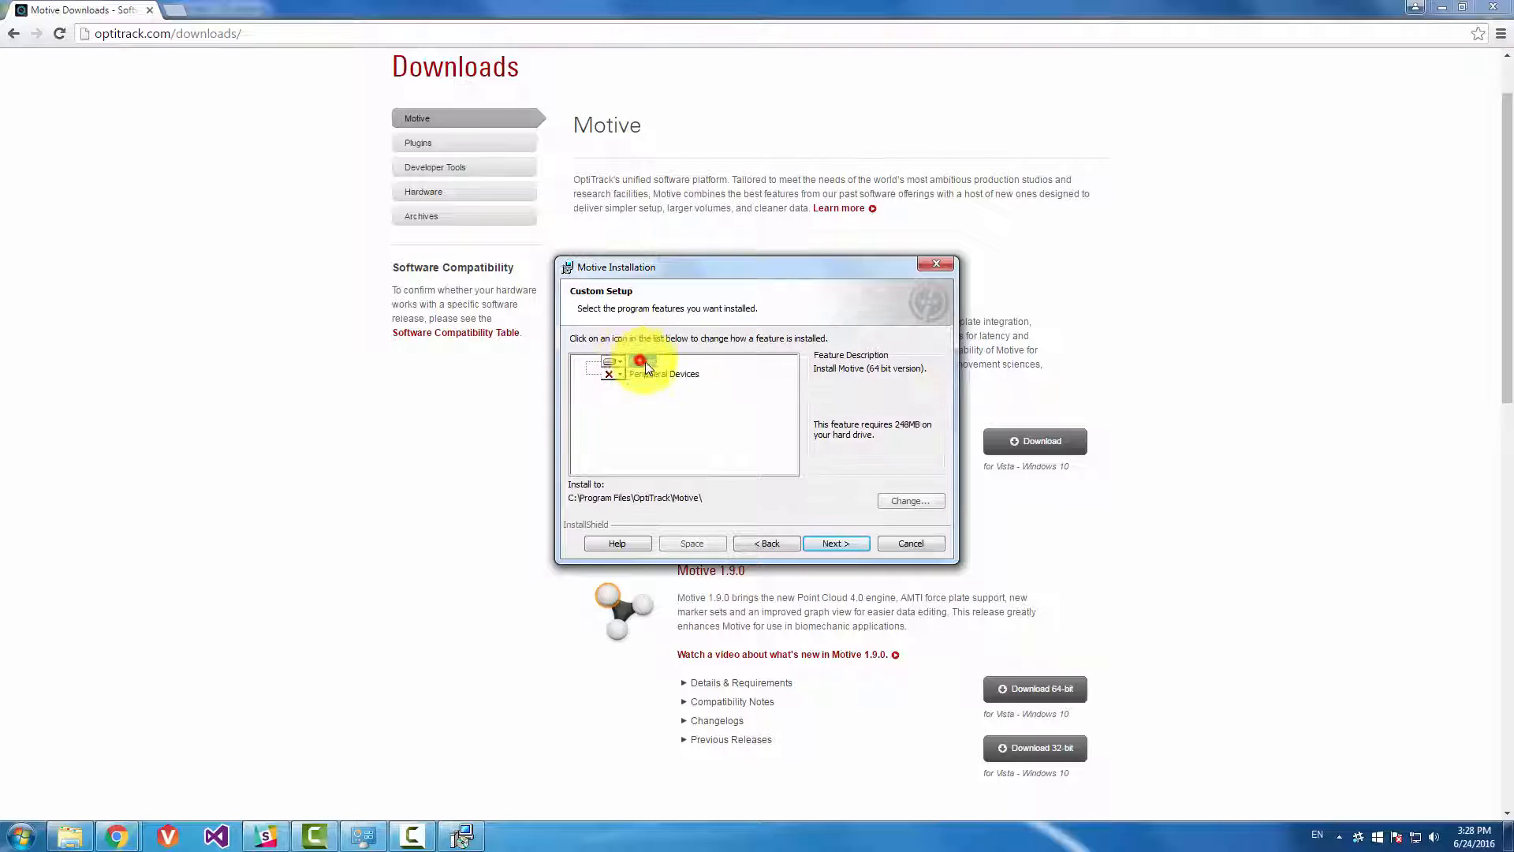
# Install Motive with the selected features, finish the installation wizard, and launch Motive from the desktop
pyautogui.click(837, 543)
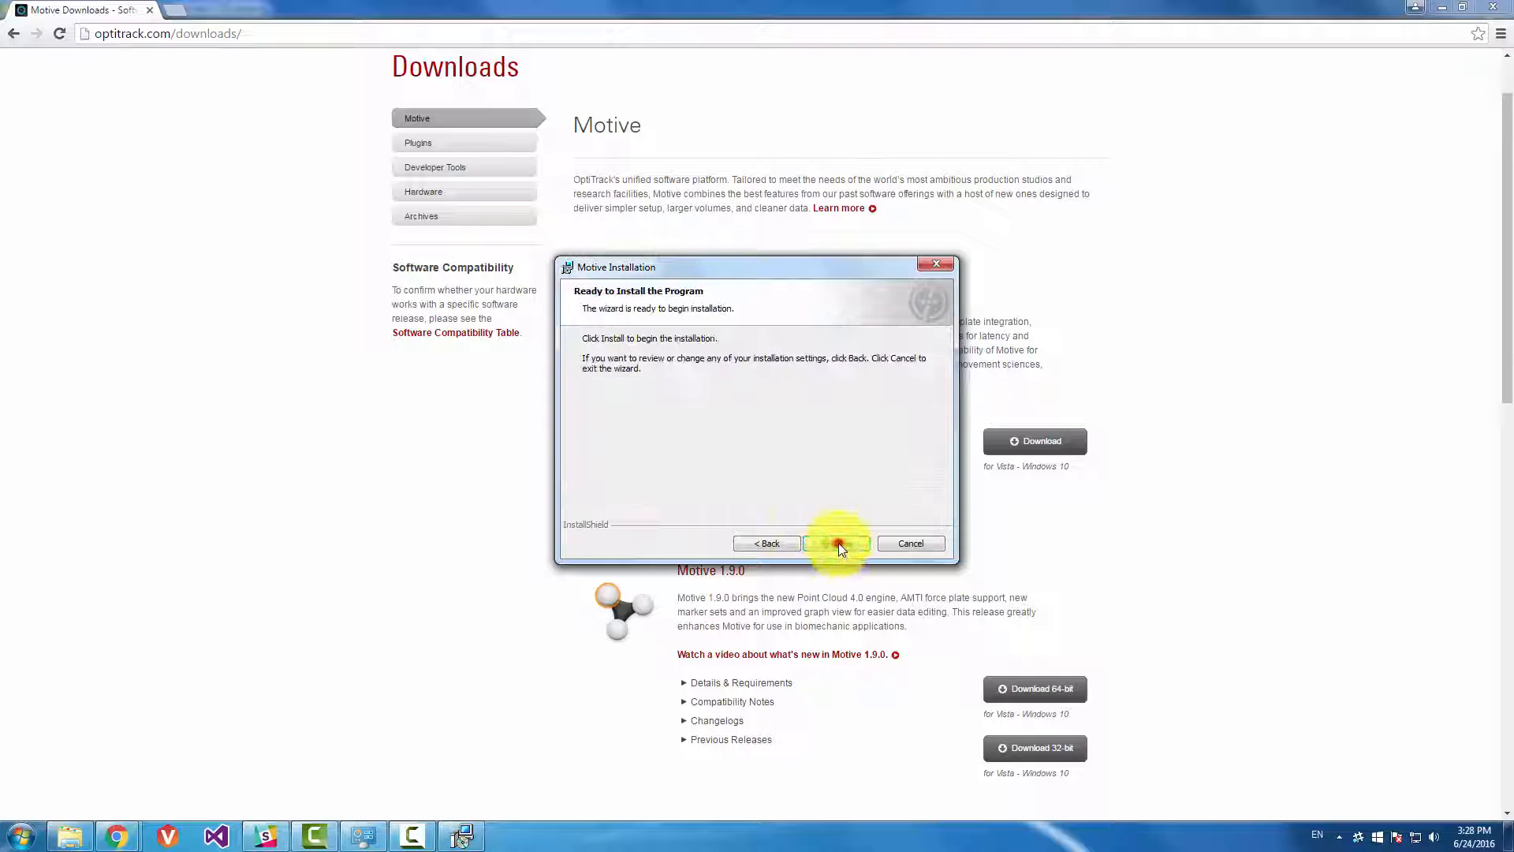
pyautogui.click(839, 543)
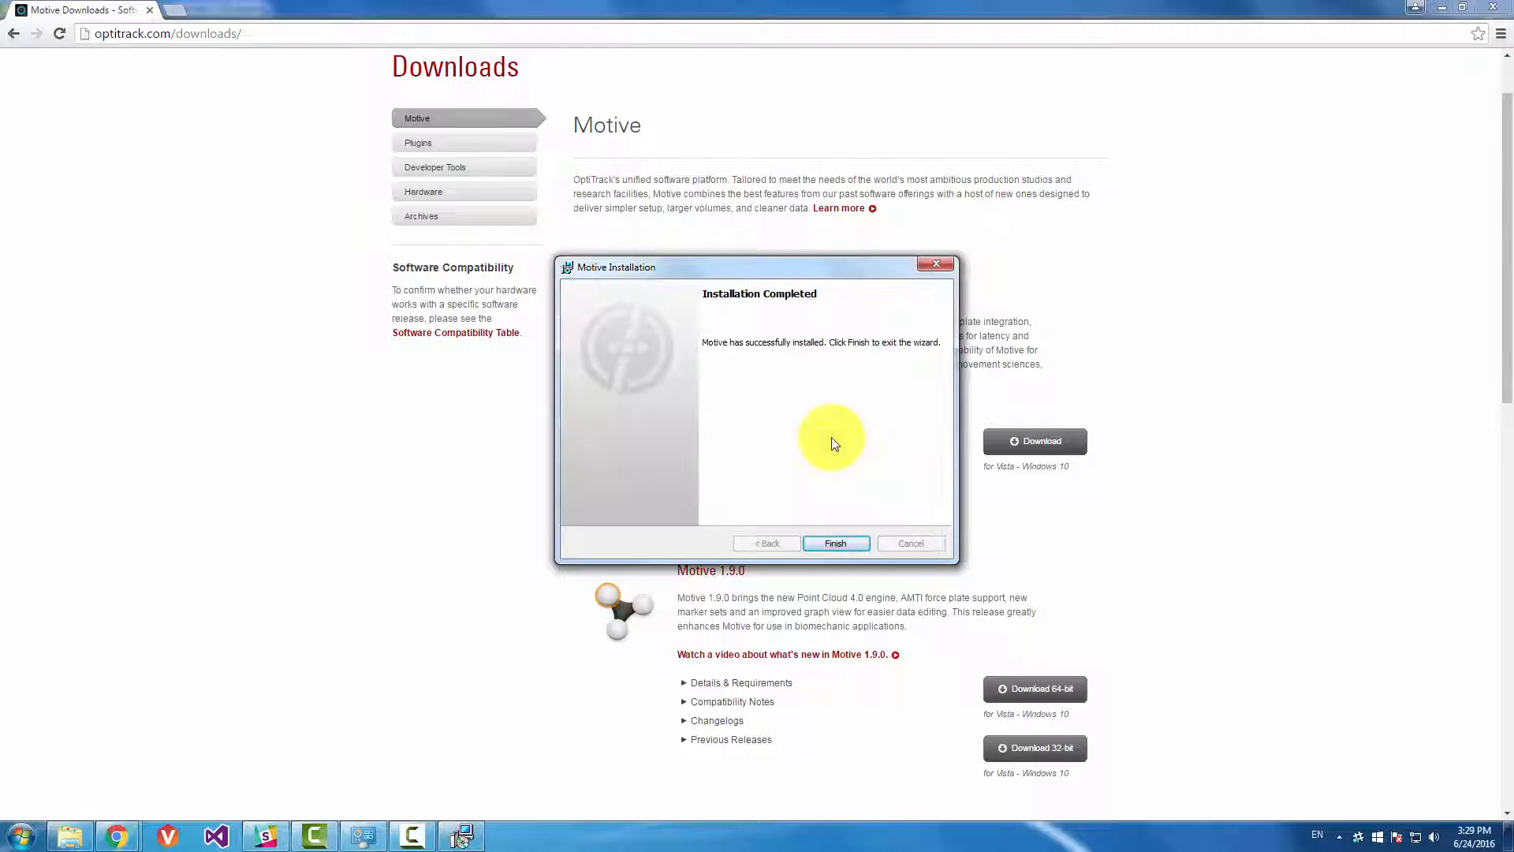
pyautogui.click(848, 544)
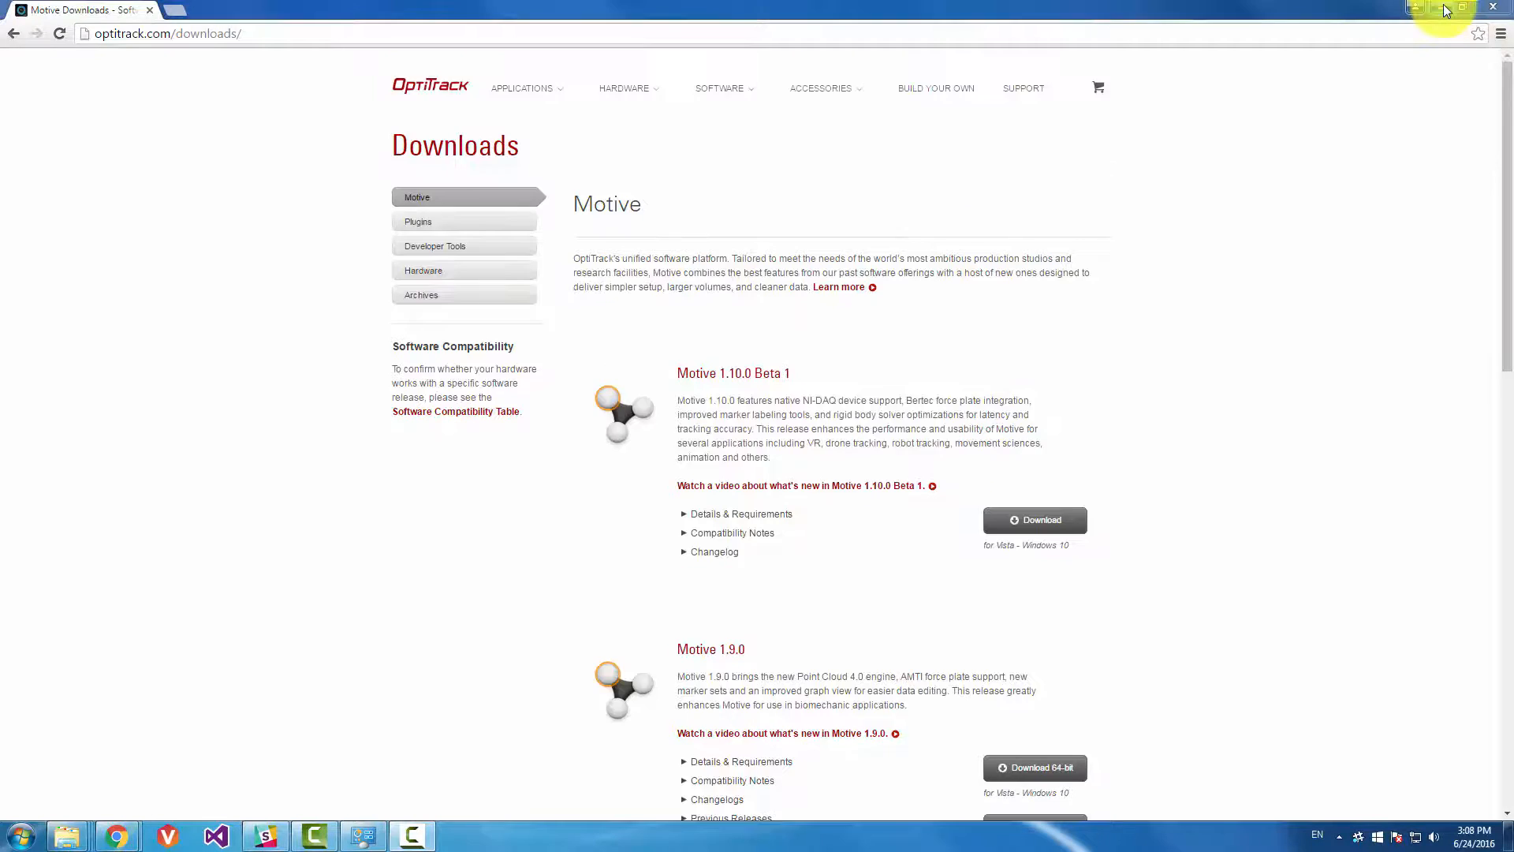
pyautogui.click(1441, 7)
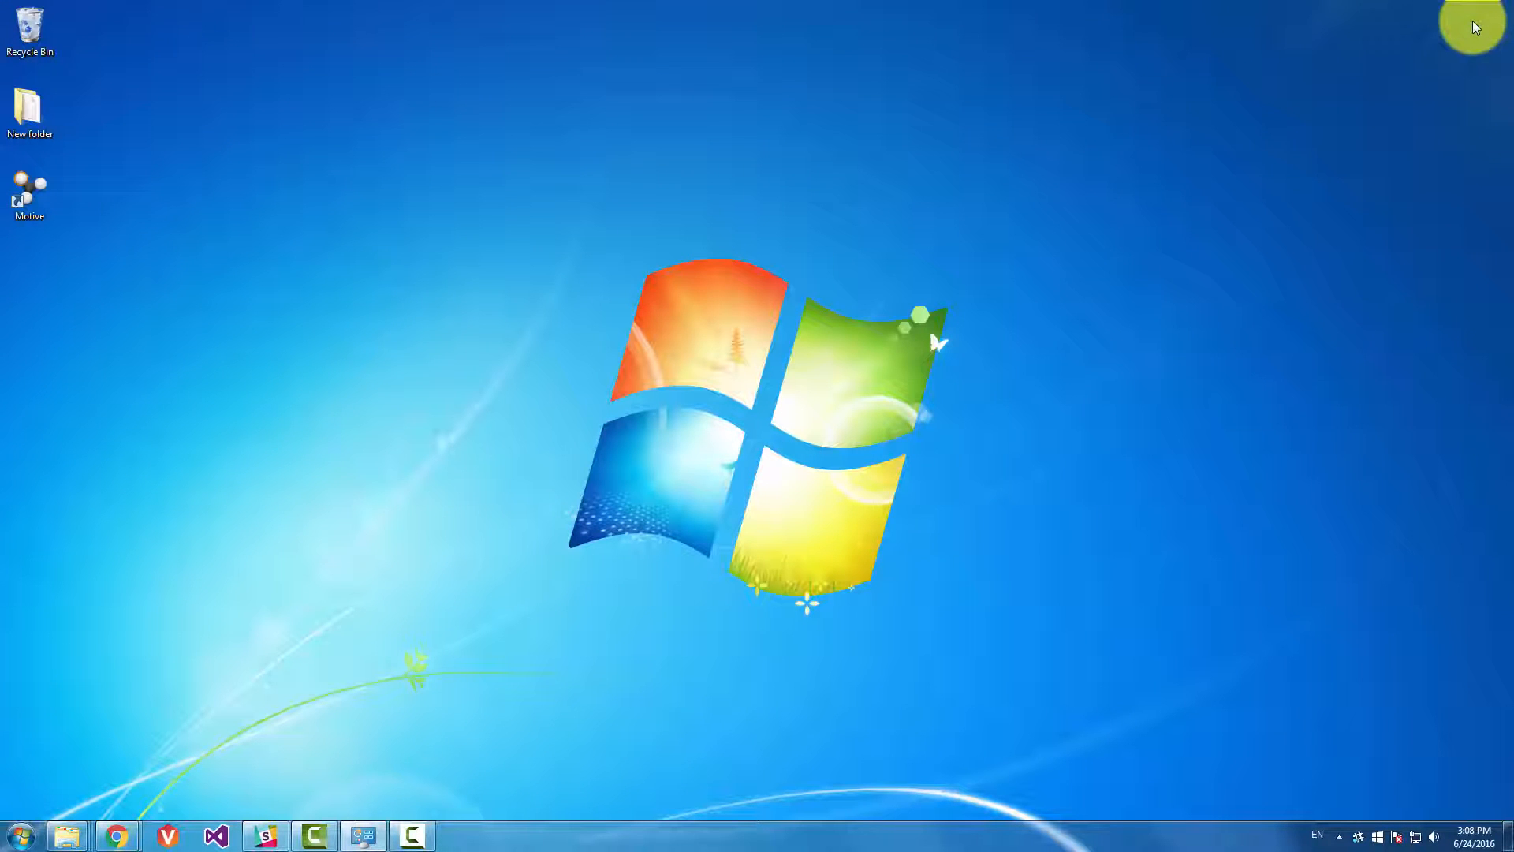
pyautogui.doubleClick(29, 193)
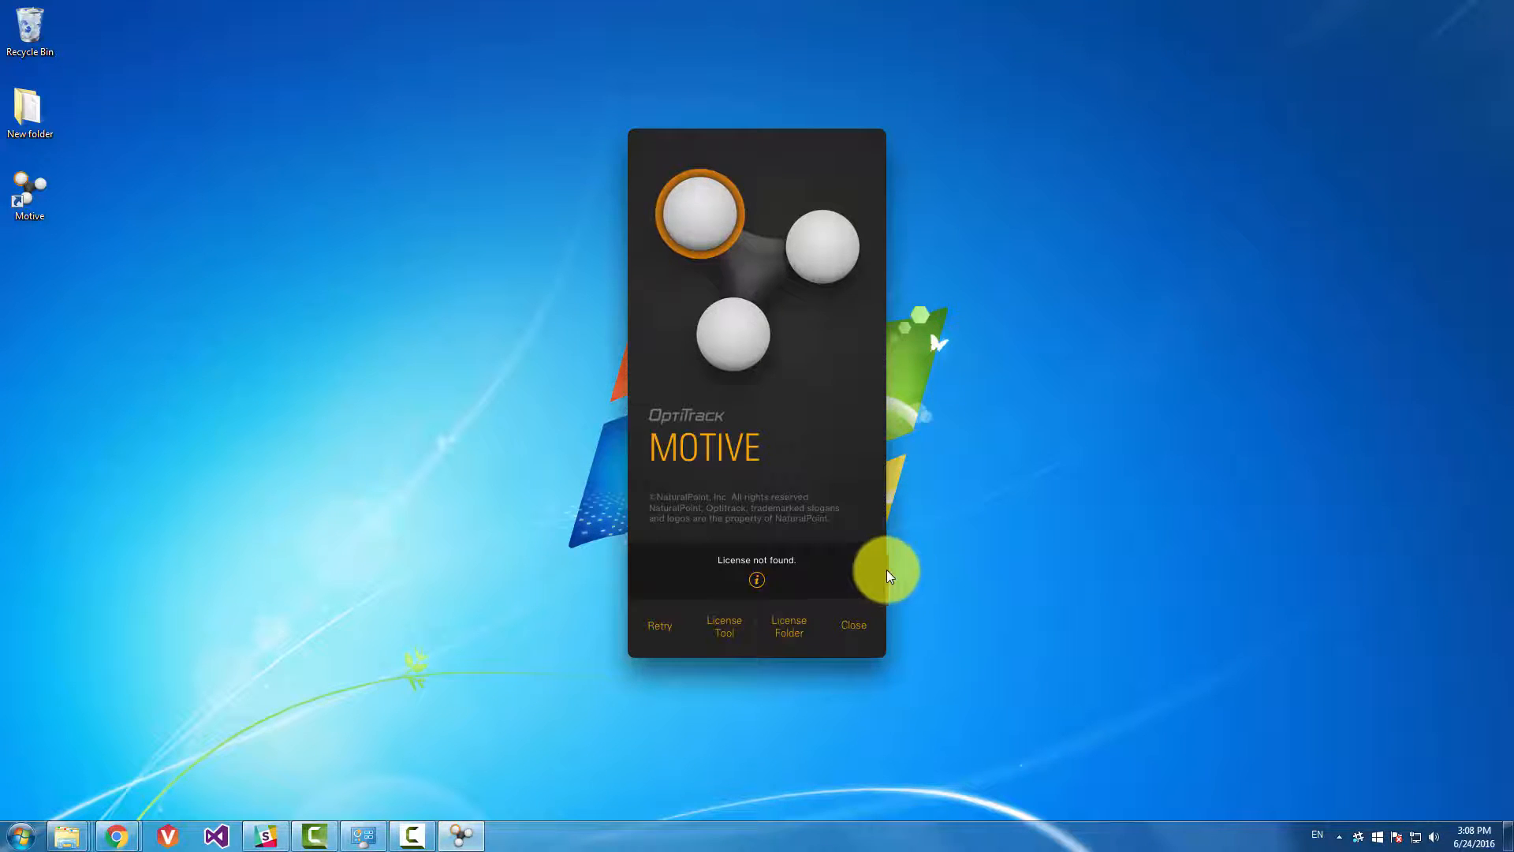
# View Motive's license folder, put its window away, and open the License Activation Tool
pyautogui.click(785, 631)
pyautogui.moveTo(1067, 65); pyautogui.dragTo(1214, 102)
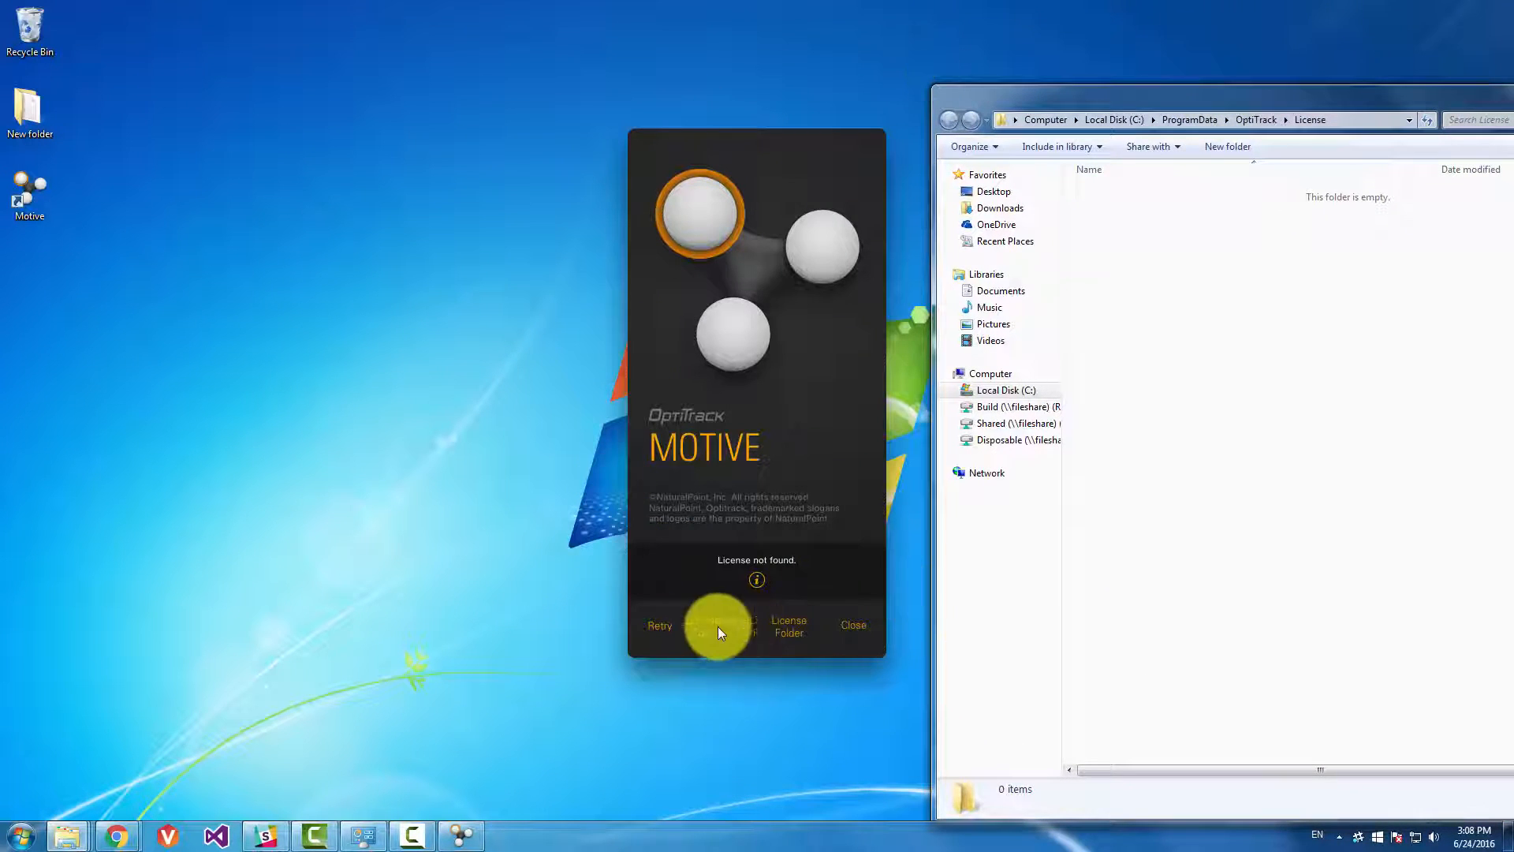
pyautogui.moveTo(1383, 98); pyautogui.dragTo(1227, 81)
pyautogui.click(1226, 81)
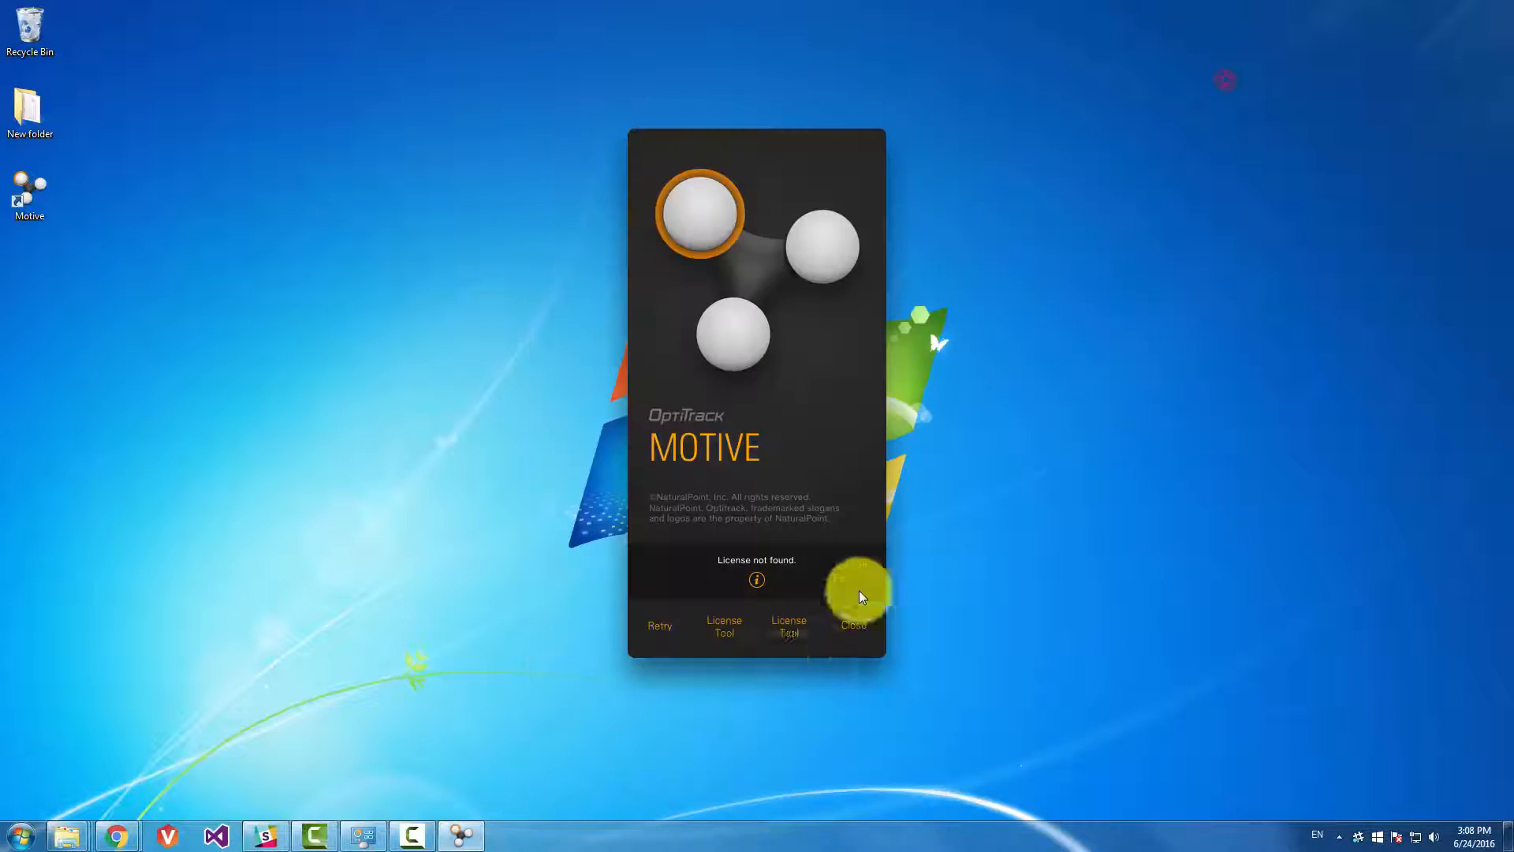
pyautogui.click(725, 626)
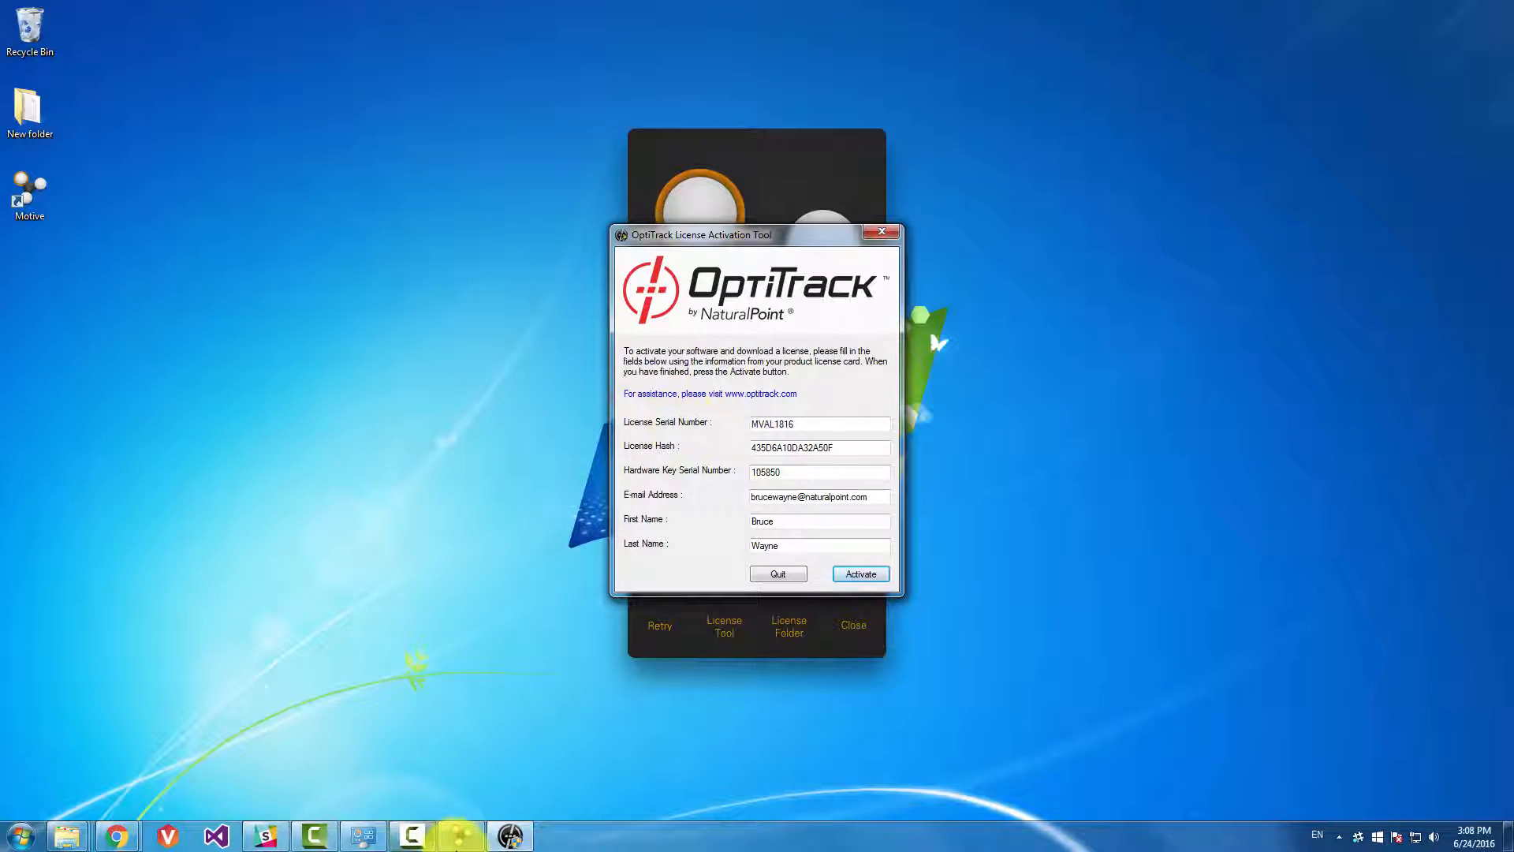
# Look through OptiTrack's Motive downloads and product pages in Chrome, and return to the License Activation Tool
pyautogui.moveTo(119, 832)
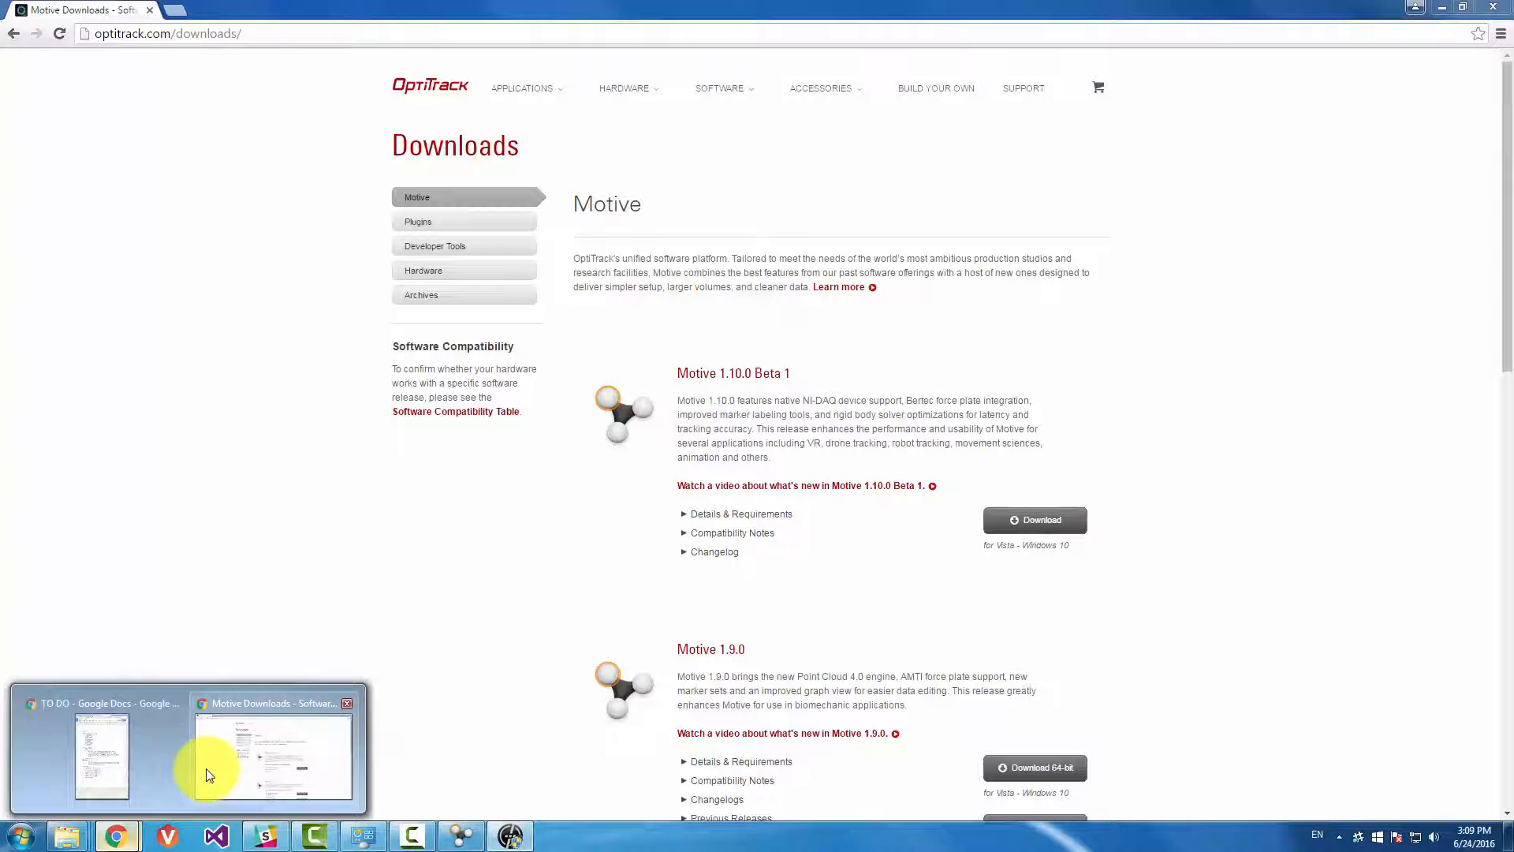
pyautogui.click(206, 768)
pyautogui.scroll(-8, 913, 449)
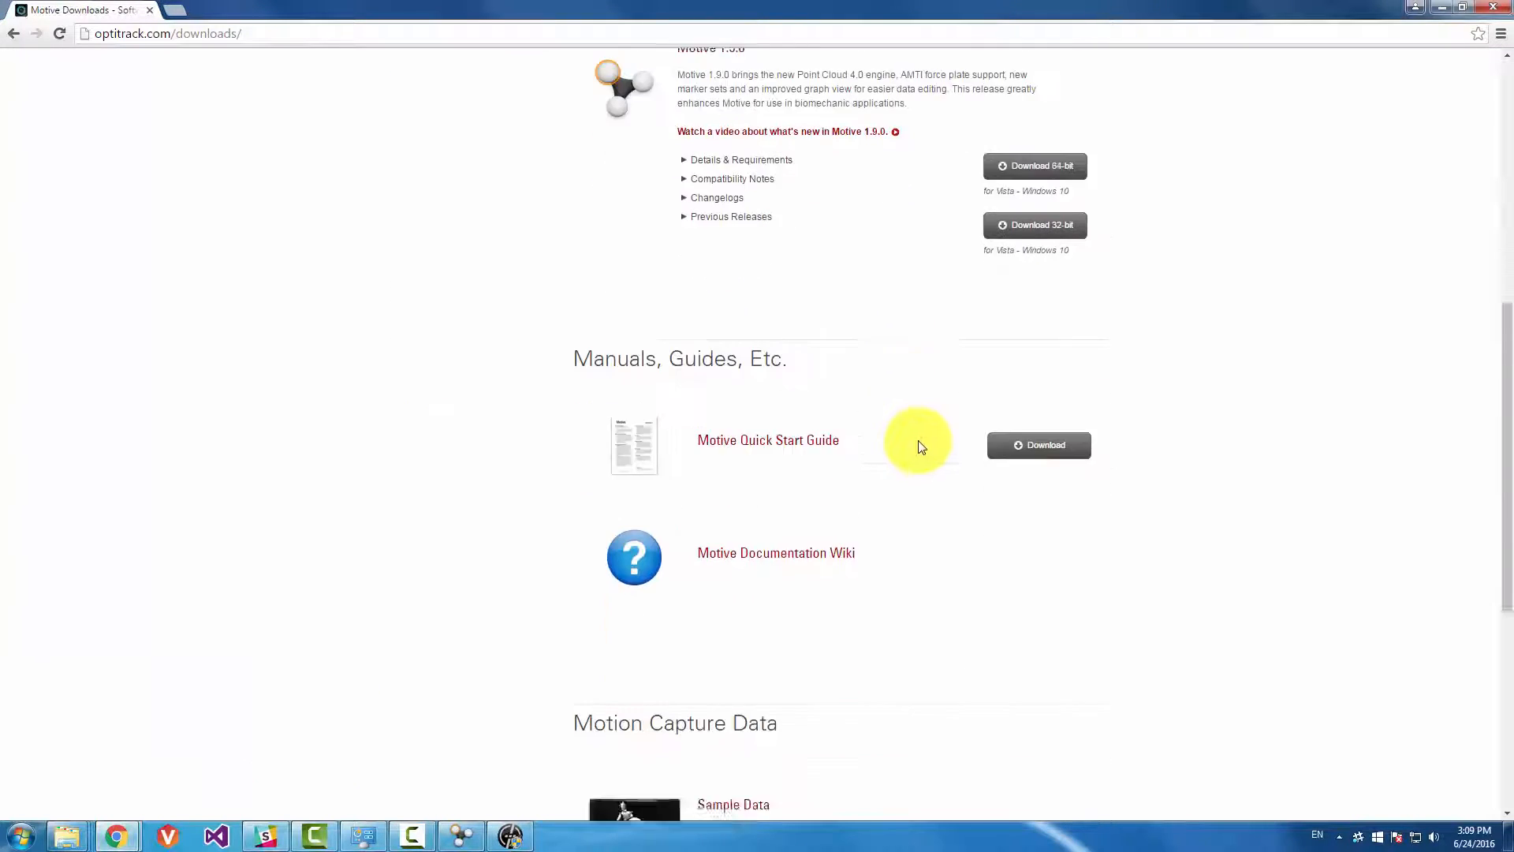
pyautogui.scroll(8, 920, 446)
pyautogui.click(14, 33)
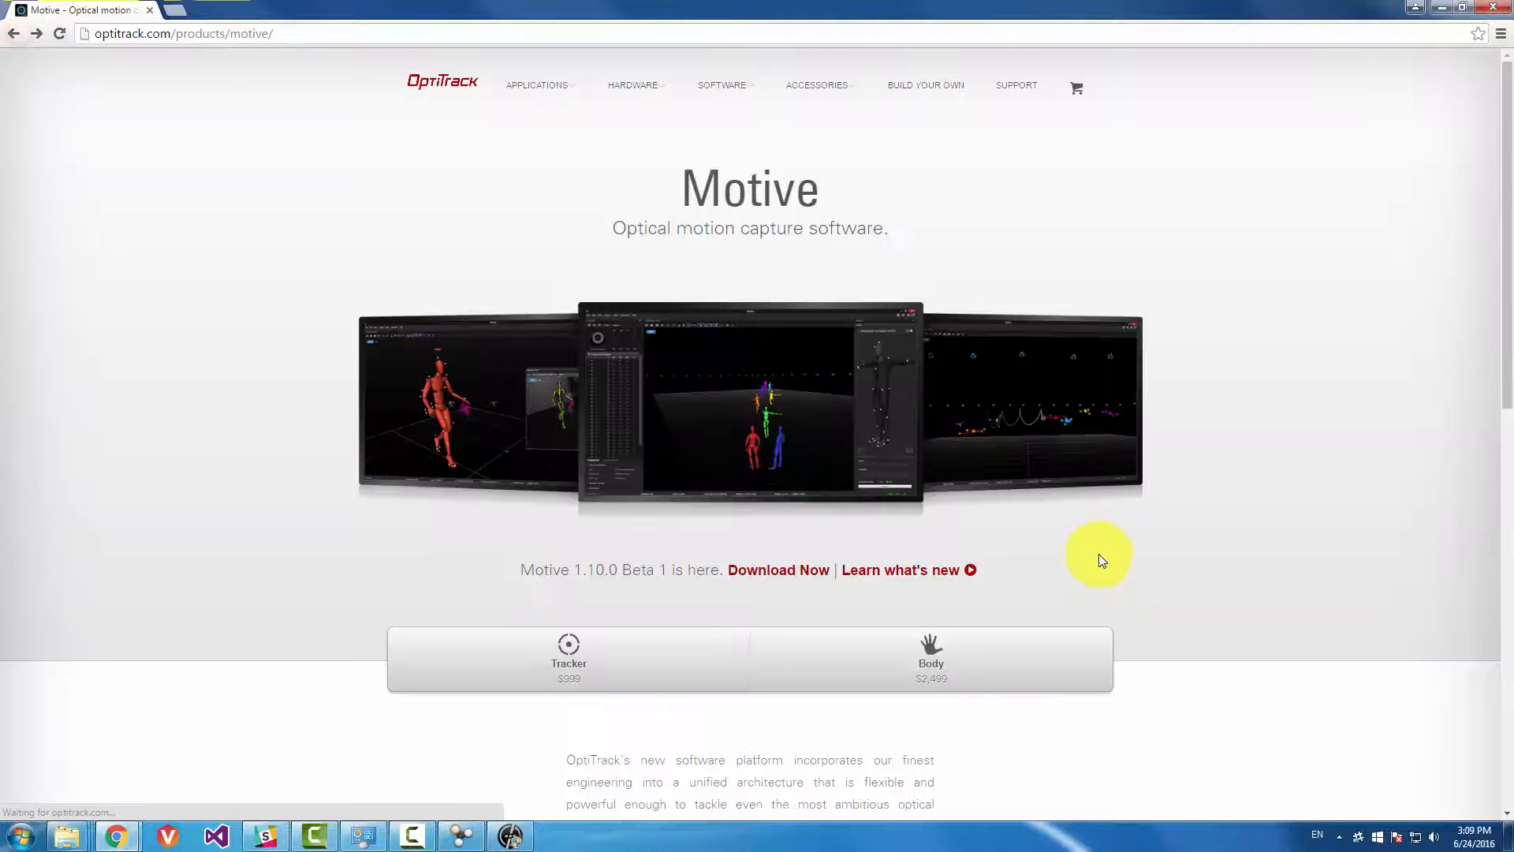
pyautogui.scroll(-2, 1098, 557)
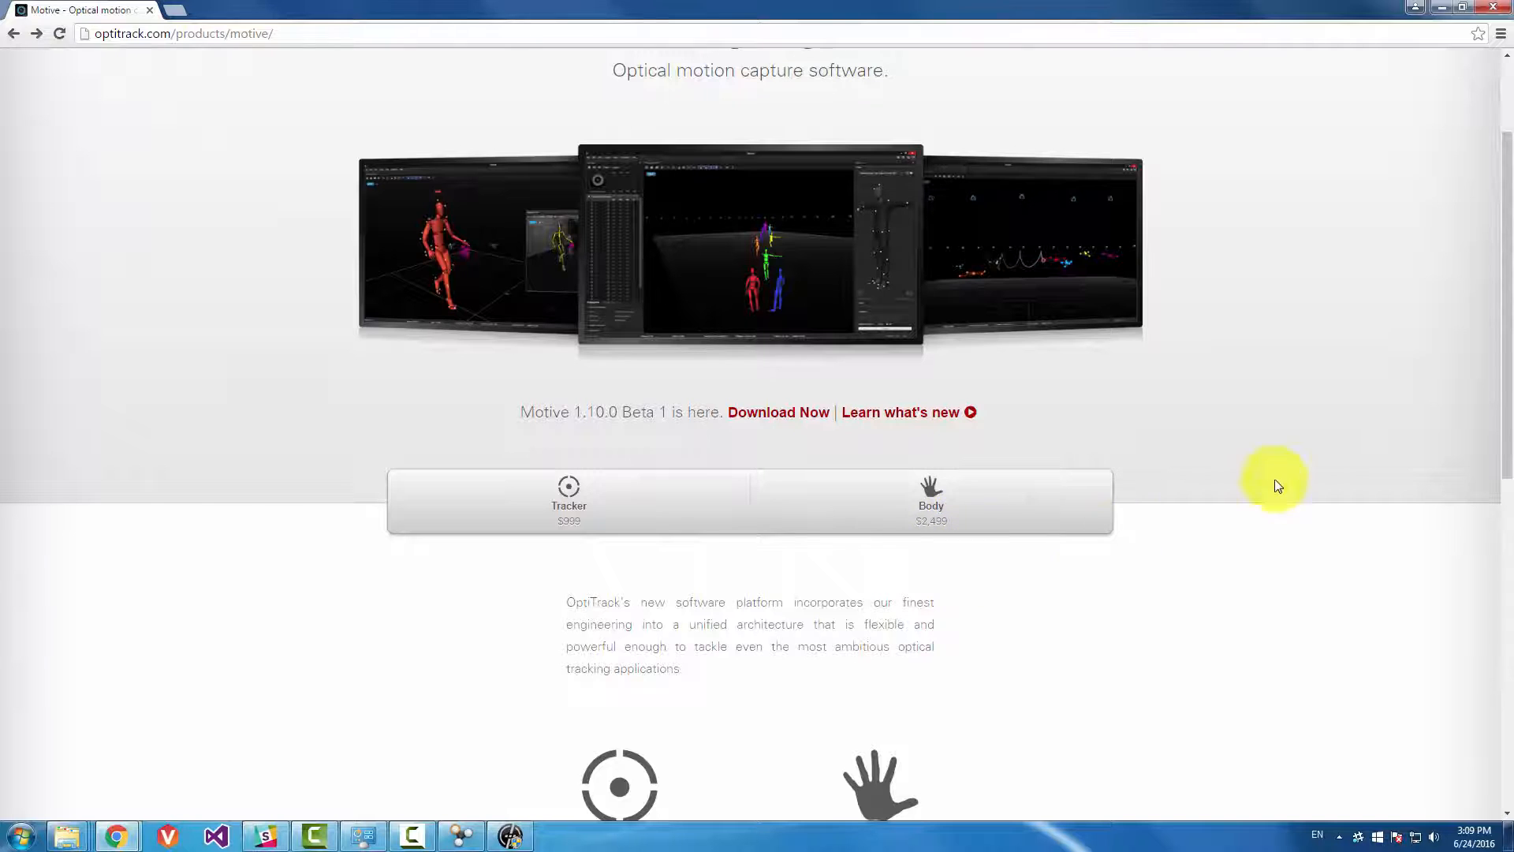
pyautogui.click(1449, 11)
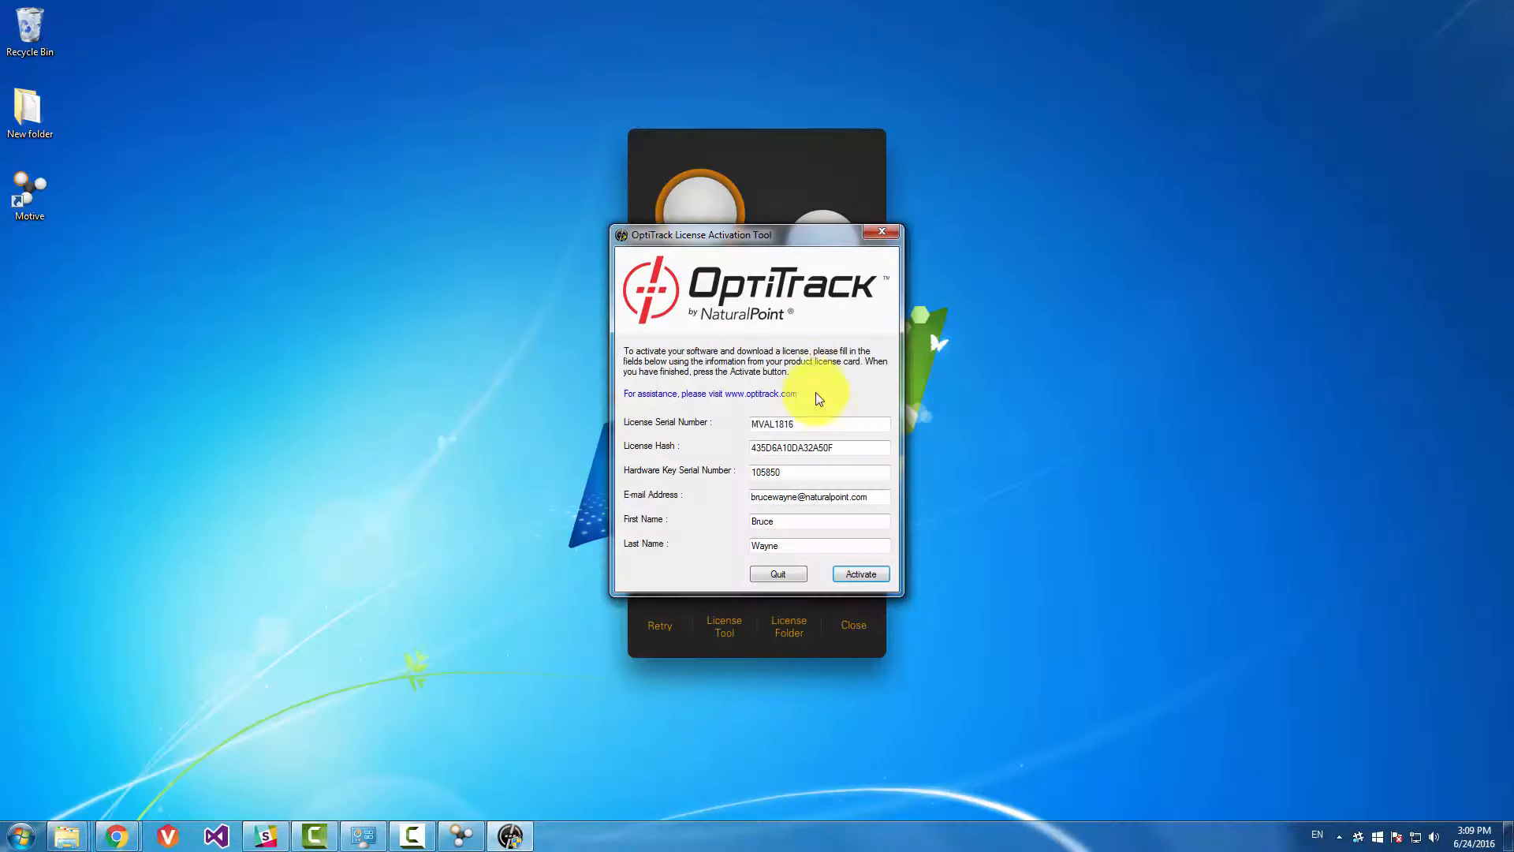
# Review the license serial number, license hash, hardware key serial number, e-mail and name fields in the activation form
pyautogui.moveTo(819, 418); pyautogui.dragTo(737, 429)
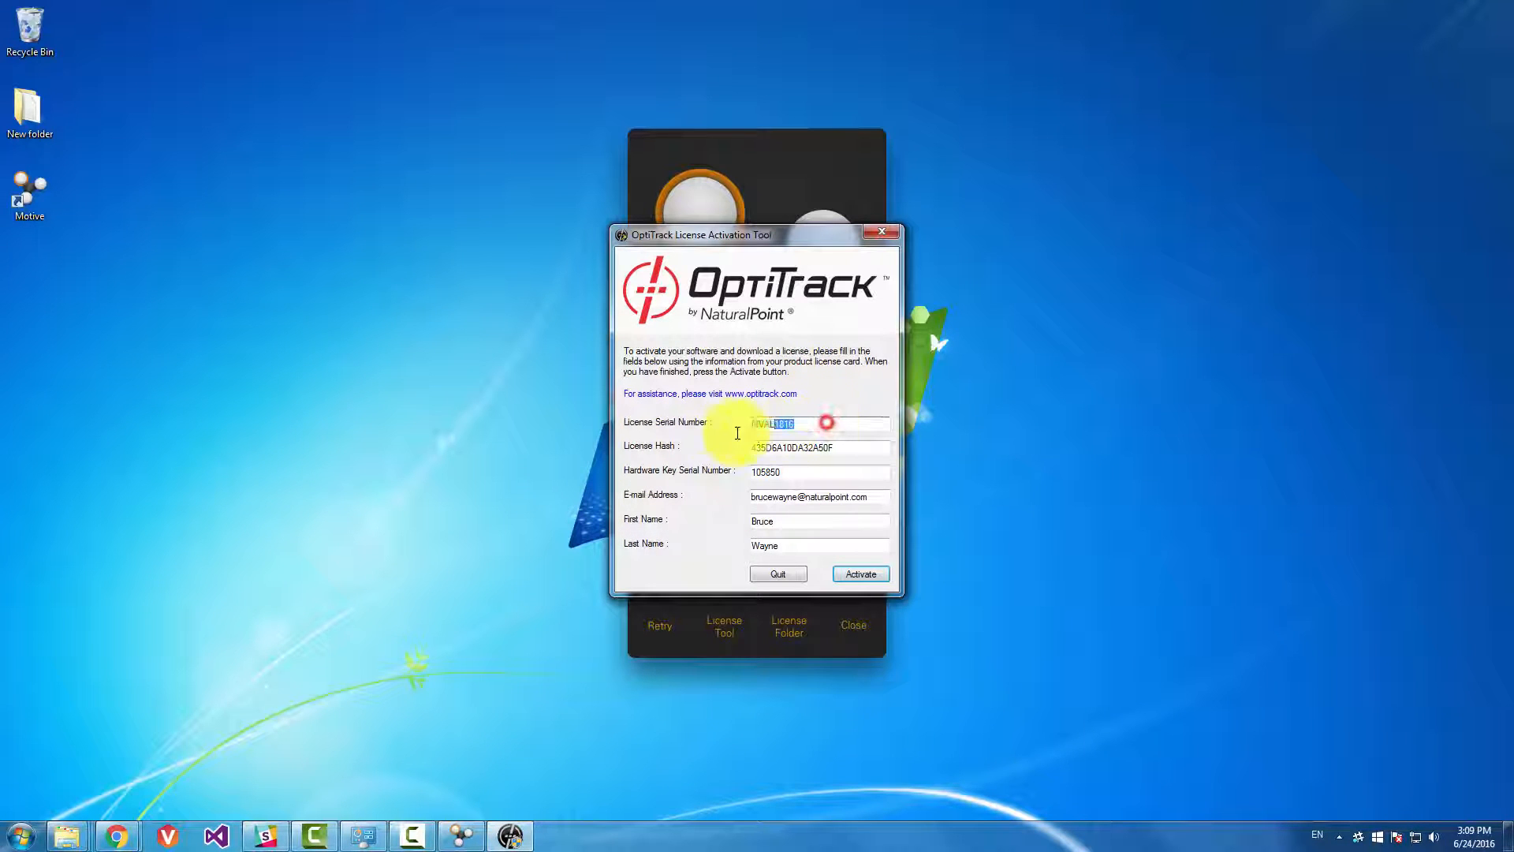
pyautogui.click(837, 421)
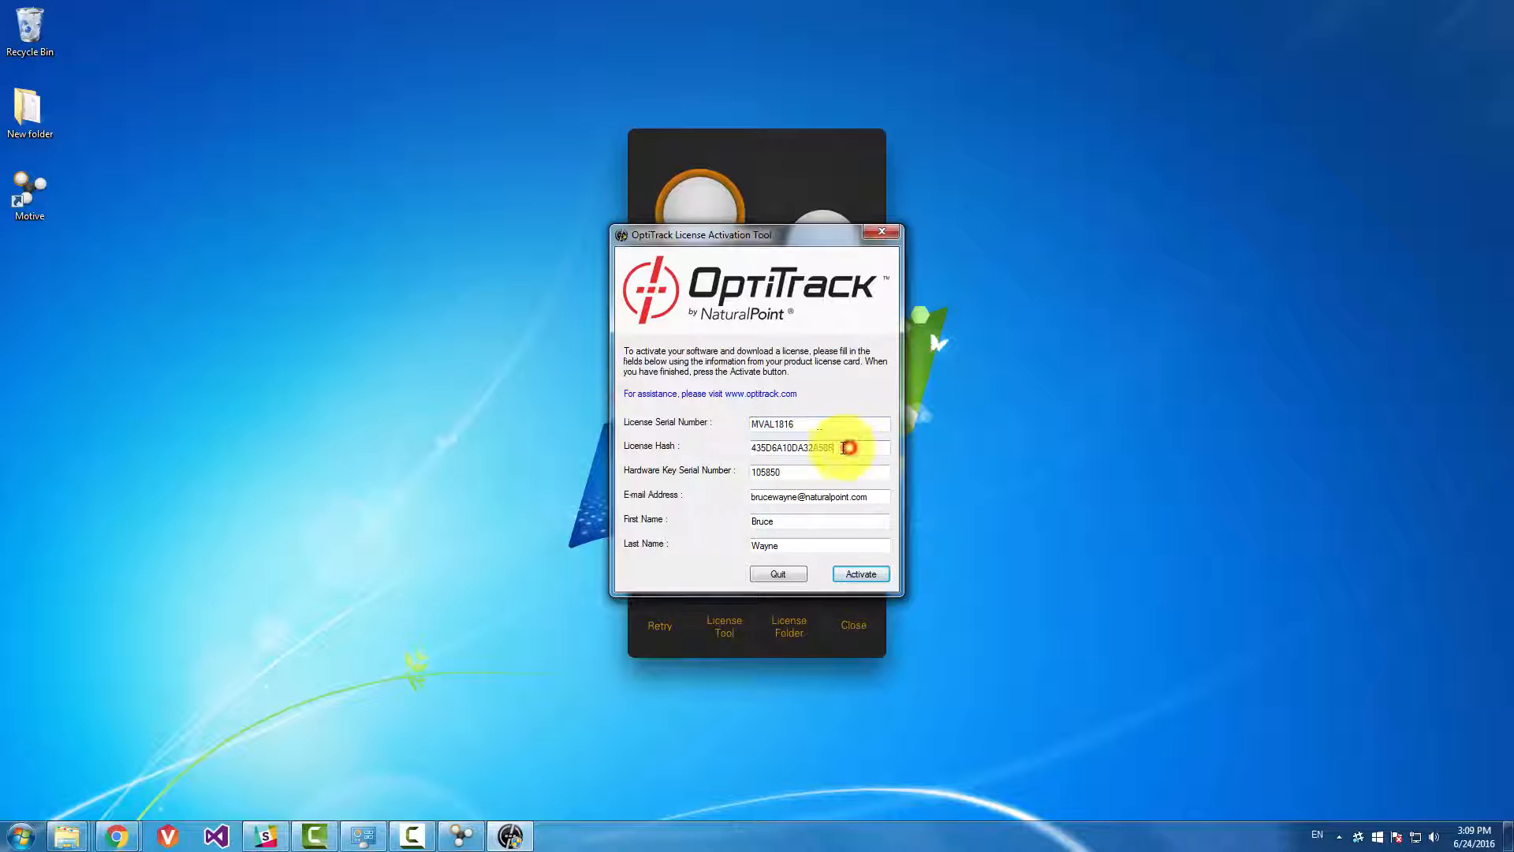
pyautogui.moveTo(843, 448); pyautogui.dragTo(745, 447)
pyautogui.click(828, 448)
pyautogui.moveTo(807, 472); pyautogui.dragTo(735, 479)
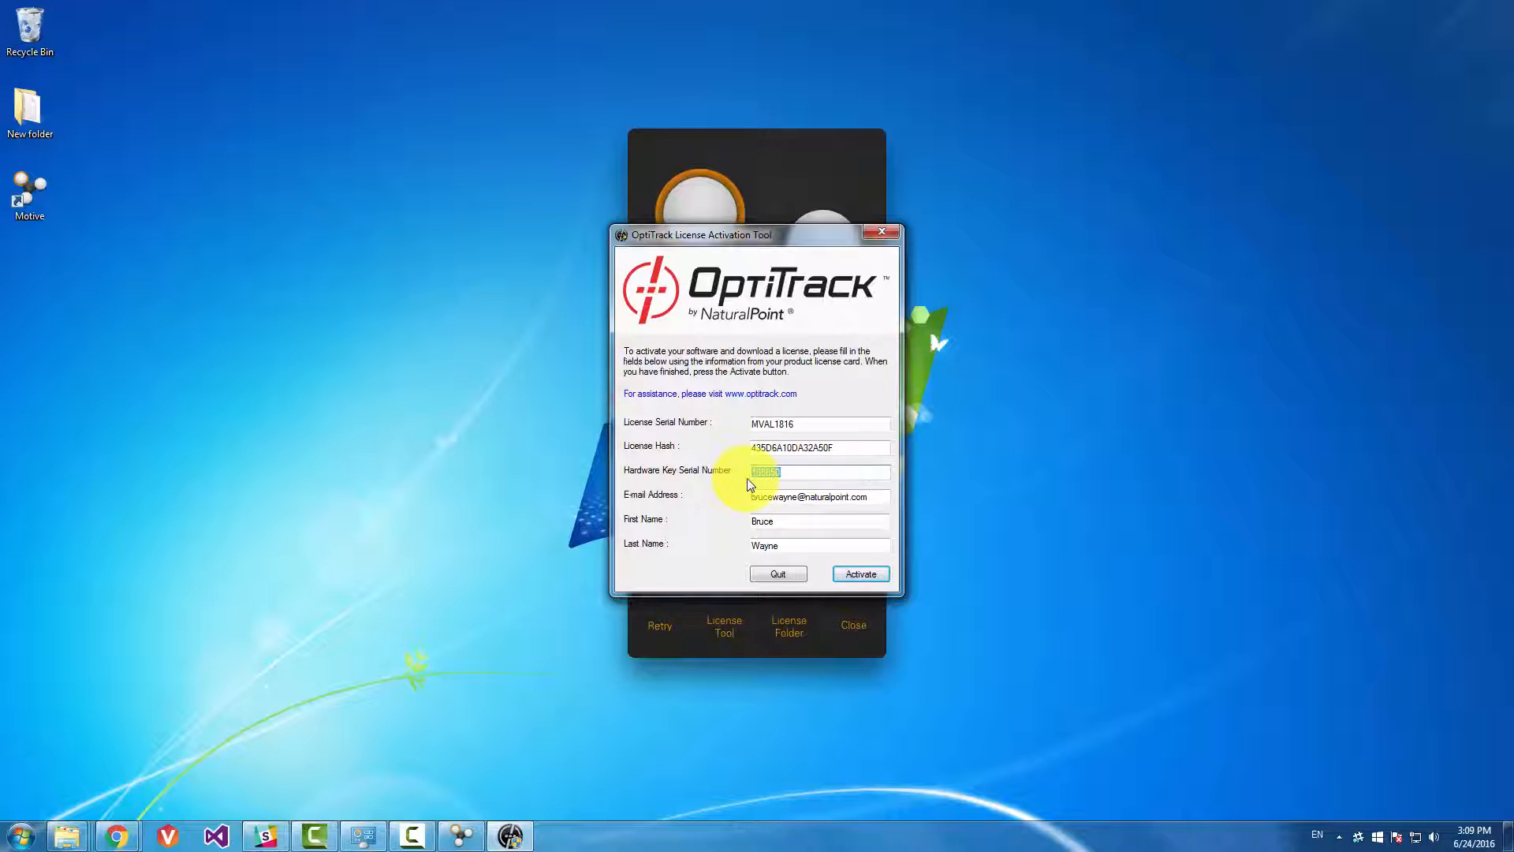
pyautogui.click(788, 472)
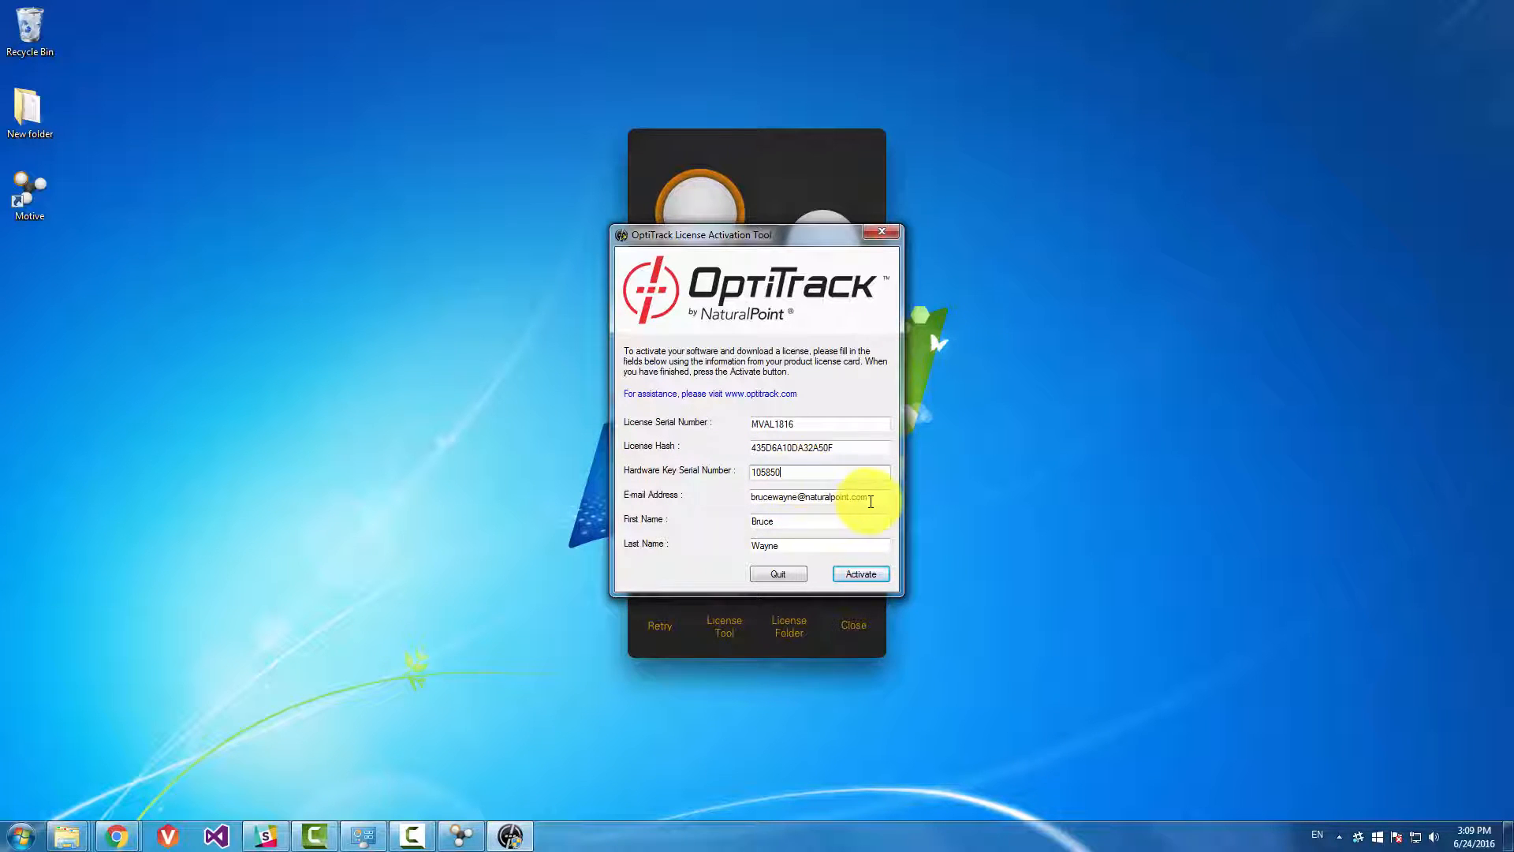
pyautogui.moveTo(870, 501); pyautogui.dragTo(699, 507)
pyautogui.click(760, 520)
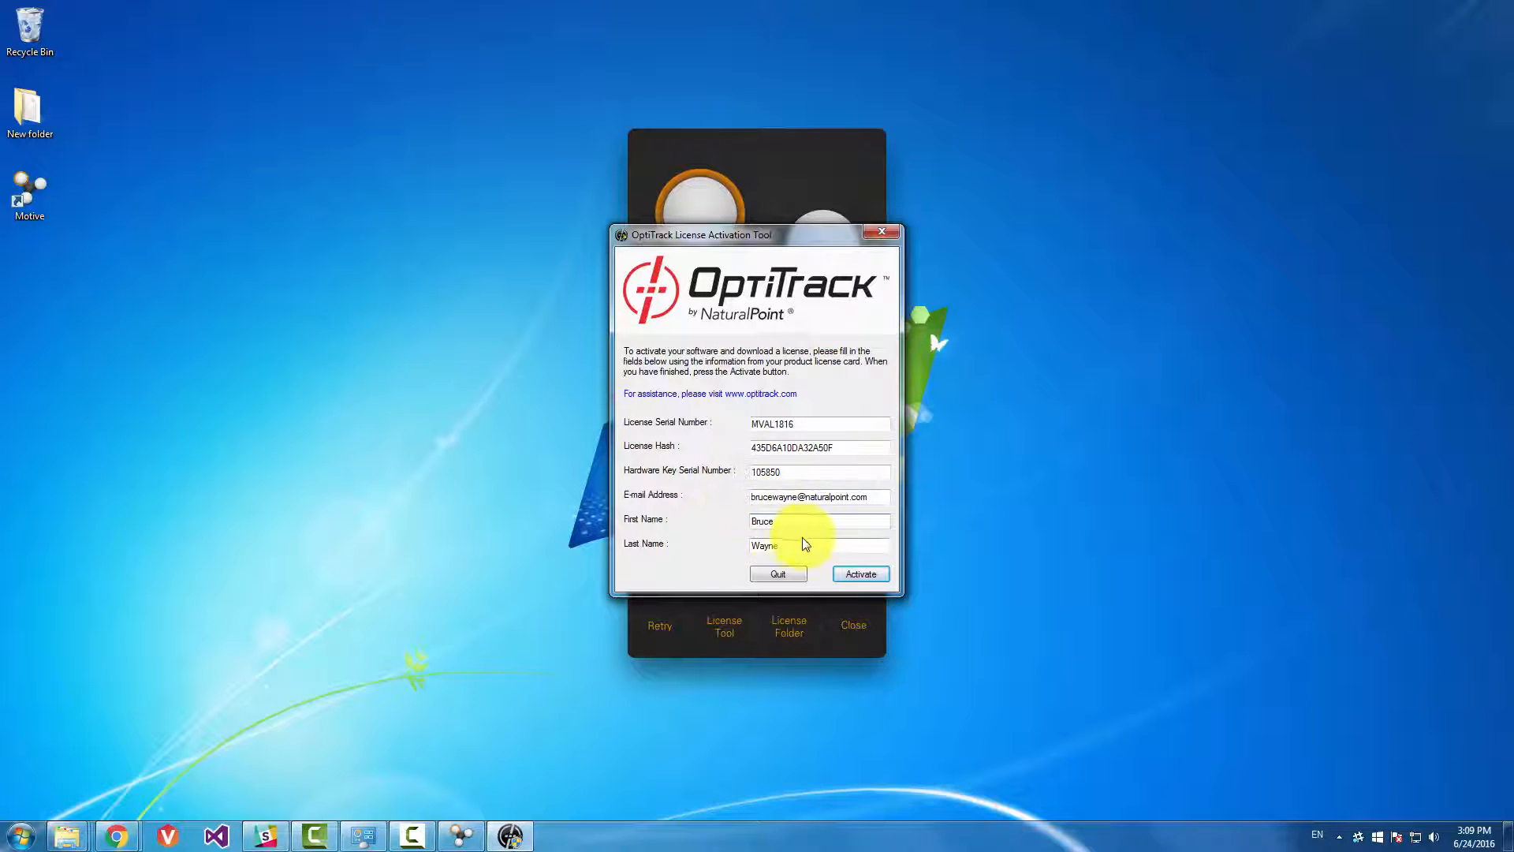
# Activate the Motive license with the filled-in details, close the activation tool, and retry starting Motive
pyautogui.click(857, 574)
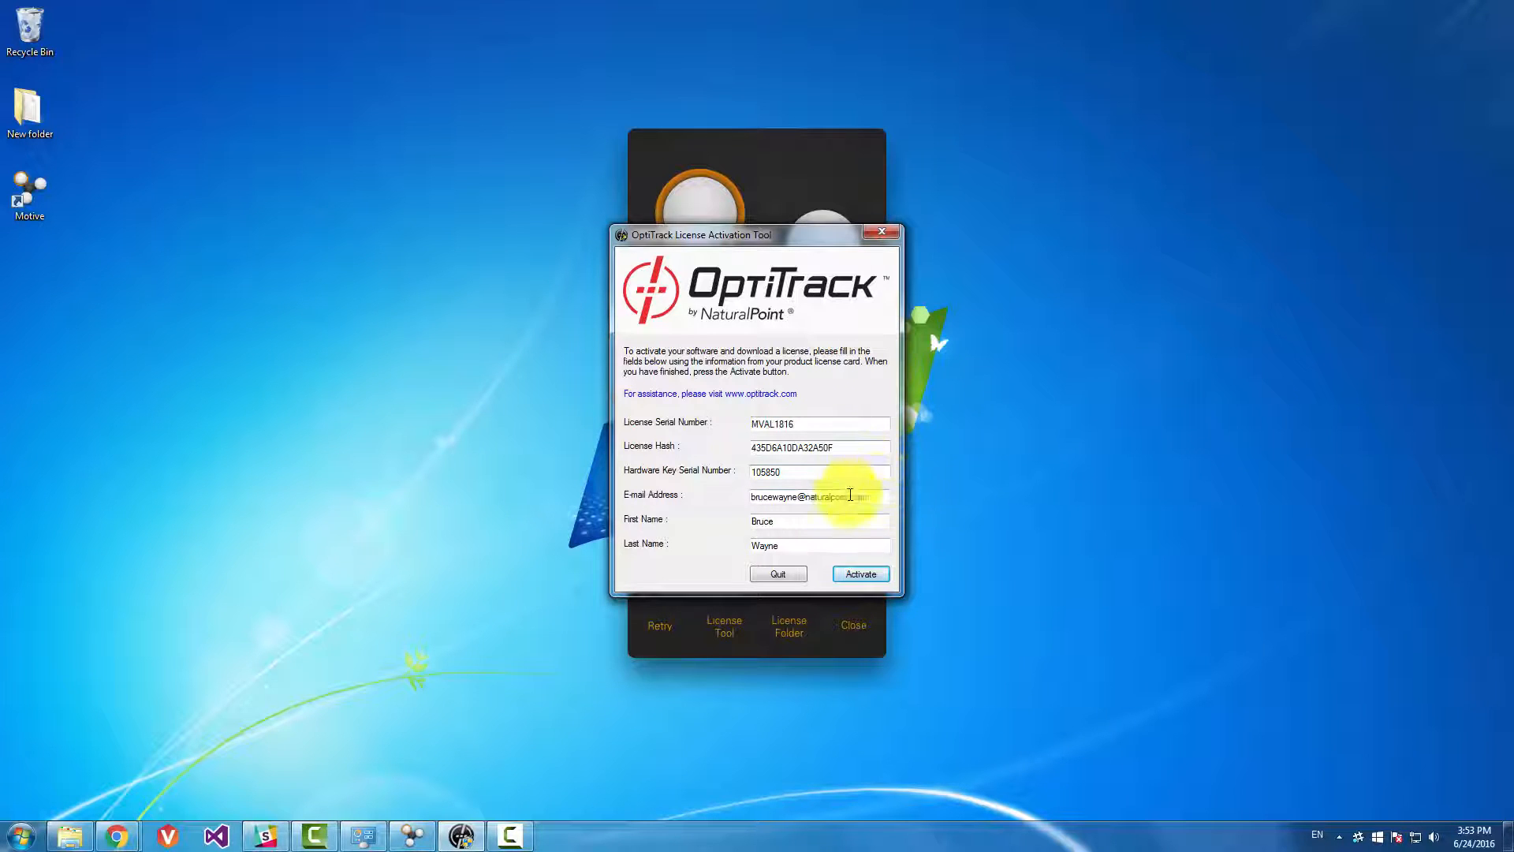
pyautogui.click(883, 234)
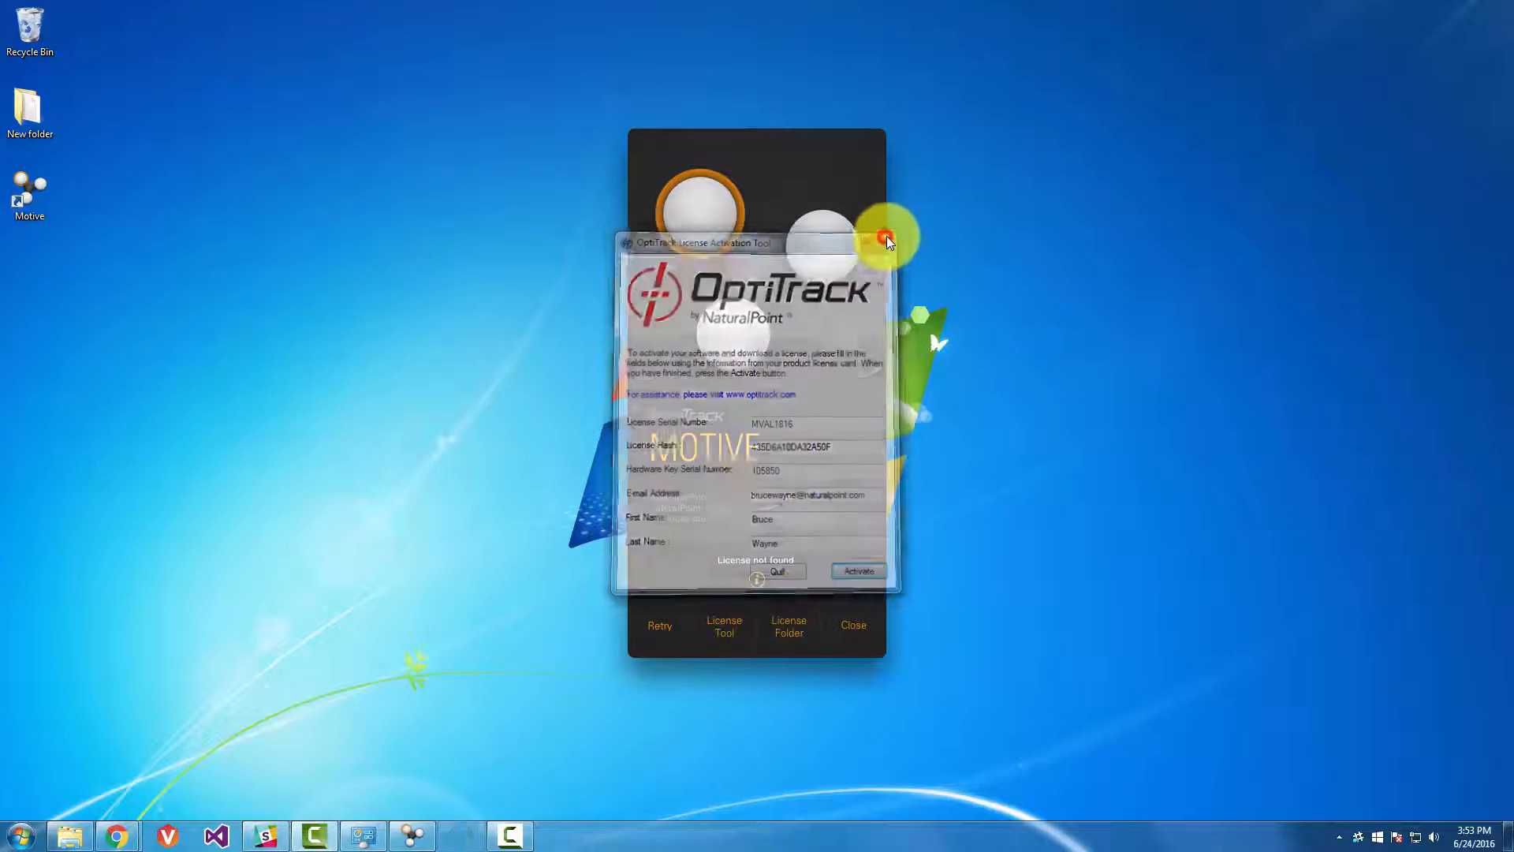
pyautogui.click(663, 627)
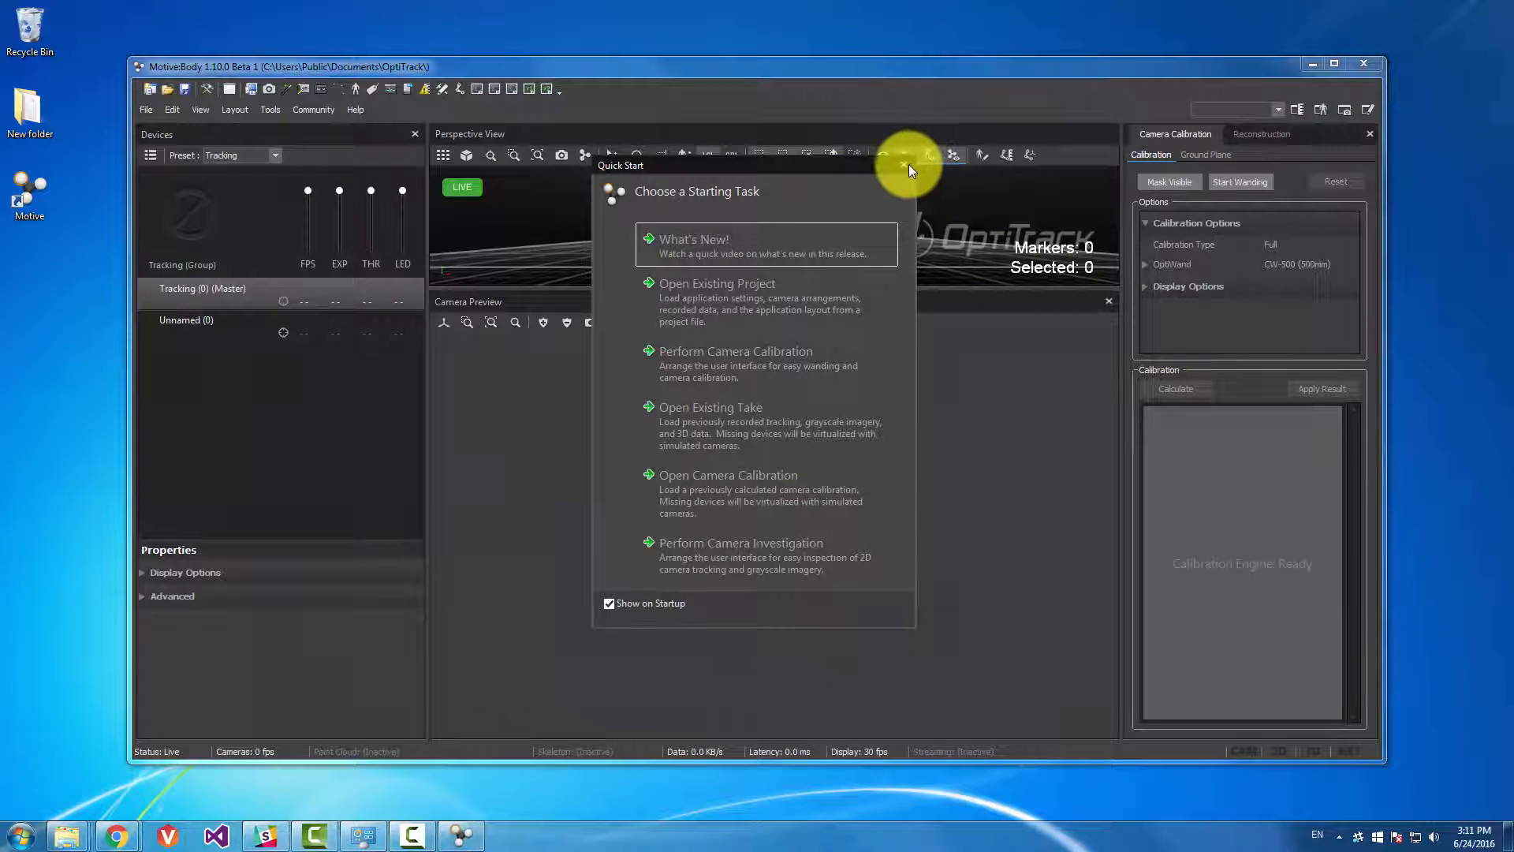
# Close the Quick Start dialog and the Camera Preview pane, and locate the License Folder option among the help commands
pyautogui.click(906, 164)
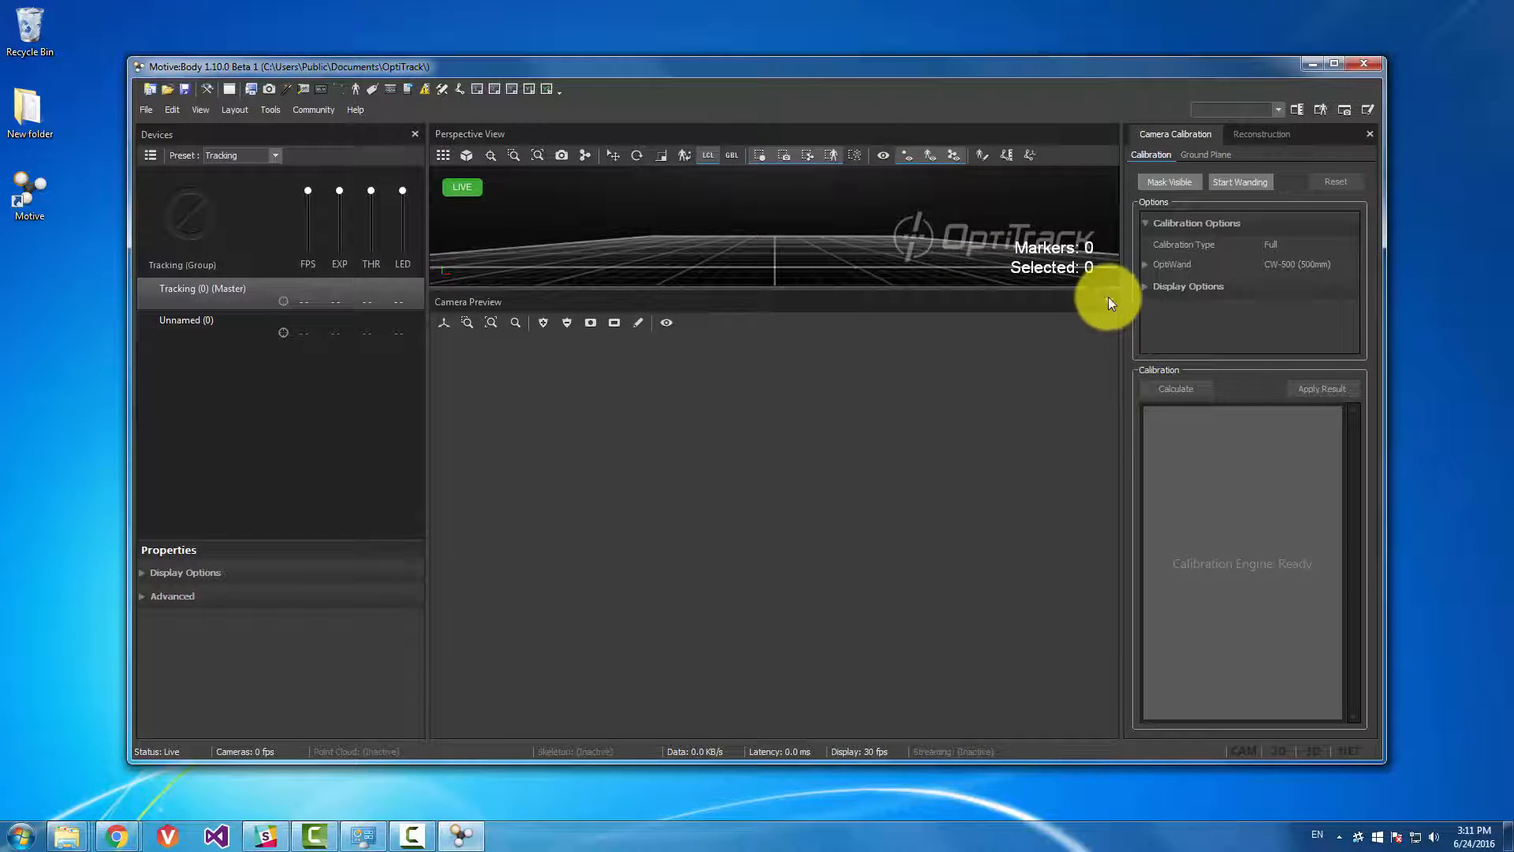
pyautogui.click(1110, 301)
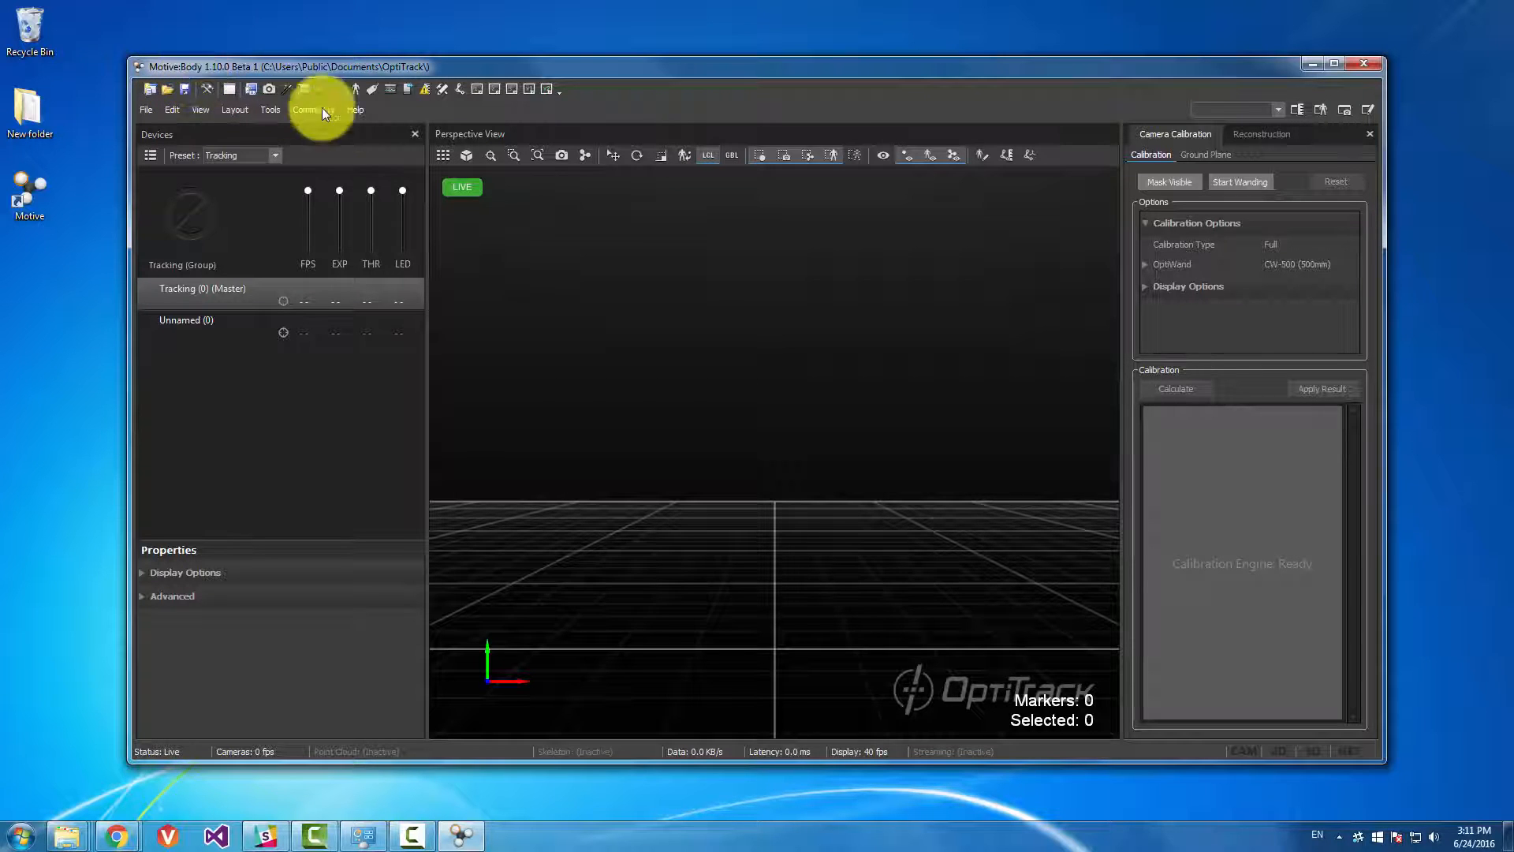
pyautogui.click(356, 111)
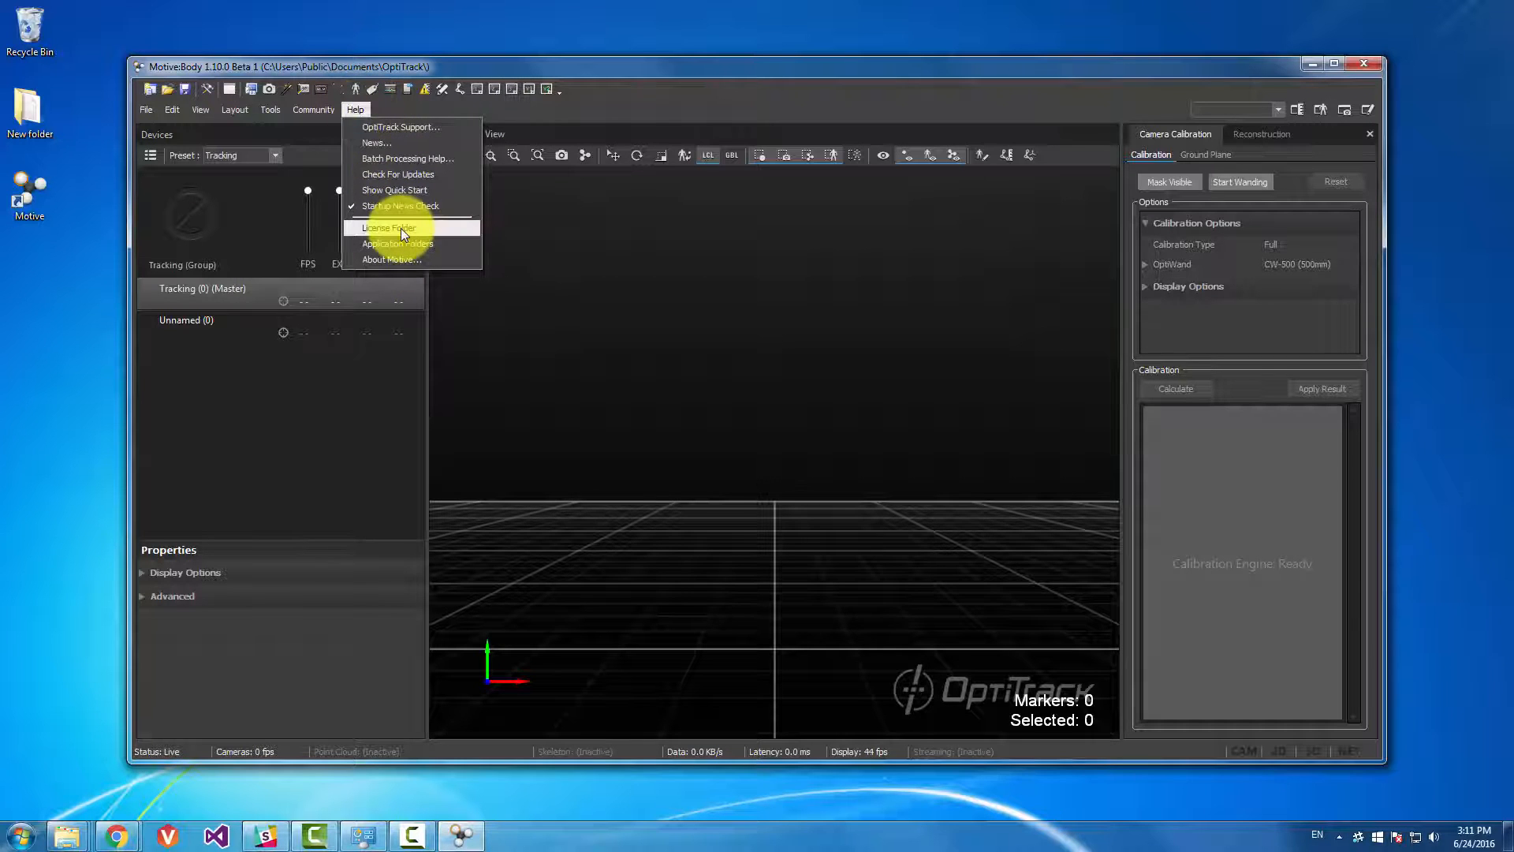
pyautogui.click(700, 120)
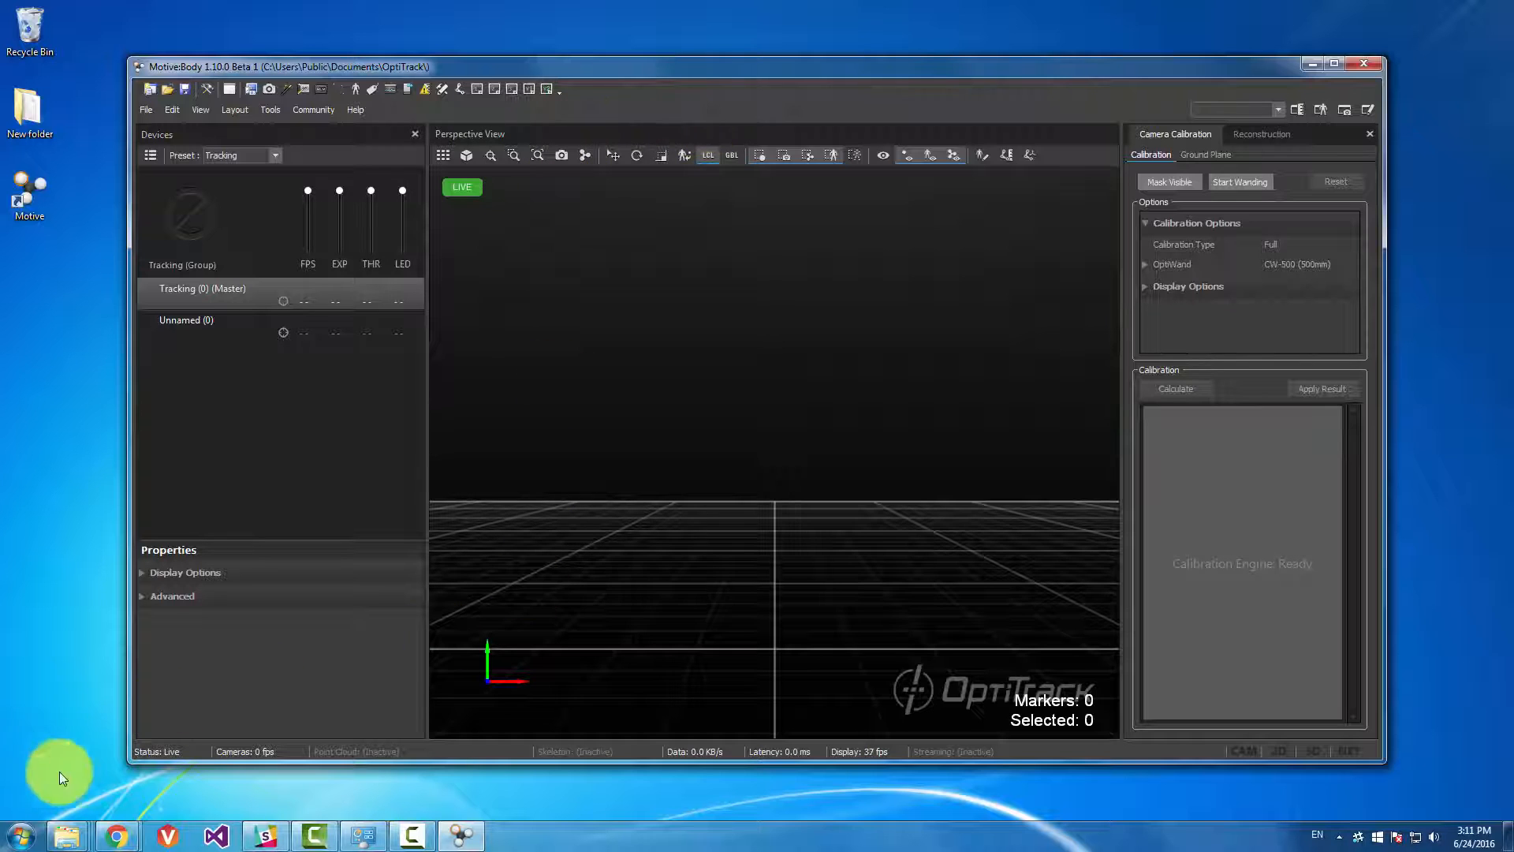
# Switch to Chrome and go from the OptiTrack home page through Support to the Motive Downloads page
pyautogui.moveTo(118, 837)
pyautogui.click(300, 766)
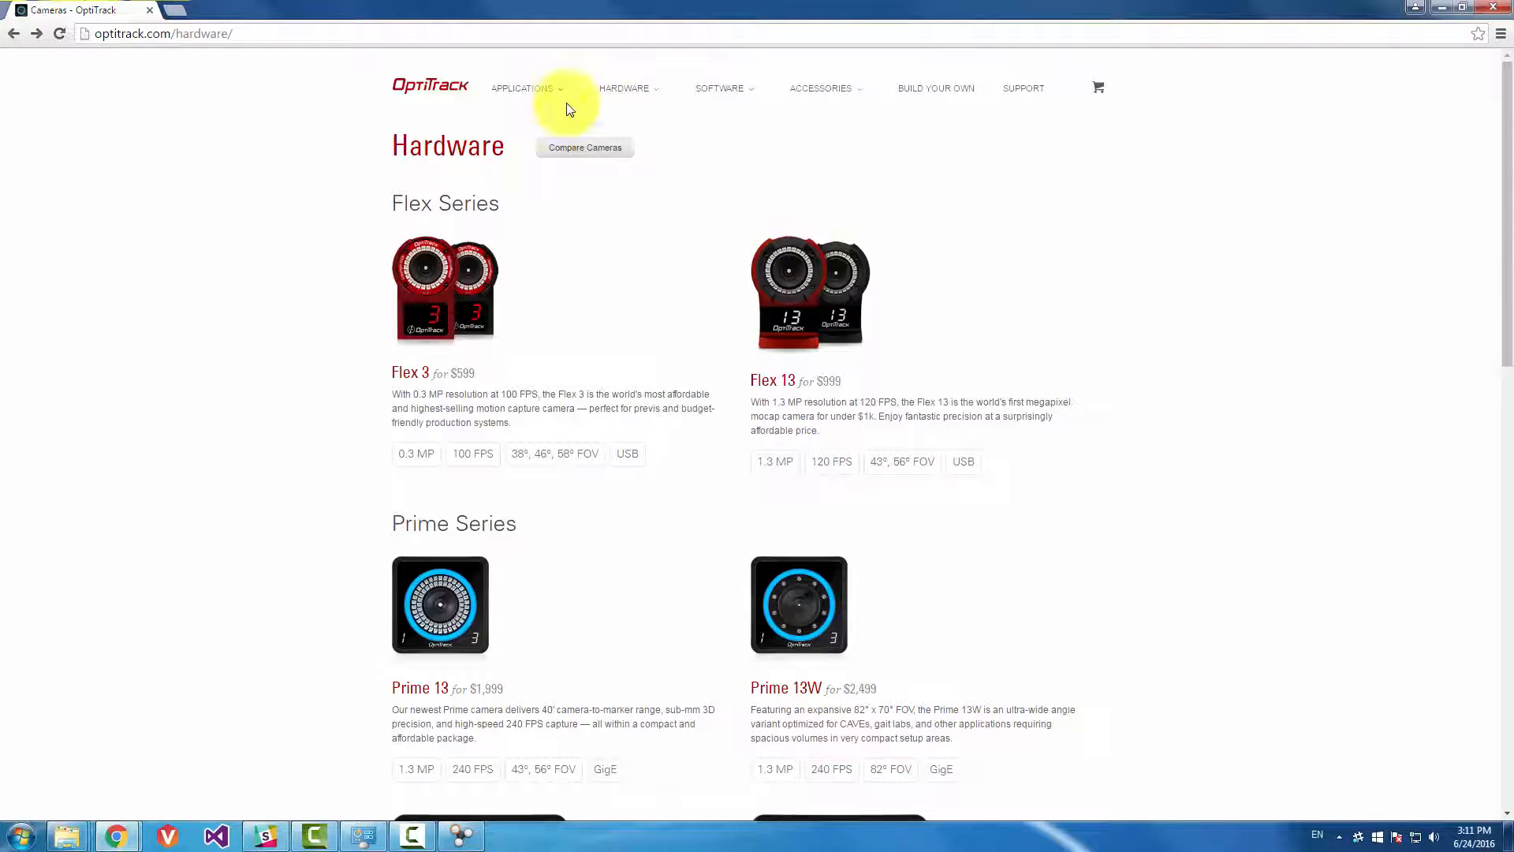
pyautogui.click(455, 85)
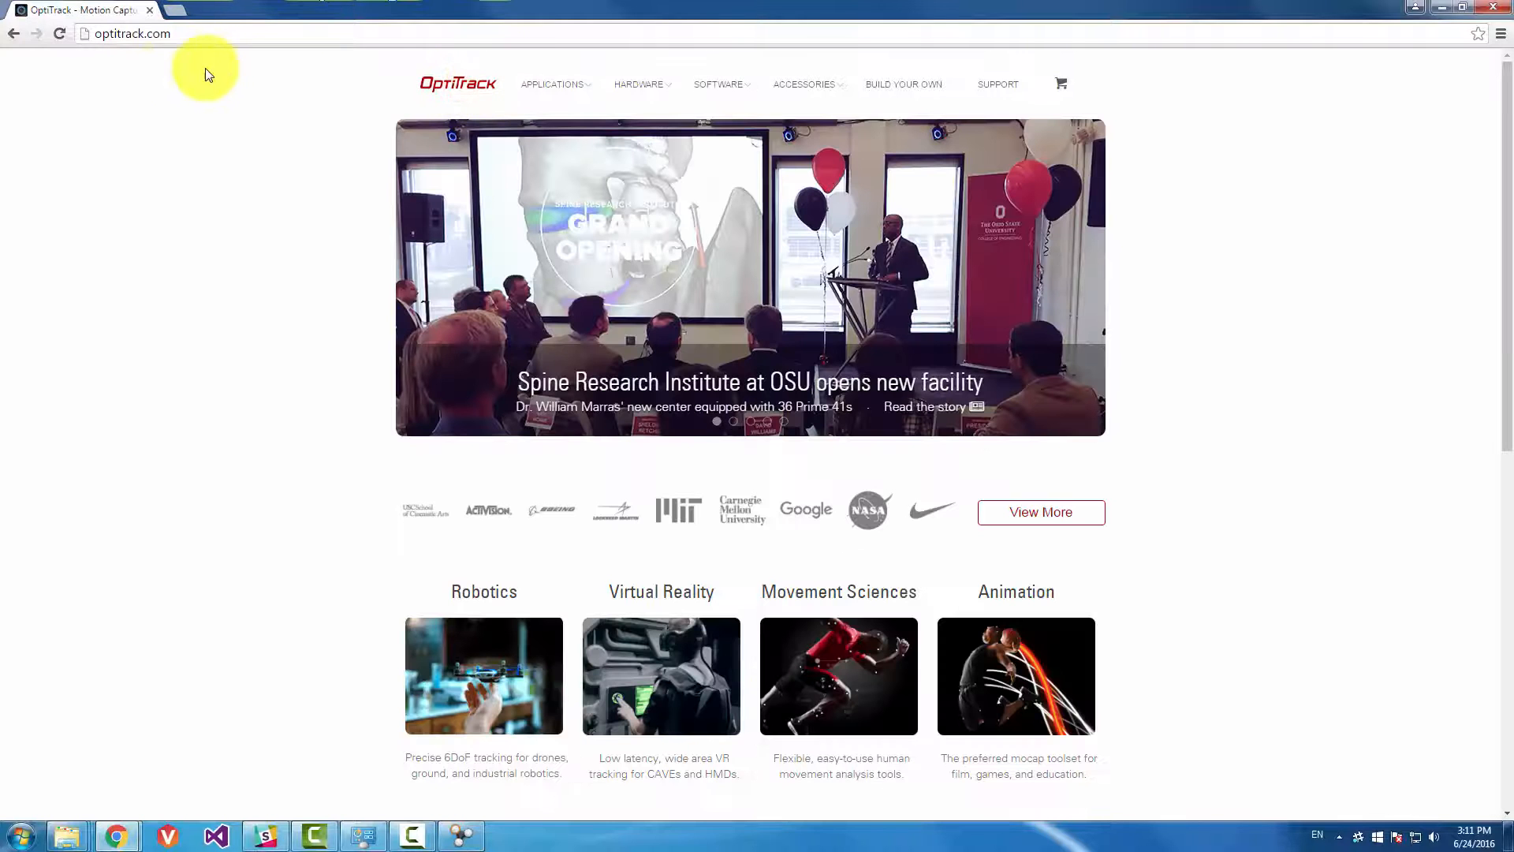
pyautogui.click(1004, 91)
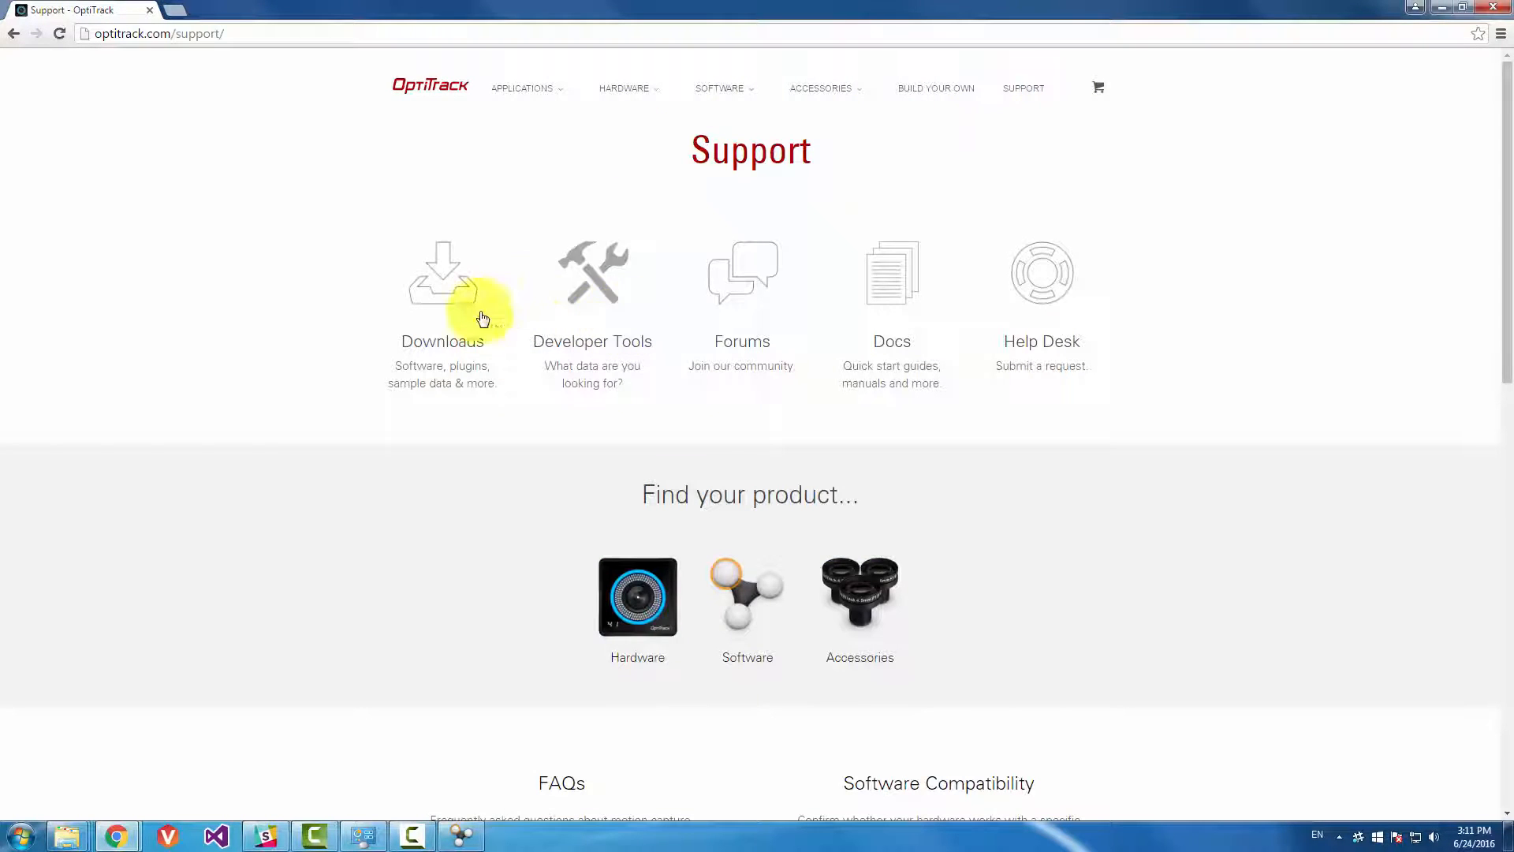
pyautogui.click(432, 300)
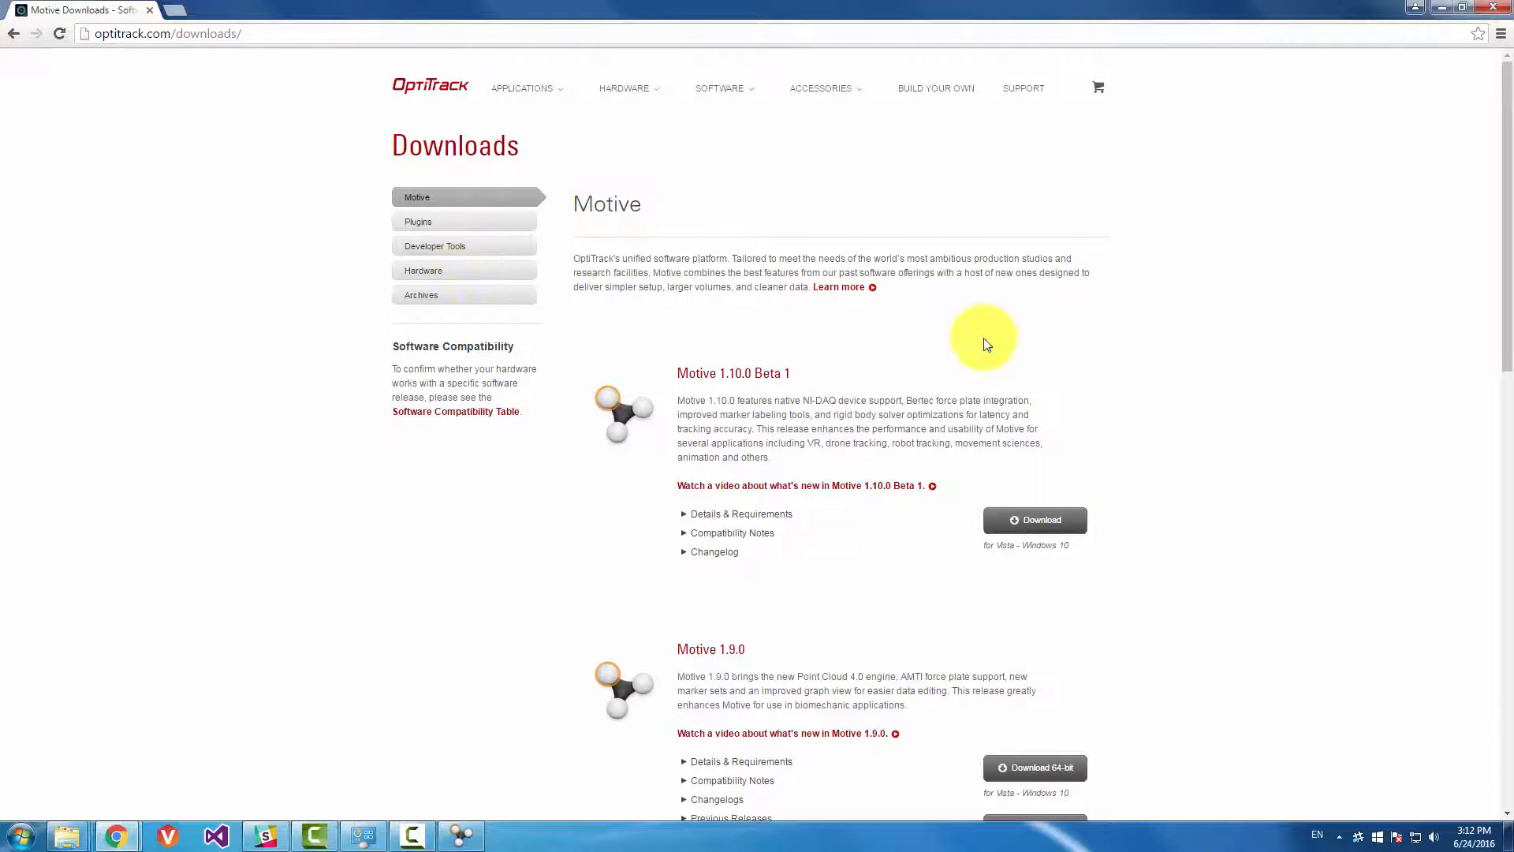
# Download the Sample Data archive from the Motion Capture Data section and show sample-data-1.1.zip in its folder
pyautogui.scroll(-10, 986, 345)
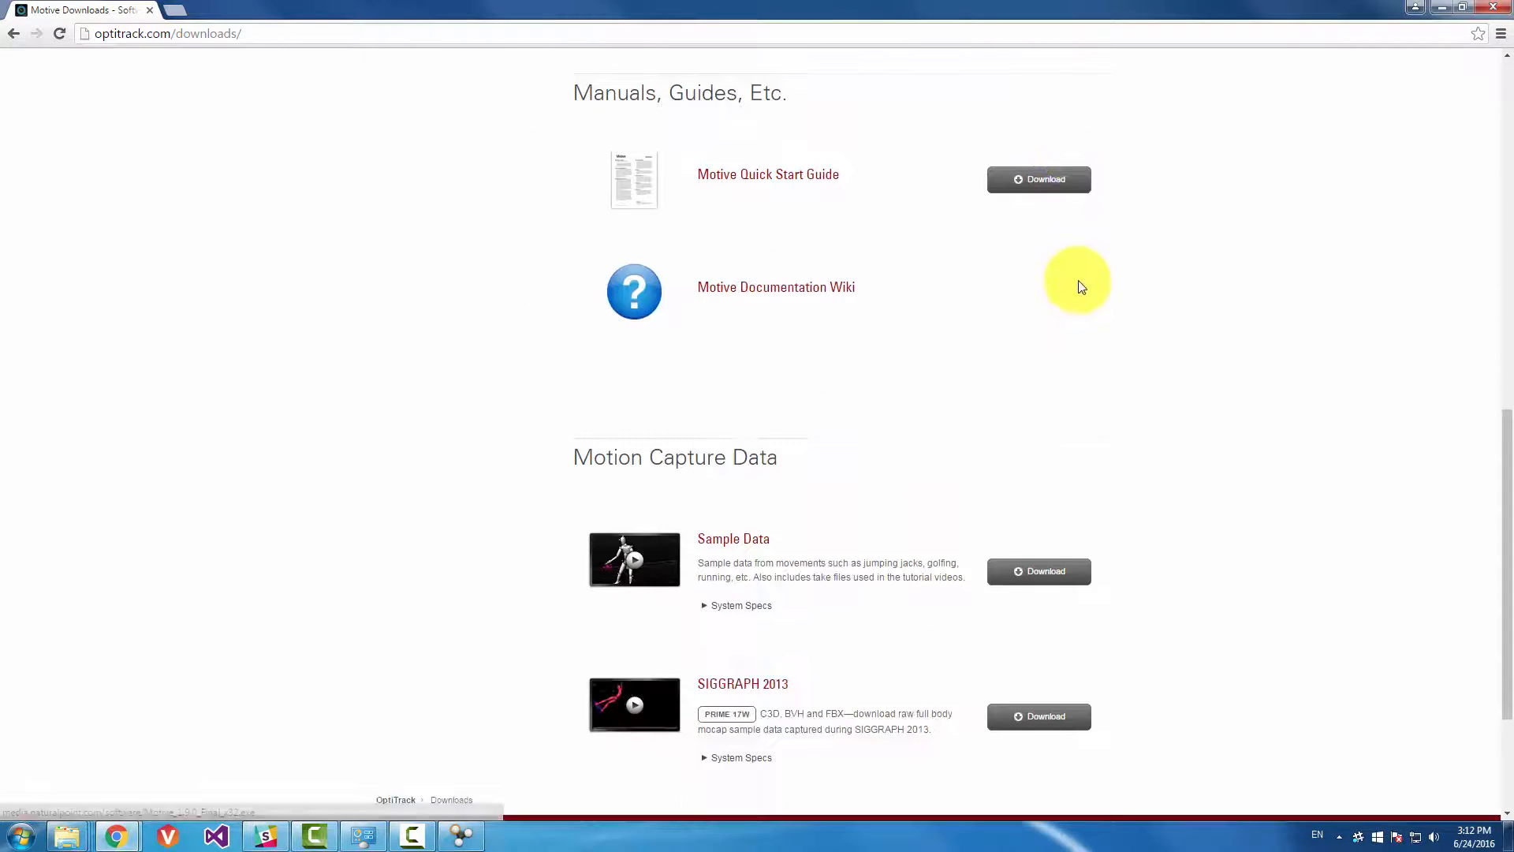
pyautogui.scroll(-1, 1081, 287)
pyautogui.moveTo(571, 380); pyautogui.dragTo(799, 388)
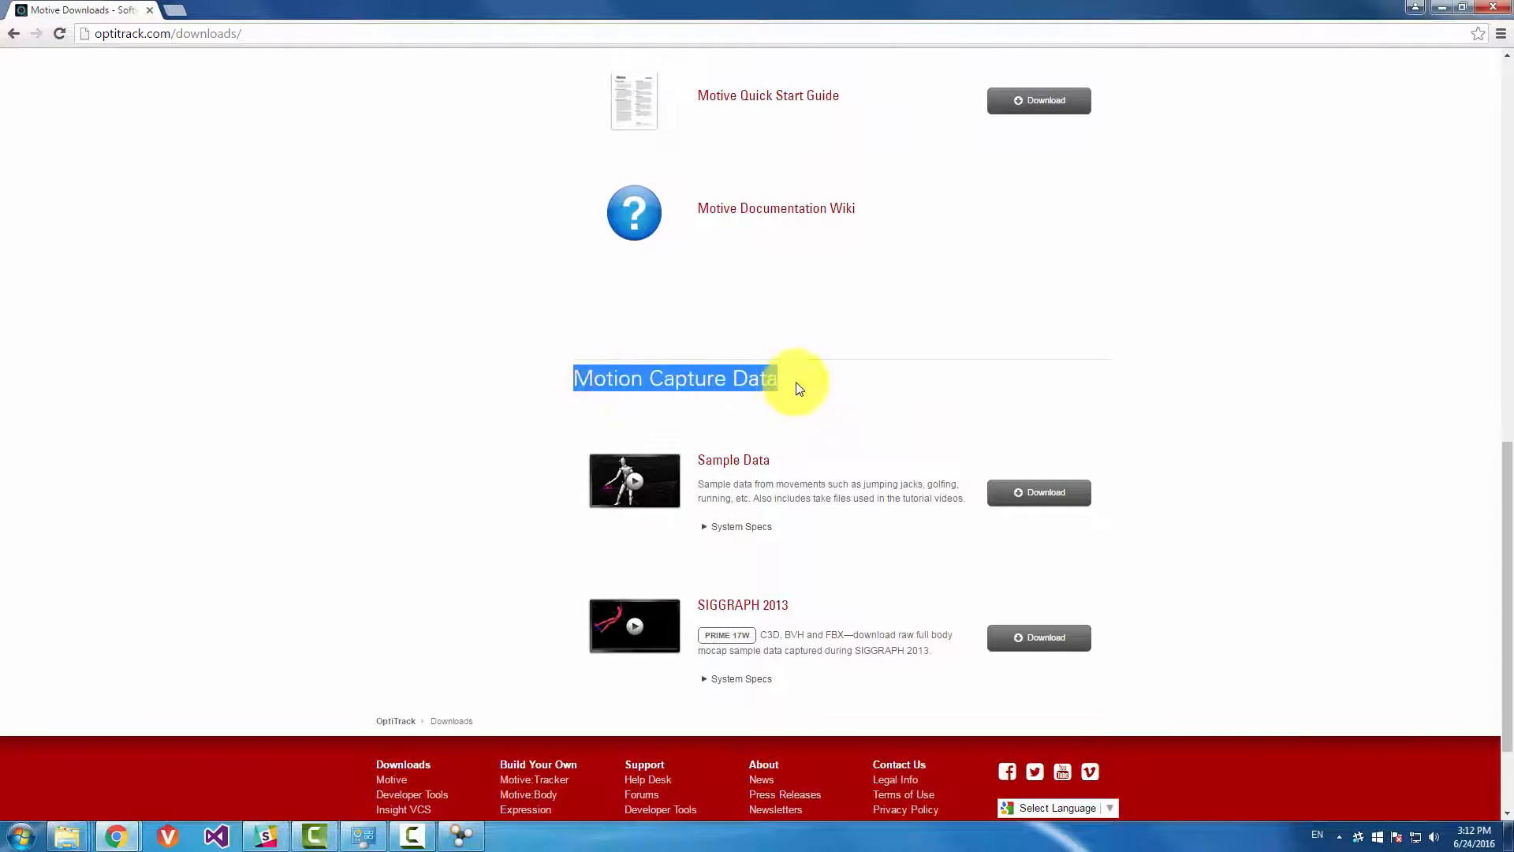
pyautogui.click(796, 383)
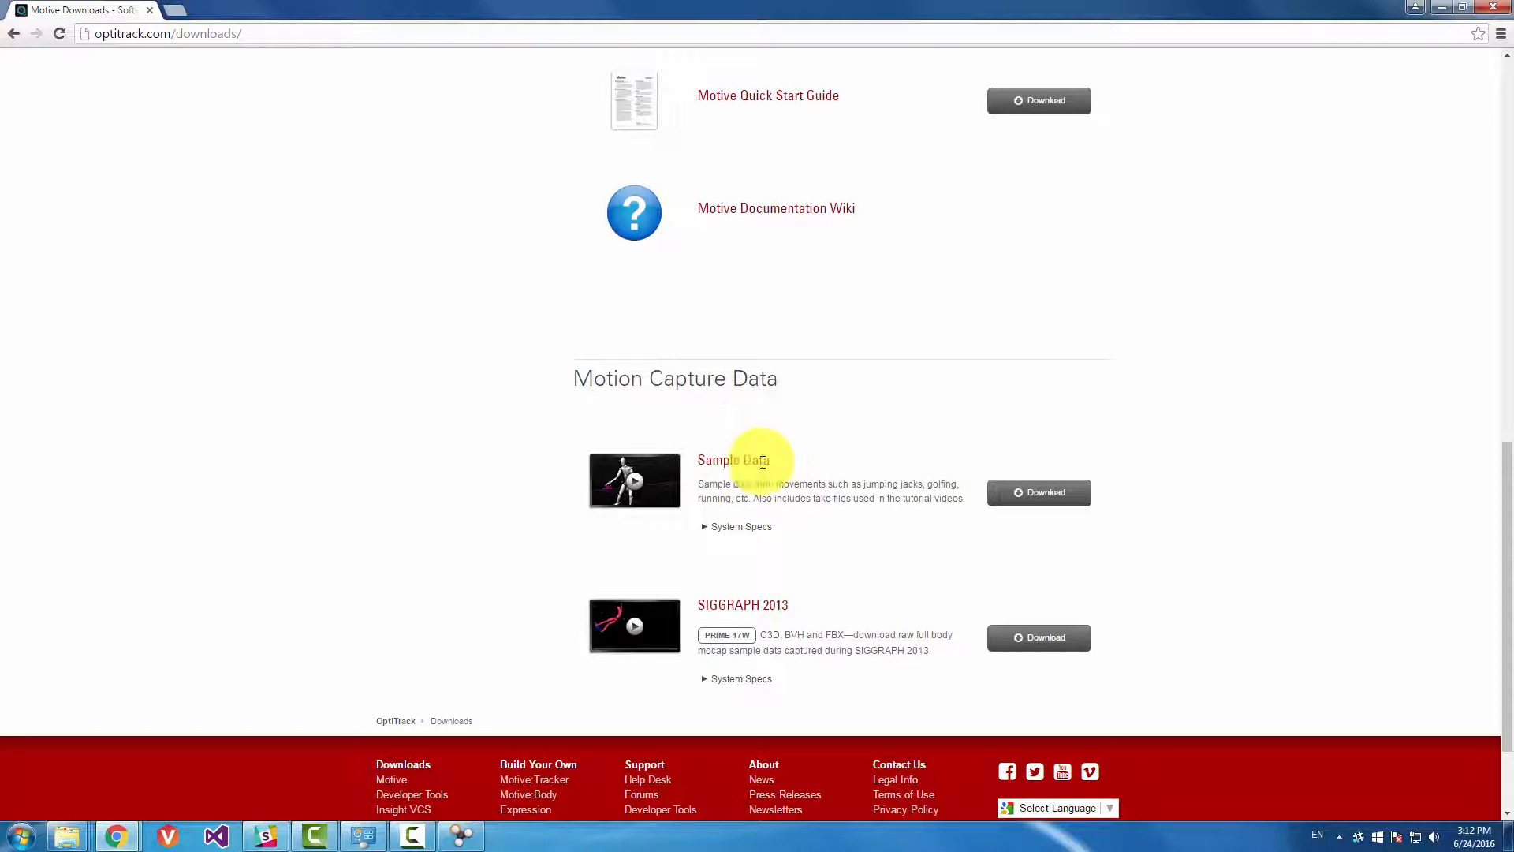
pyautogui.click(1017, 497)
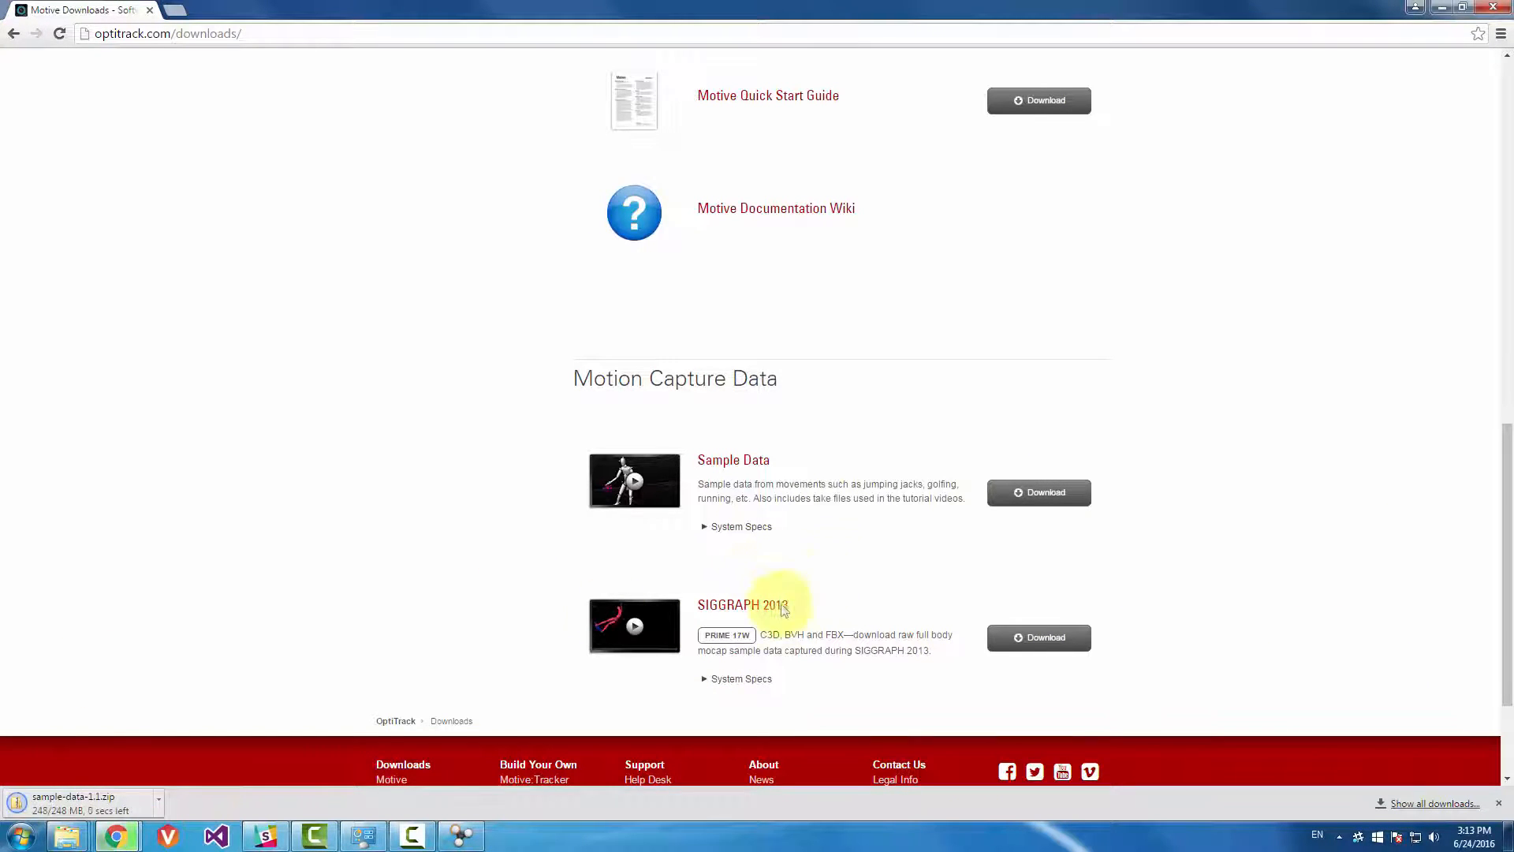
pyautogui.click(159, 798)
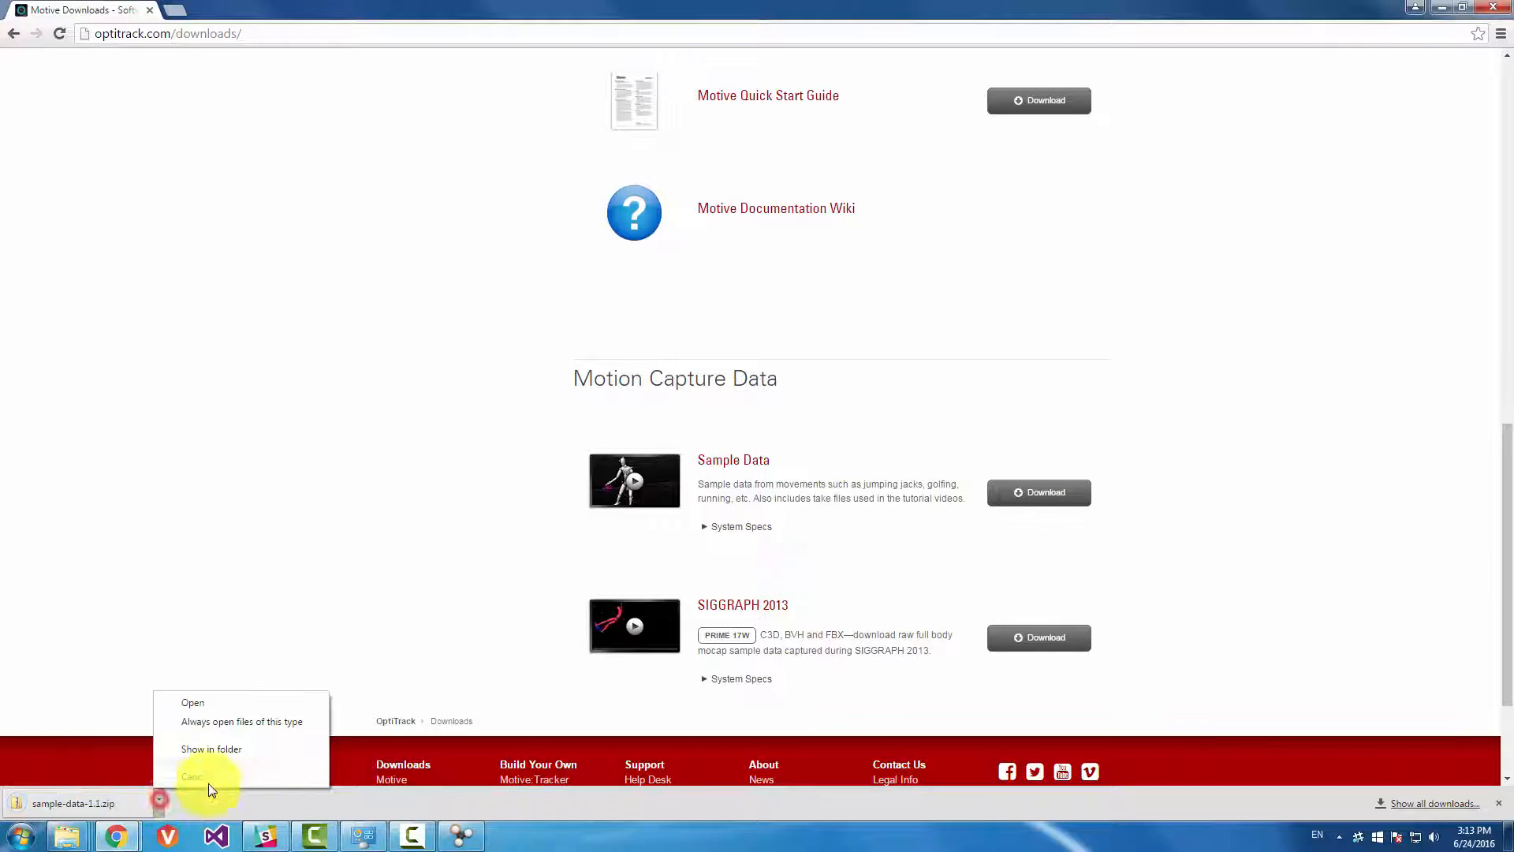
pyautogui.click(213, 749)
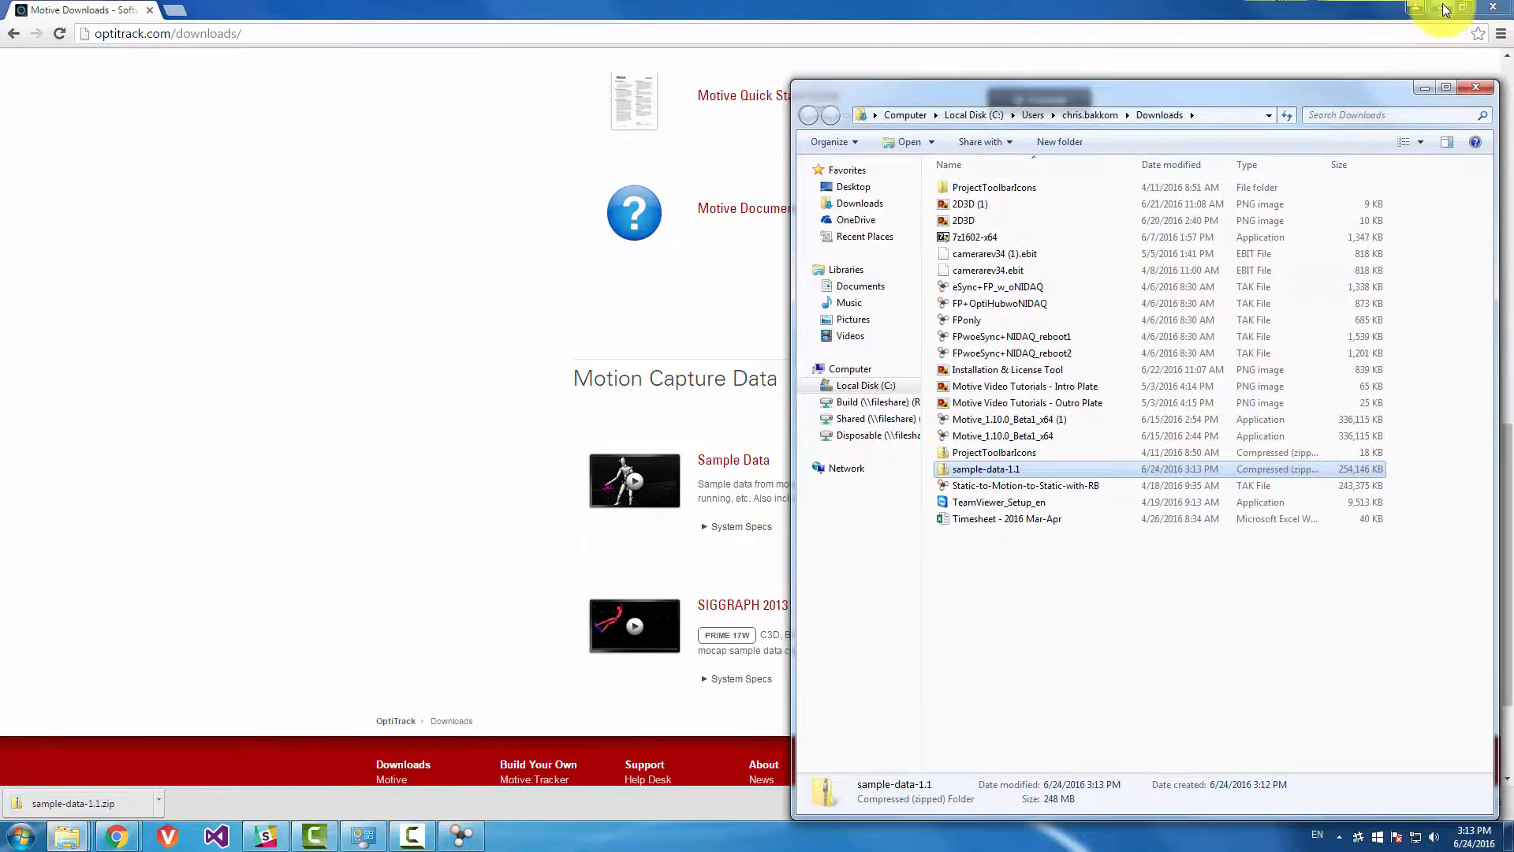
# Minimize the browser, move the sample-data-1.1 archive from Downloads to the desktop, and minimize the Downloads window
pyautogui.click(1443, 6)
pyautogui.click(1317, 64)
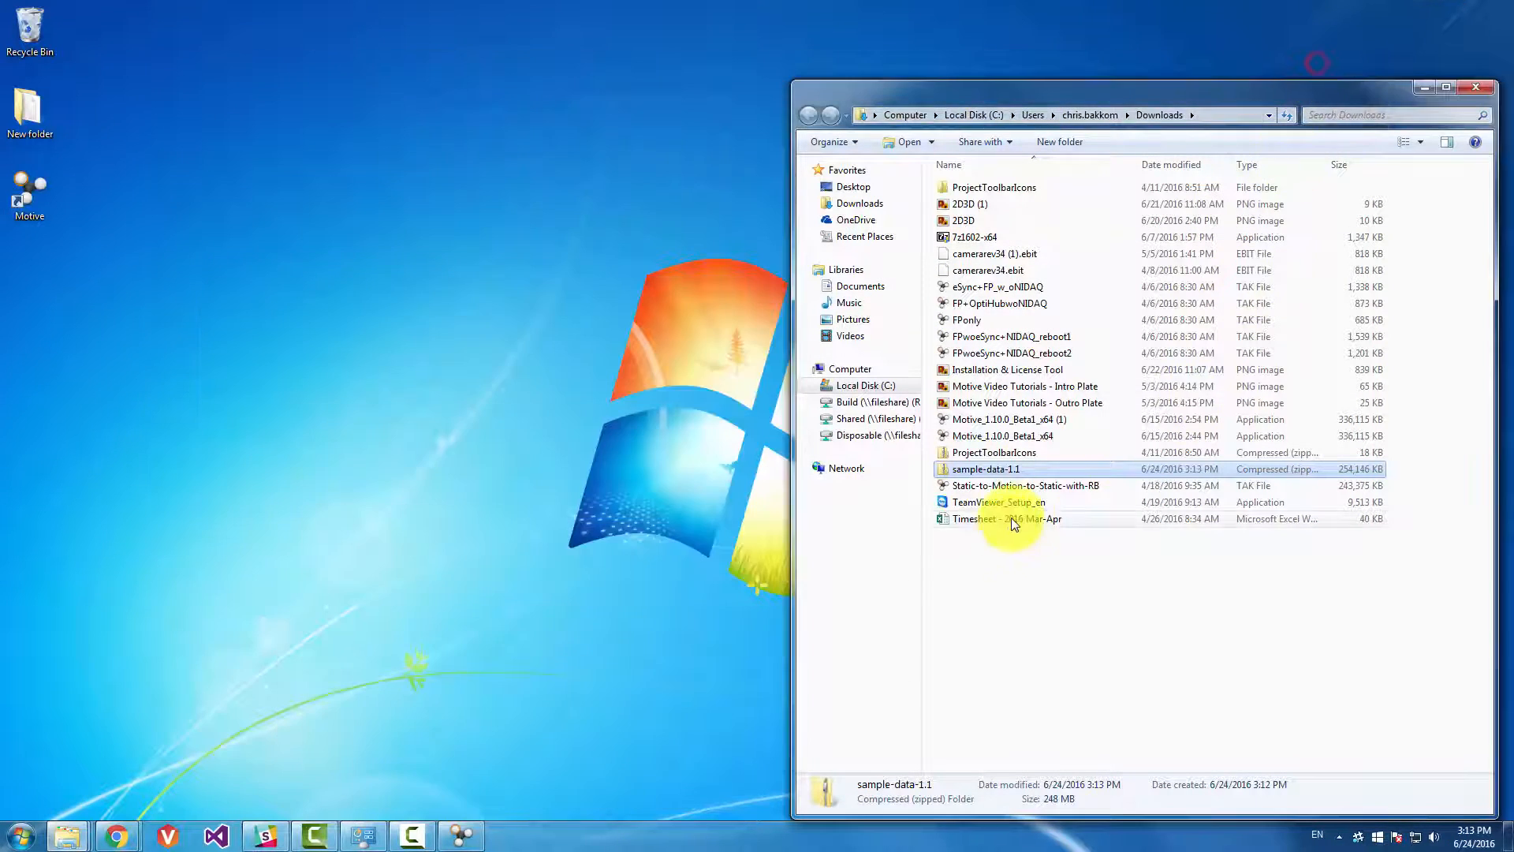
pyautogui.moveTo(1020, 468); pyautogui.dragTo(31, 283)
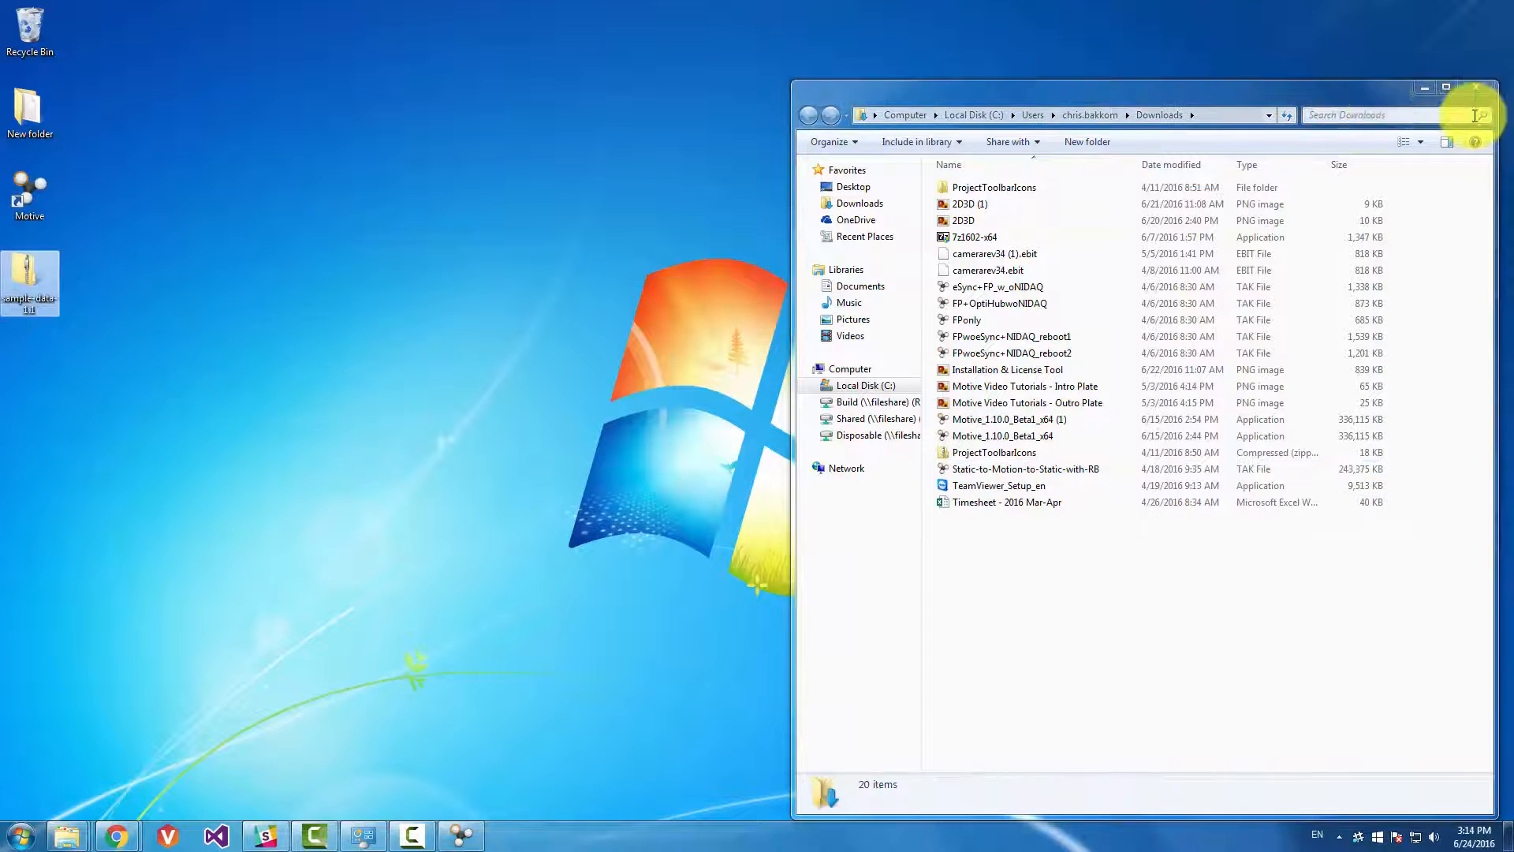
pyautogui.click(1426, 89)
# Extract the sample-data-1.1 archive into a sample-data-1.1 folder on the desktop, showing the extracted files when complete
pyautogui.rightClick(37, 271)
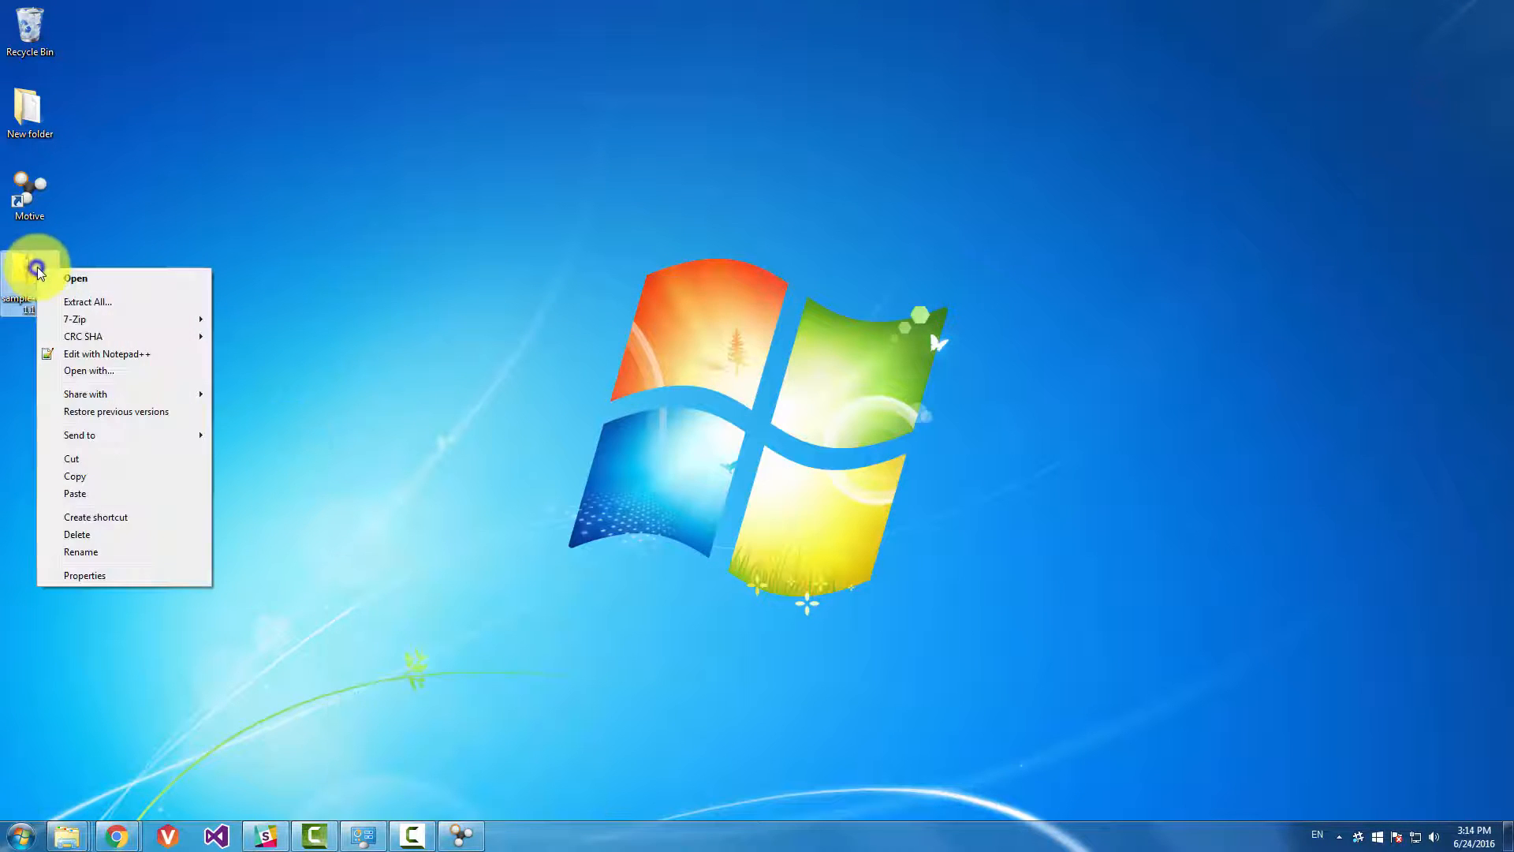
pyautogui.click(135, 302)
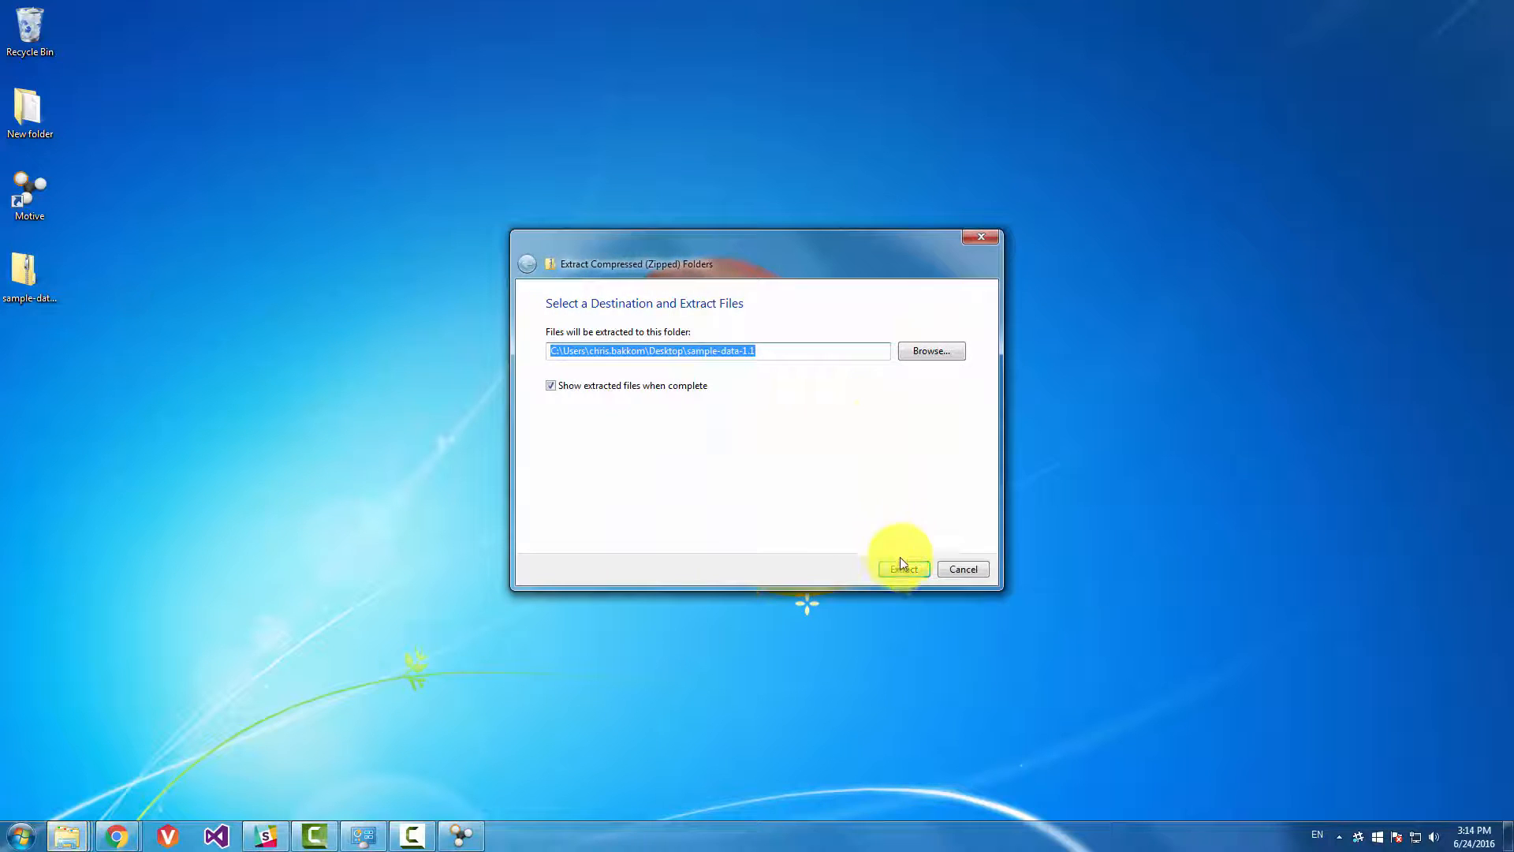
pyautogui.click(899, 567)
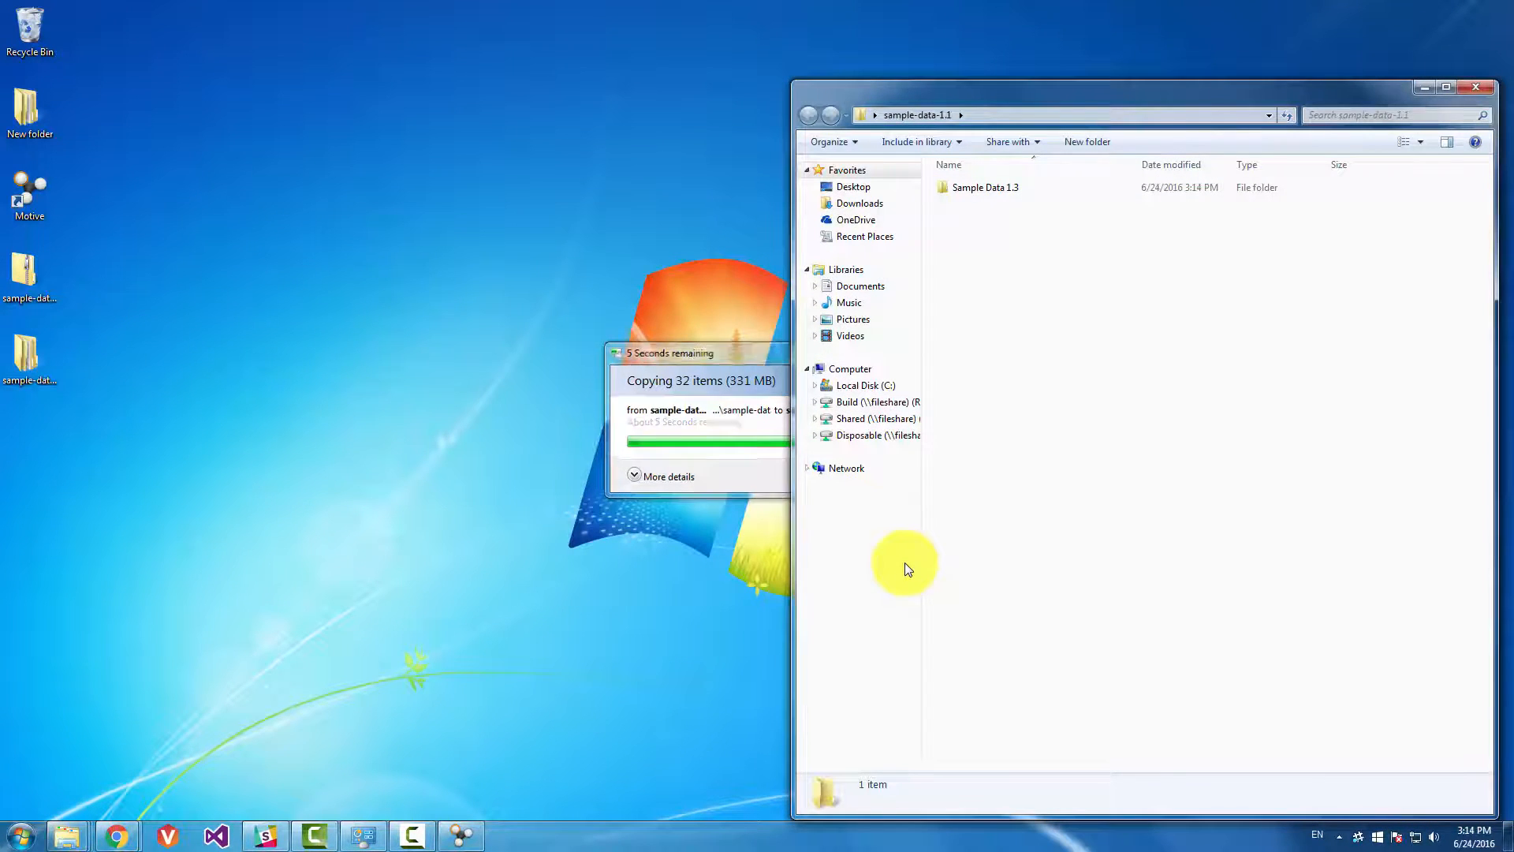
# Move the extracted folder's window to the middle of the desktop and open Sample Data 1.3, then its Common Takes subfolder
pyautogui.moveTo(1019, 104); pyautogui.dragTo(629, 64)
pyautogui.doubleClick(604, 150)
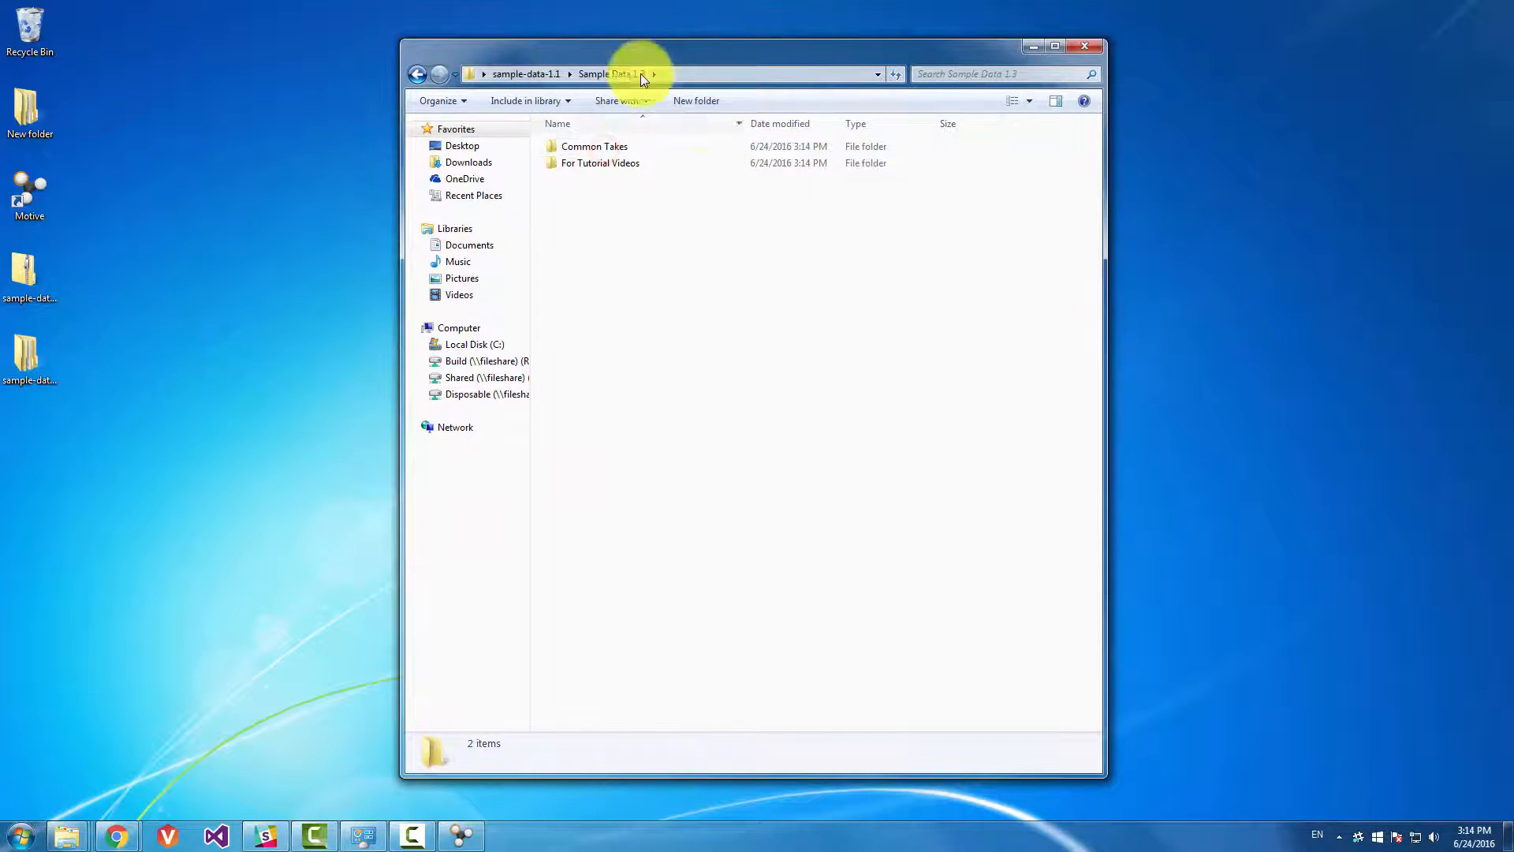
pyautogui.click(416, 76)
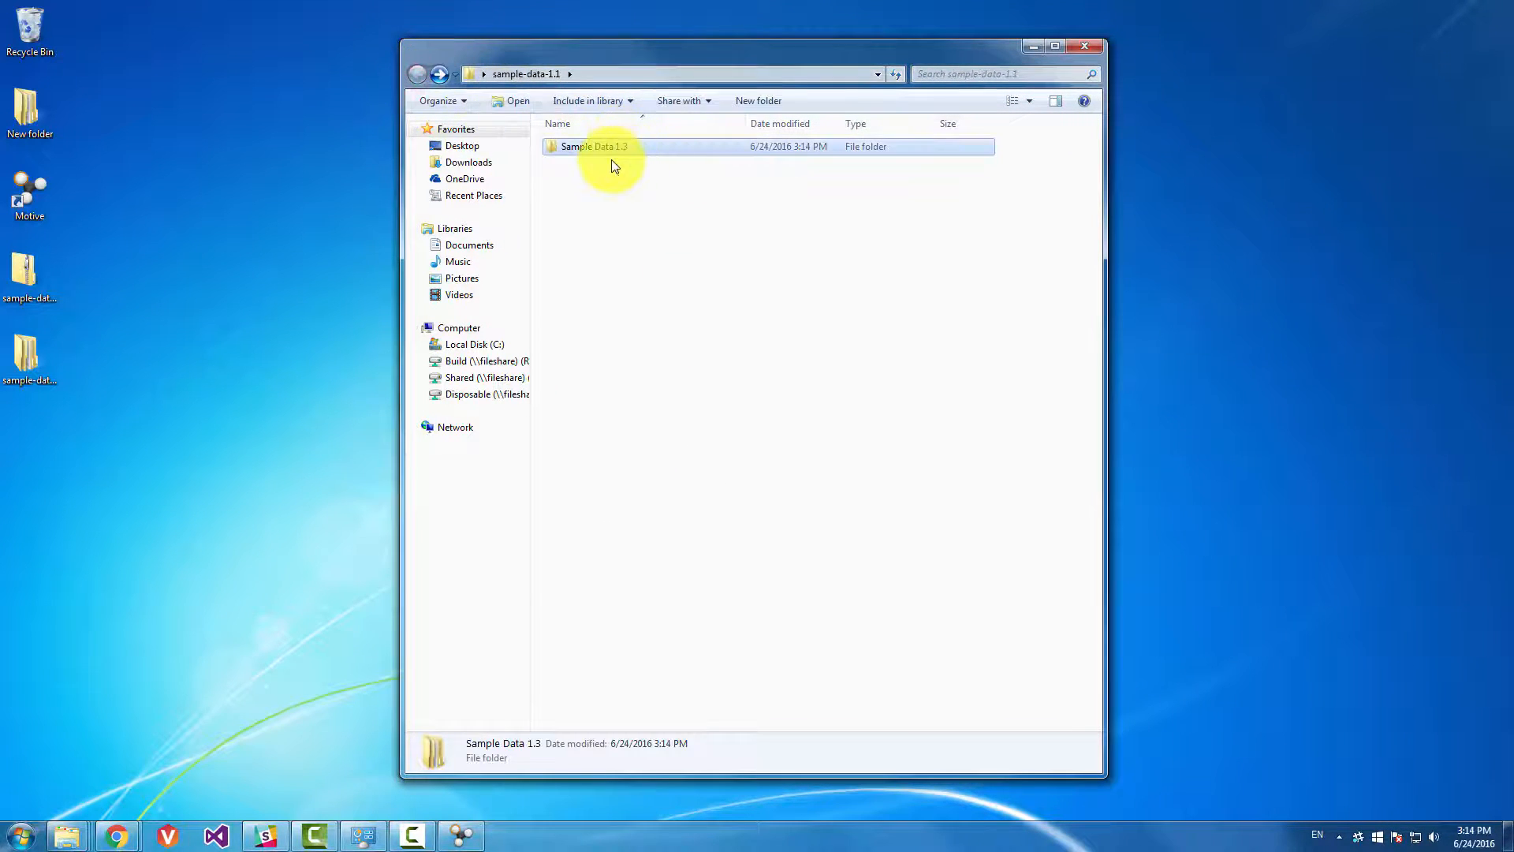
pyautogui.click(616, 150)
pyautogui.click(651, 168)
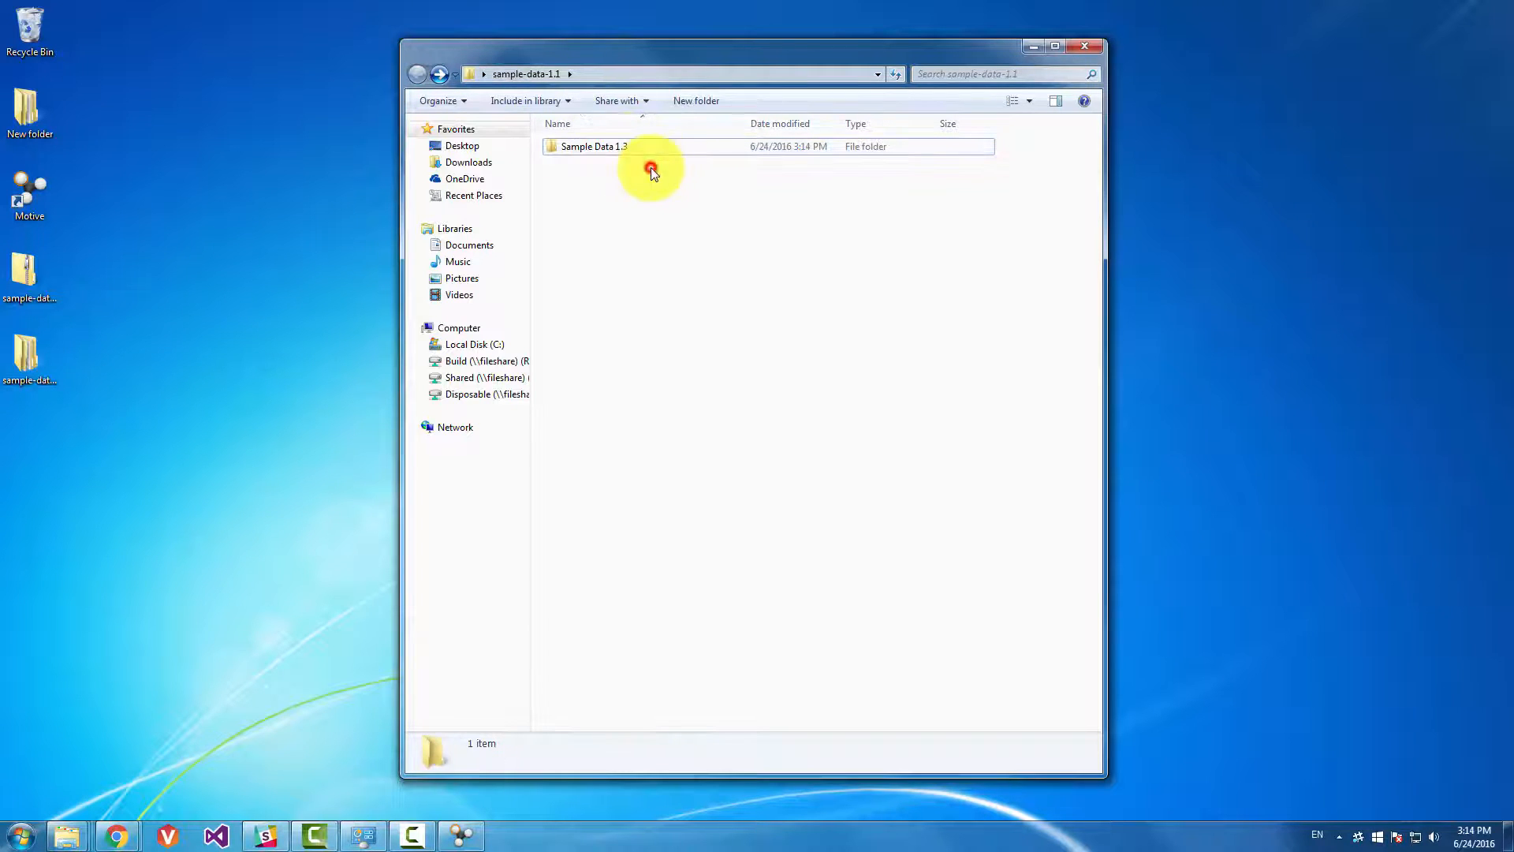
pyautogui.click(593, 150)
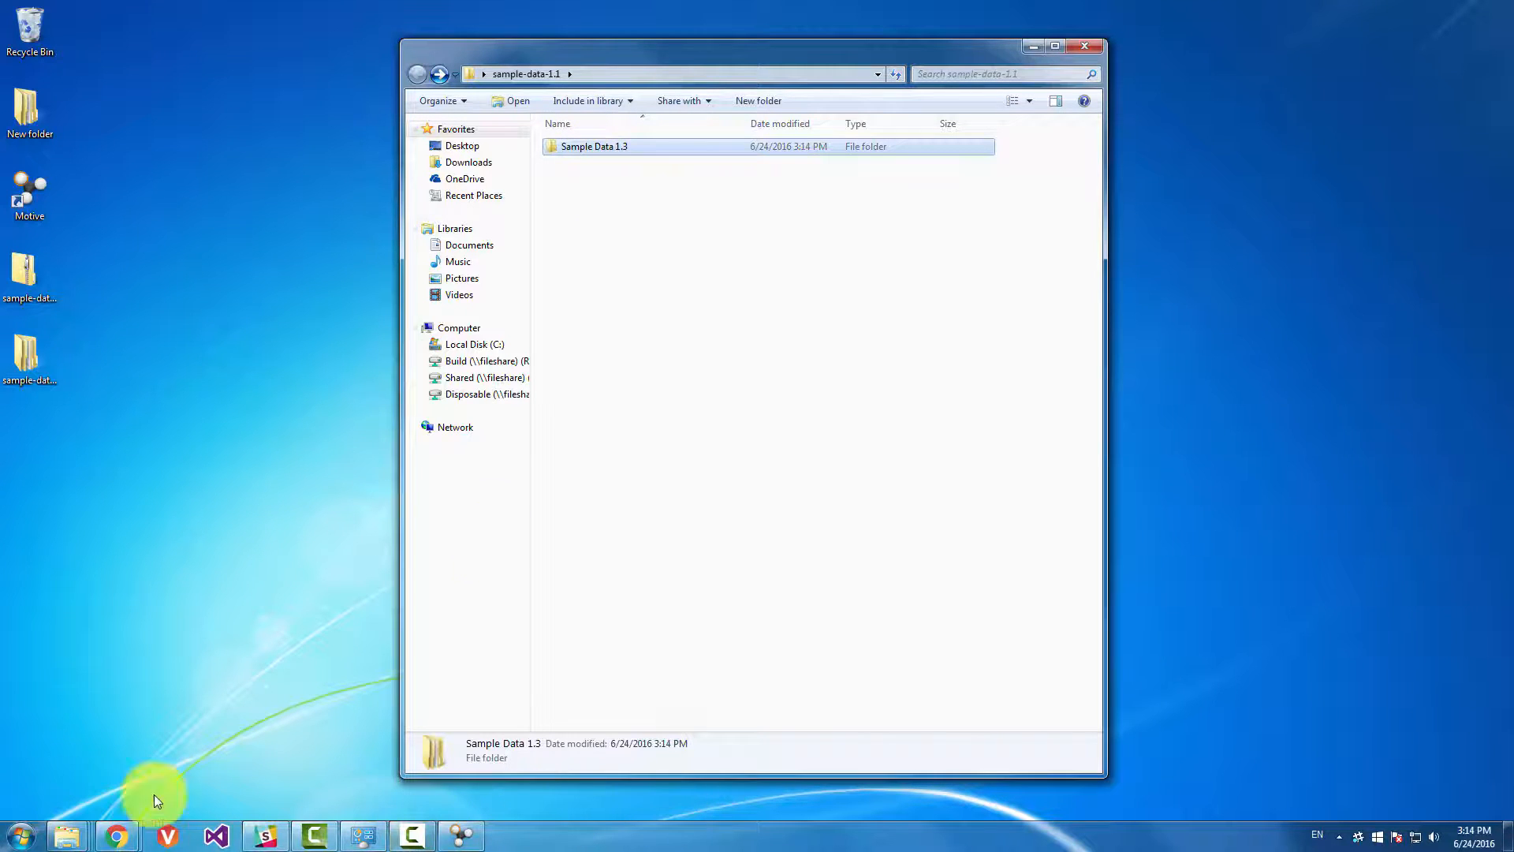
pyautogui.doubleClick(620, 150)
pyautogui.click(636, 147)
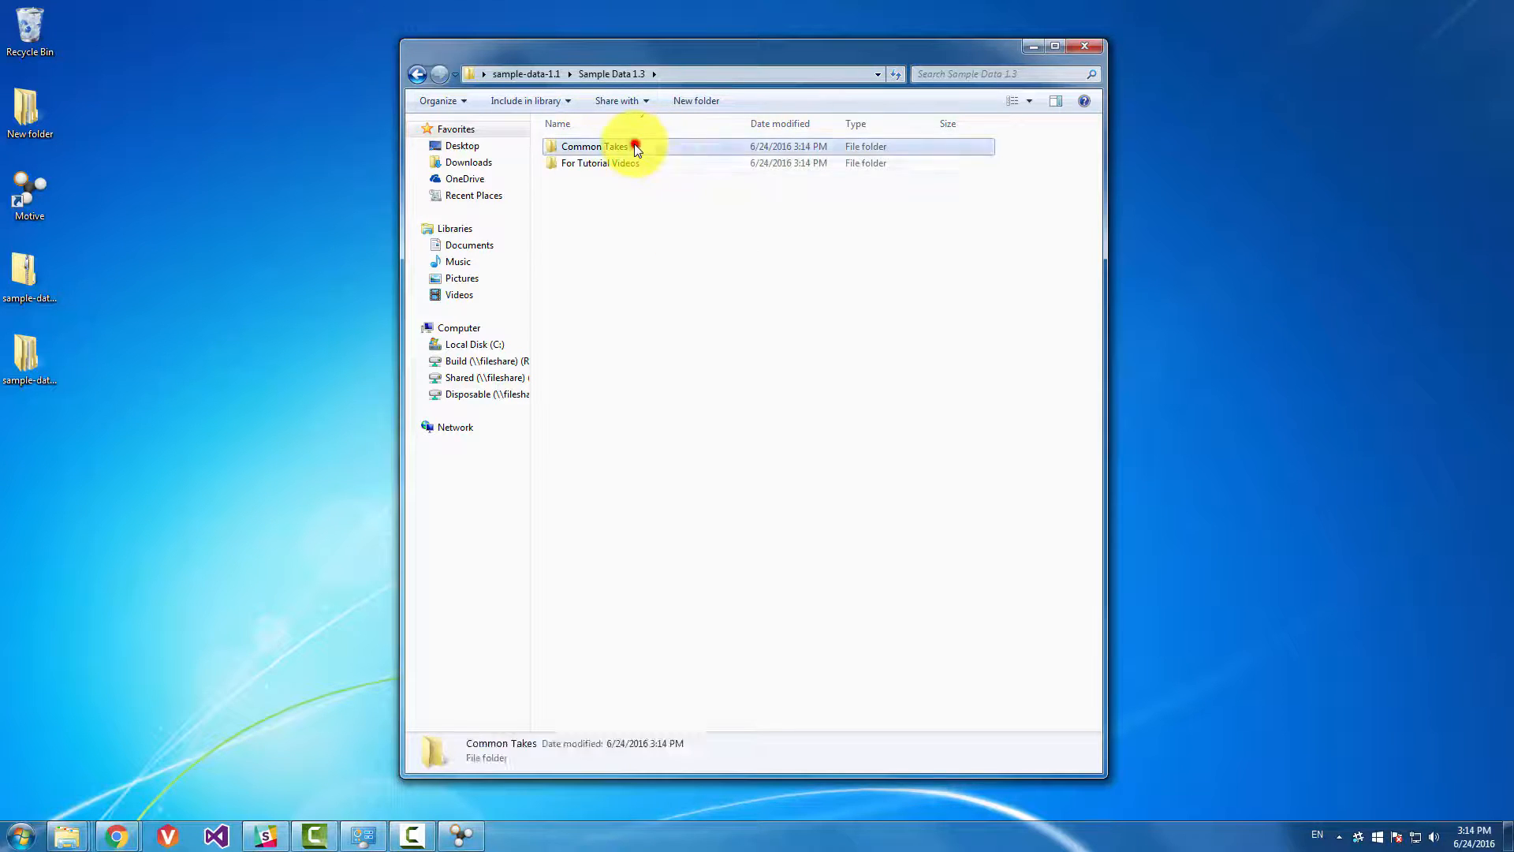
pyautogui.doubleClick(635, 148)
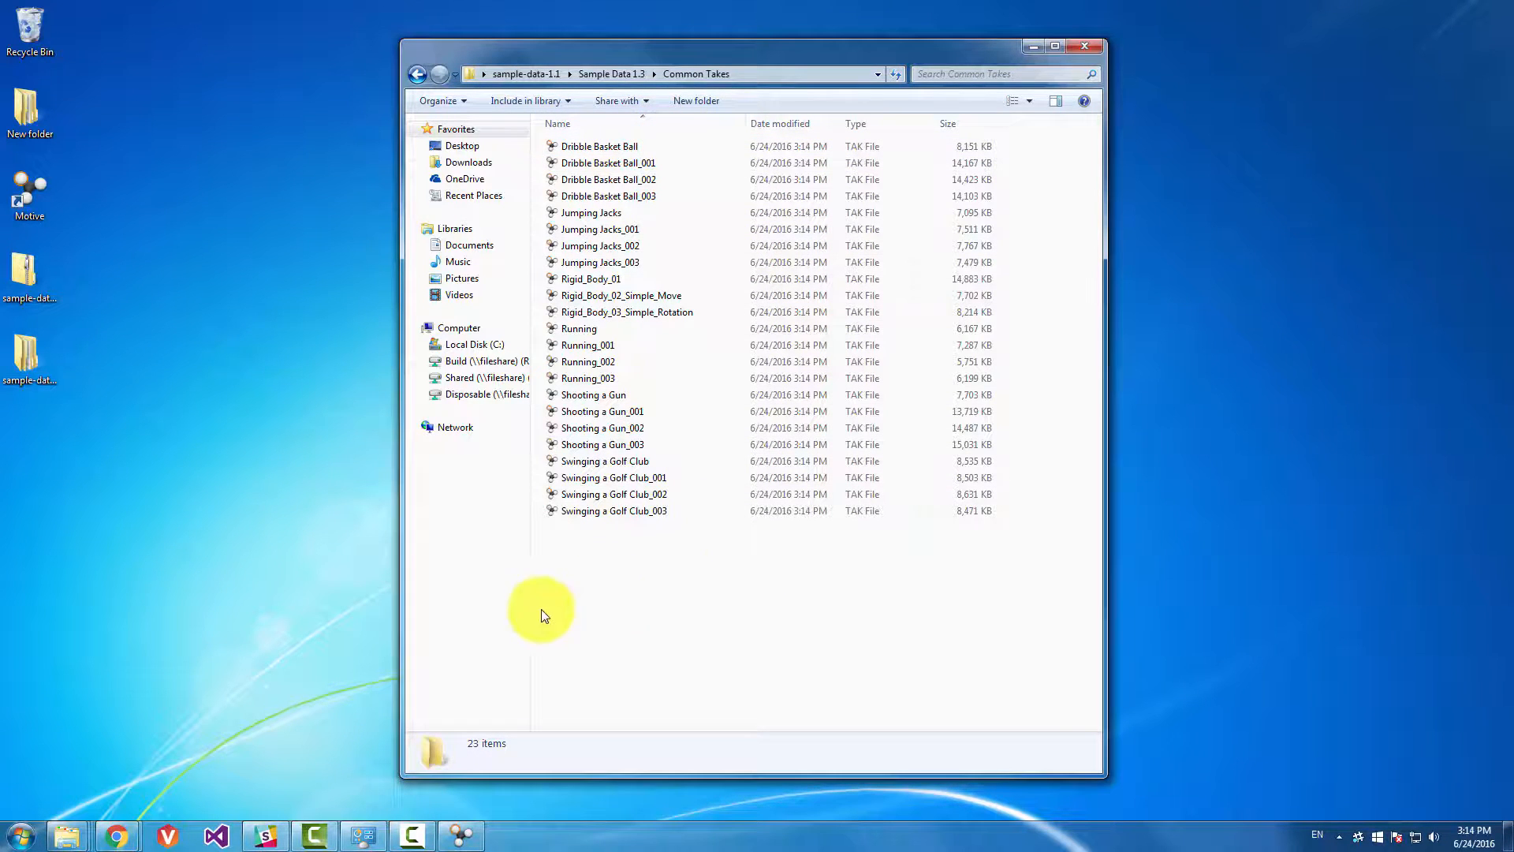
# Examine the TAK files in Common Takes, including the rigid body, basketball and golf club recordings
pyautogui.moveTo(602, 584); pyautogui.dragTo(648, 551)
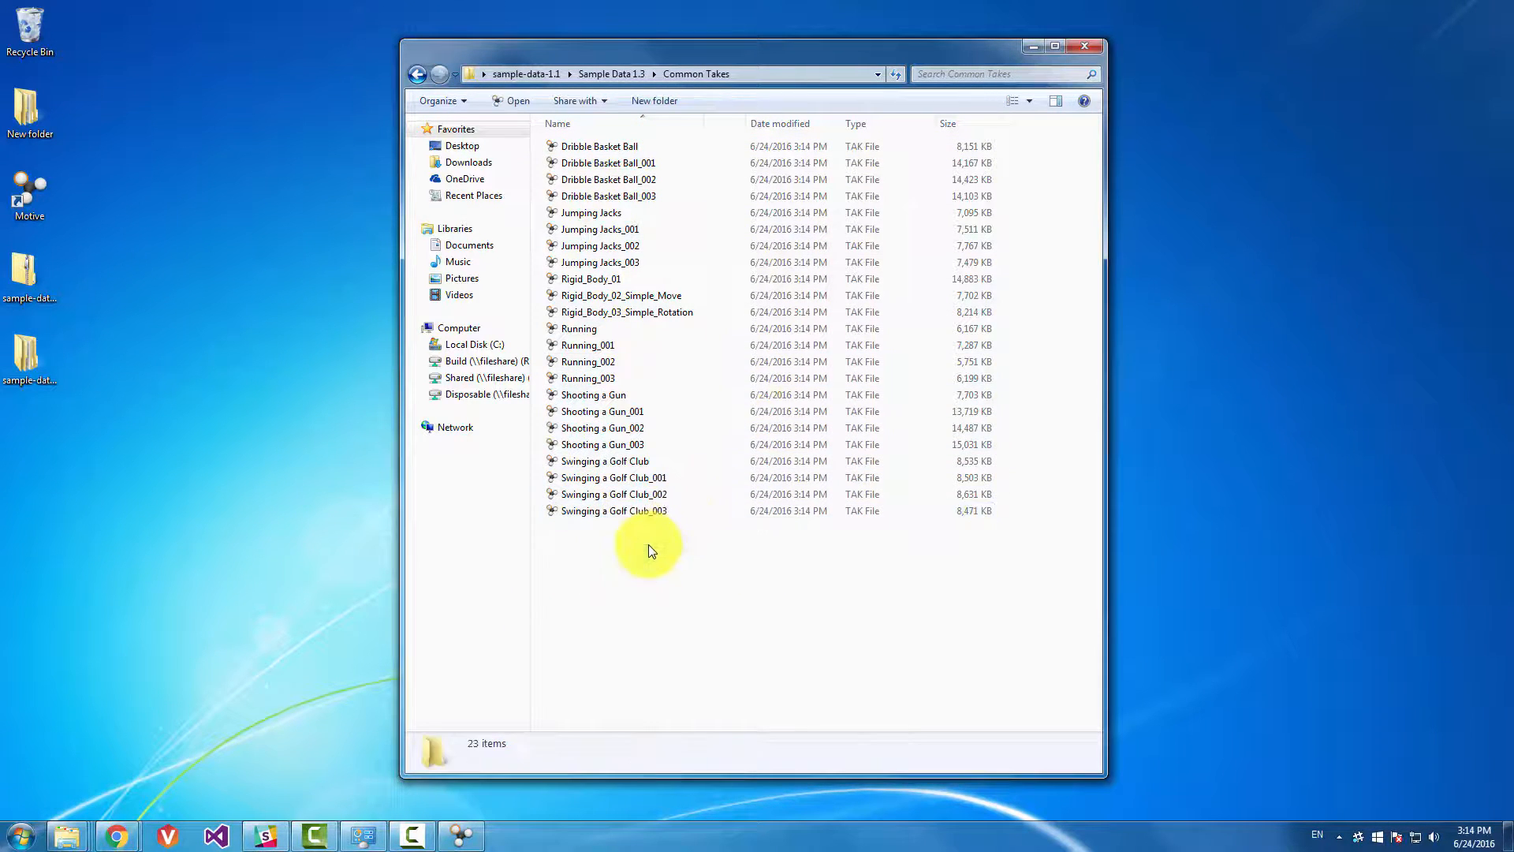
pyautogui.click(660, 311)
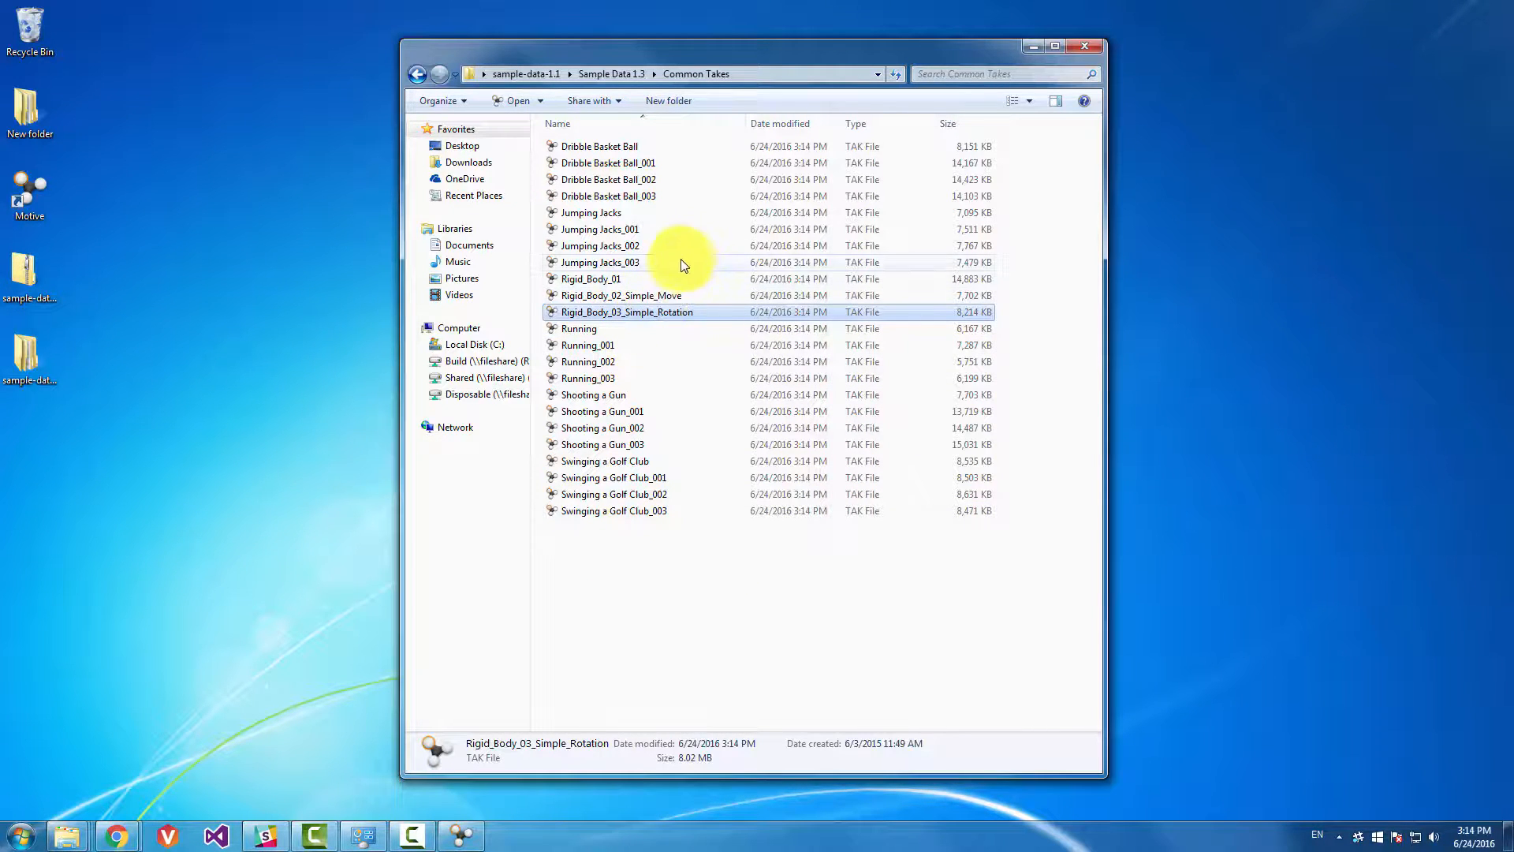
pyautogui.click(674, 178)
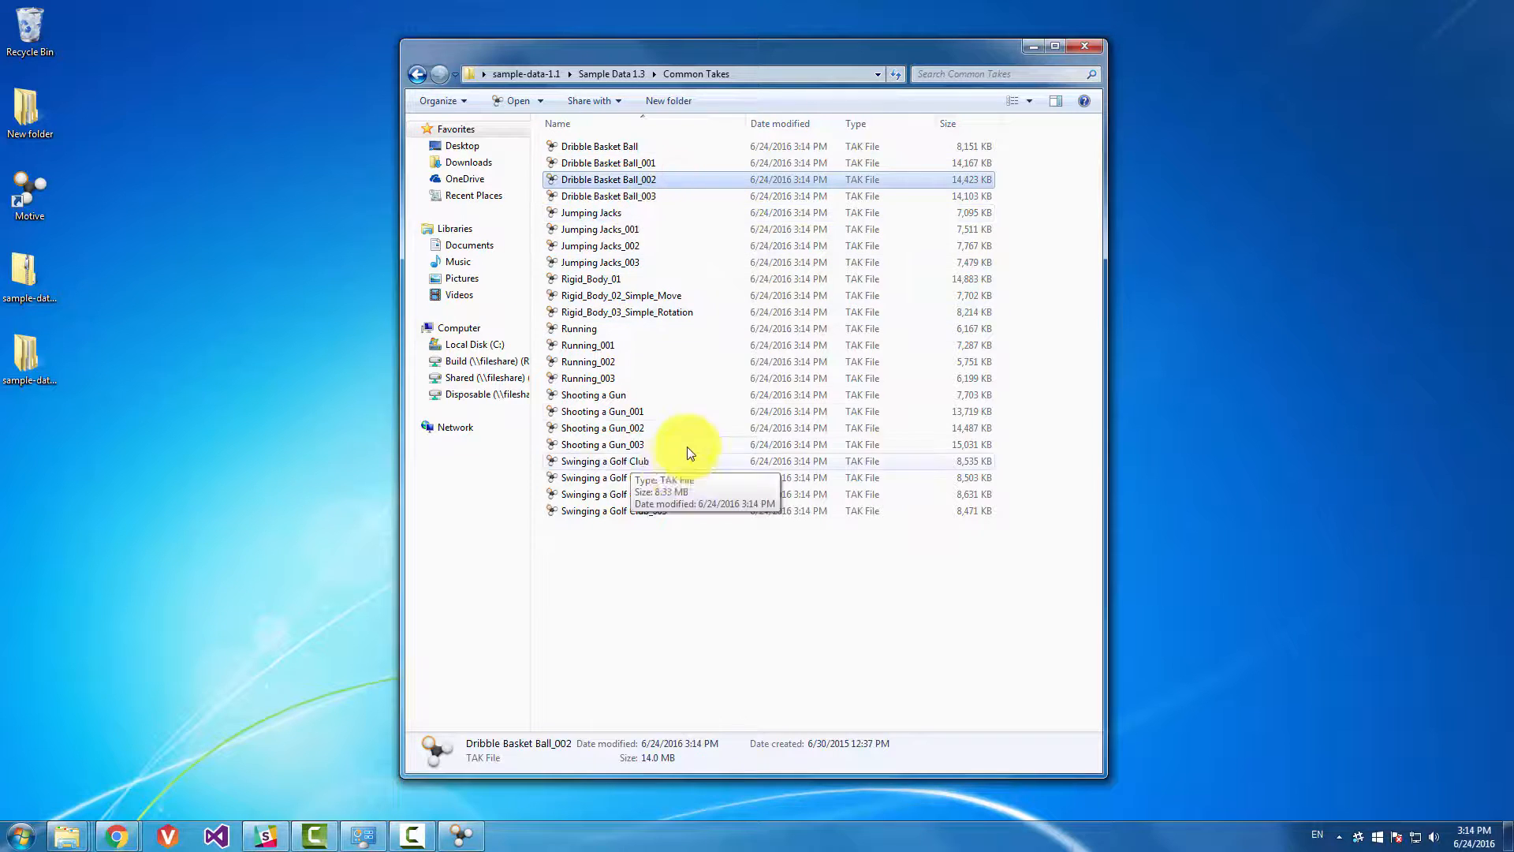
pyautogui.click(655, 460)
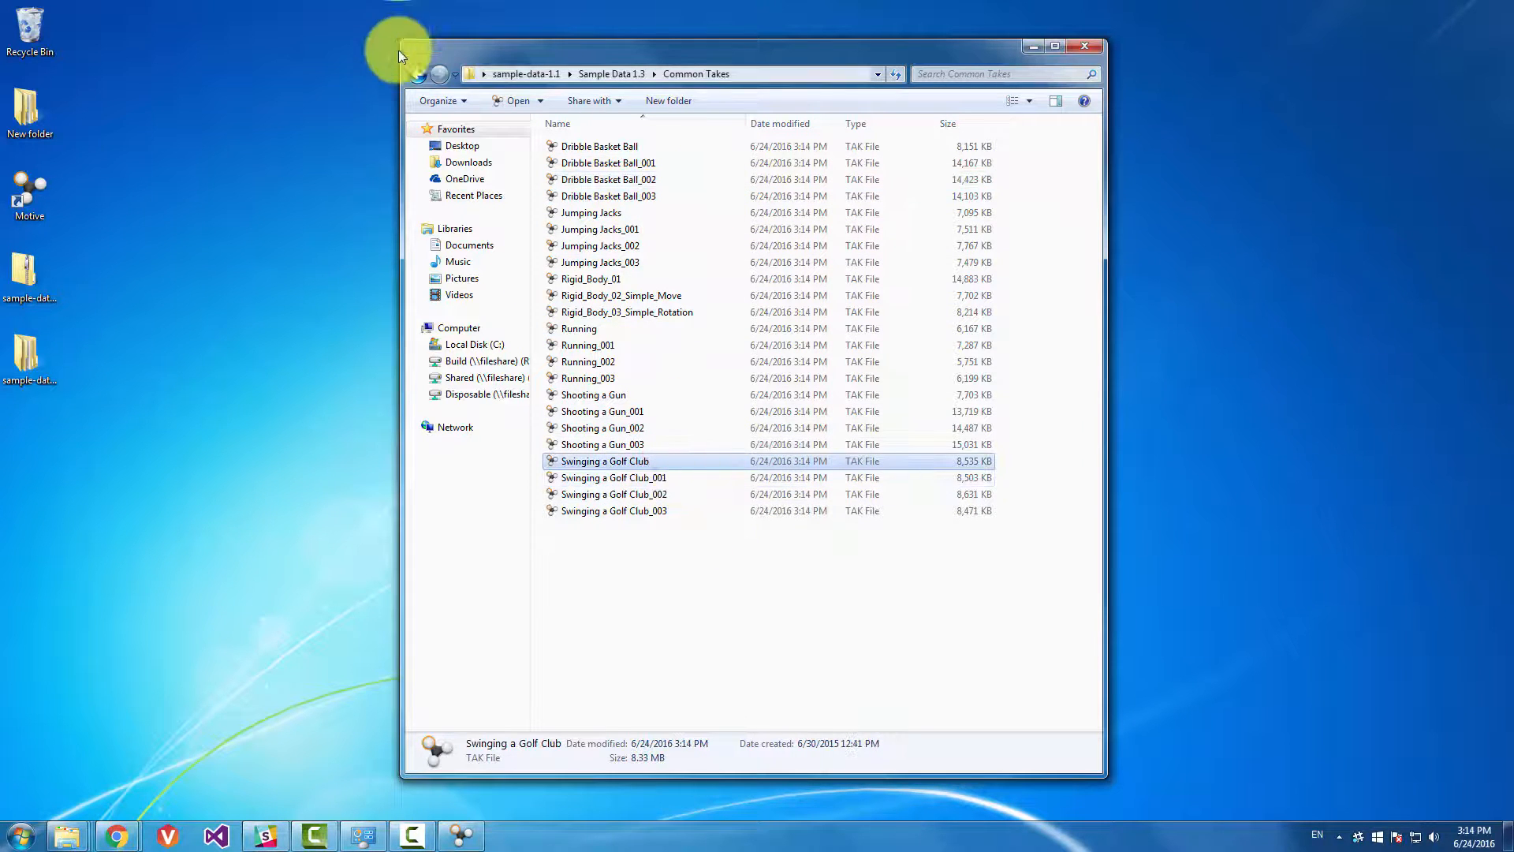
# Go back to Sample Data 1.3 and view the take files in the Samples subfolder of For Tutorial Videos
pyautogui.click(415, 74)
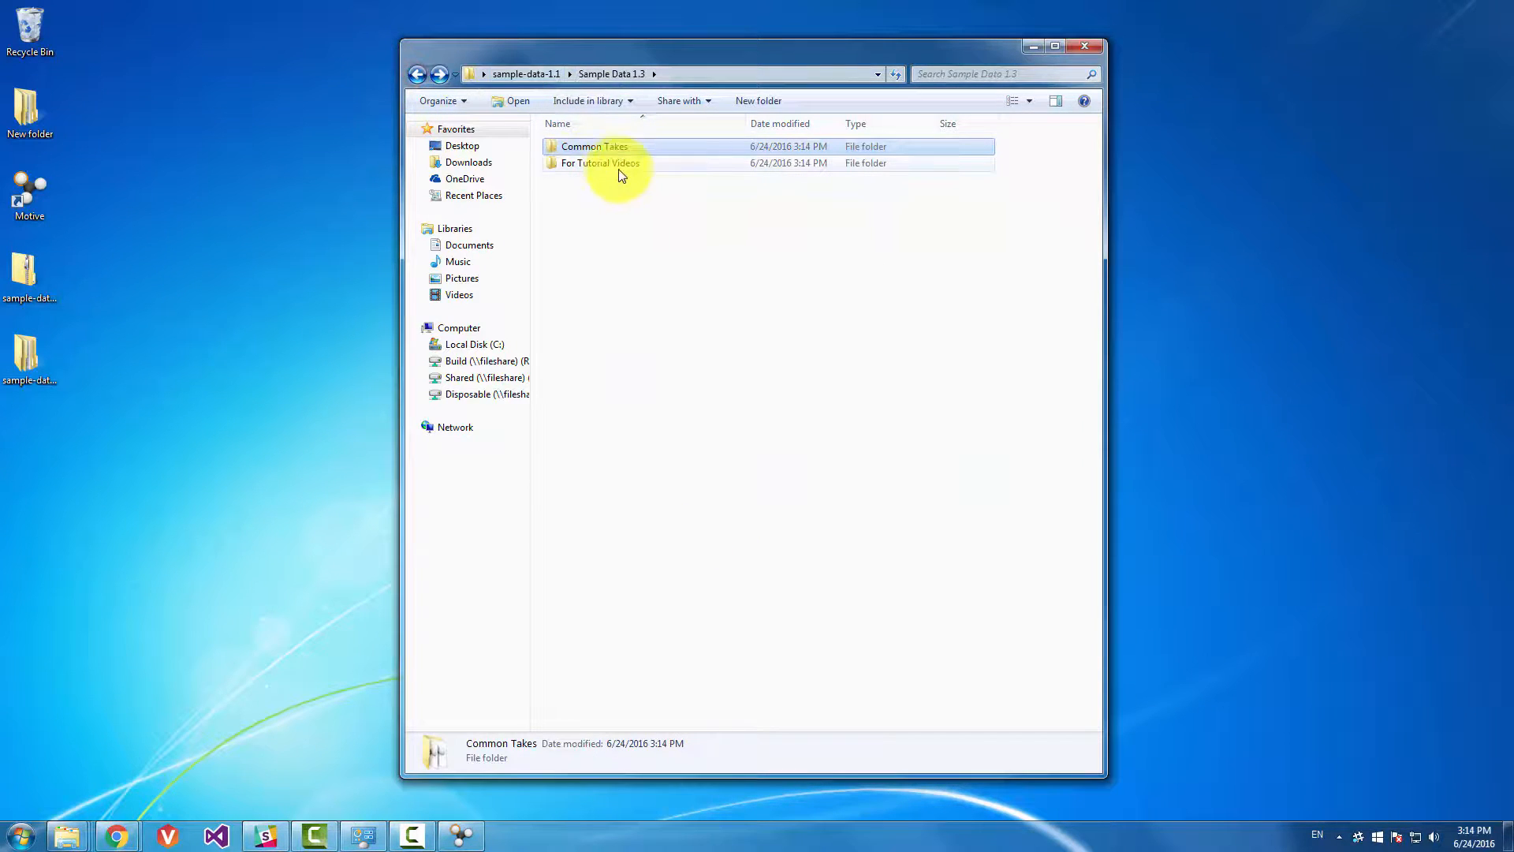
pyautogui.doubleClick(594, 163)
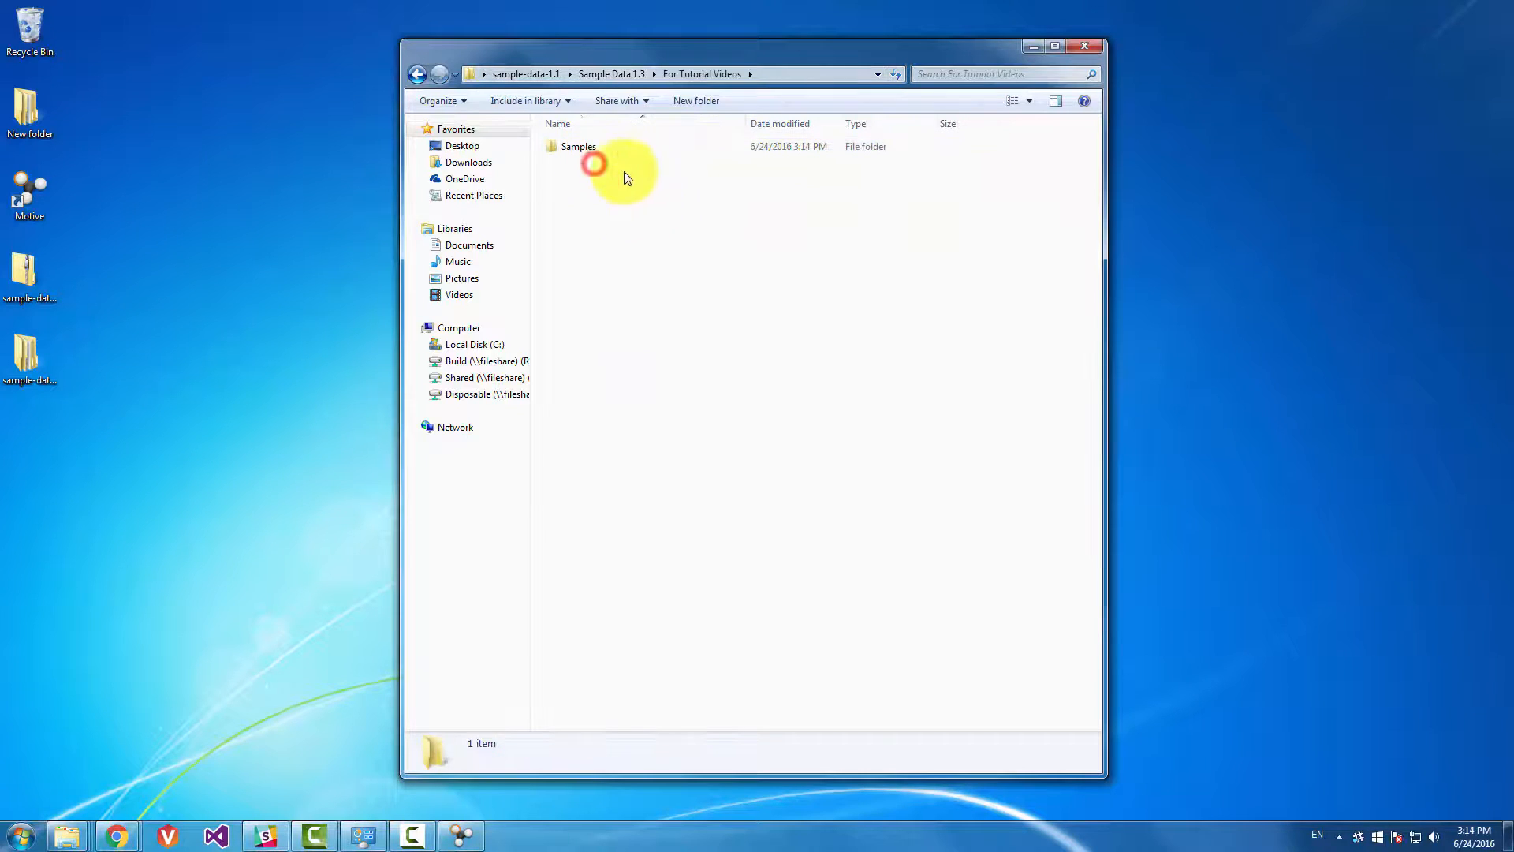
pyautogui.click(616, 153)
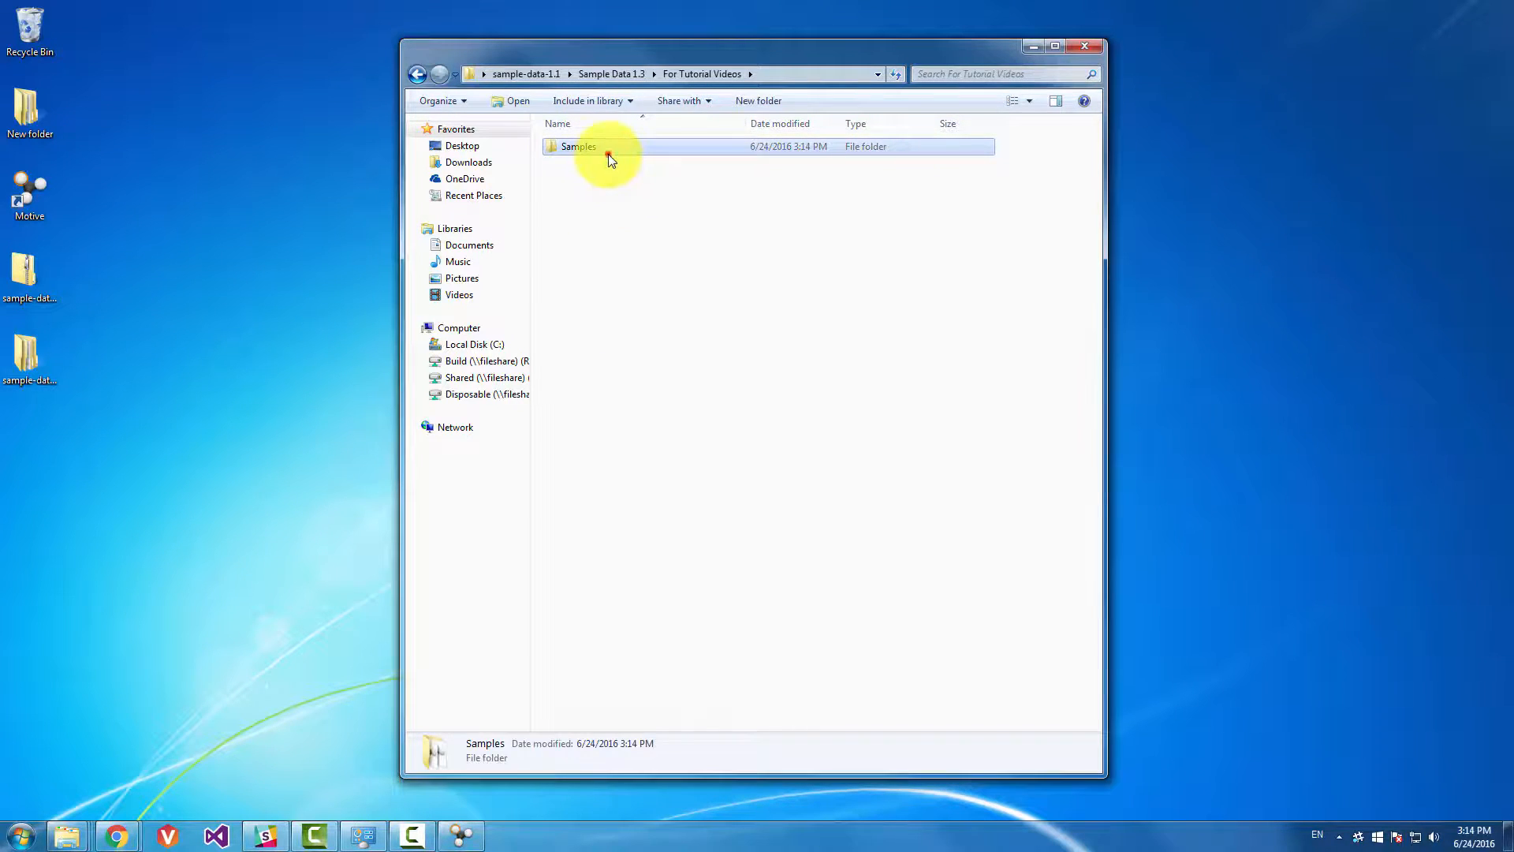
pyautogui.doubleClick(608, 157)
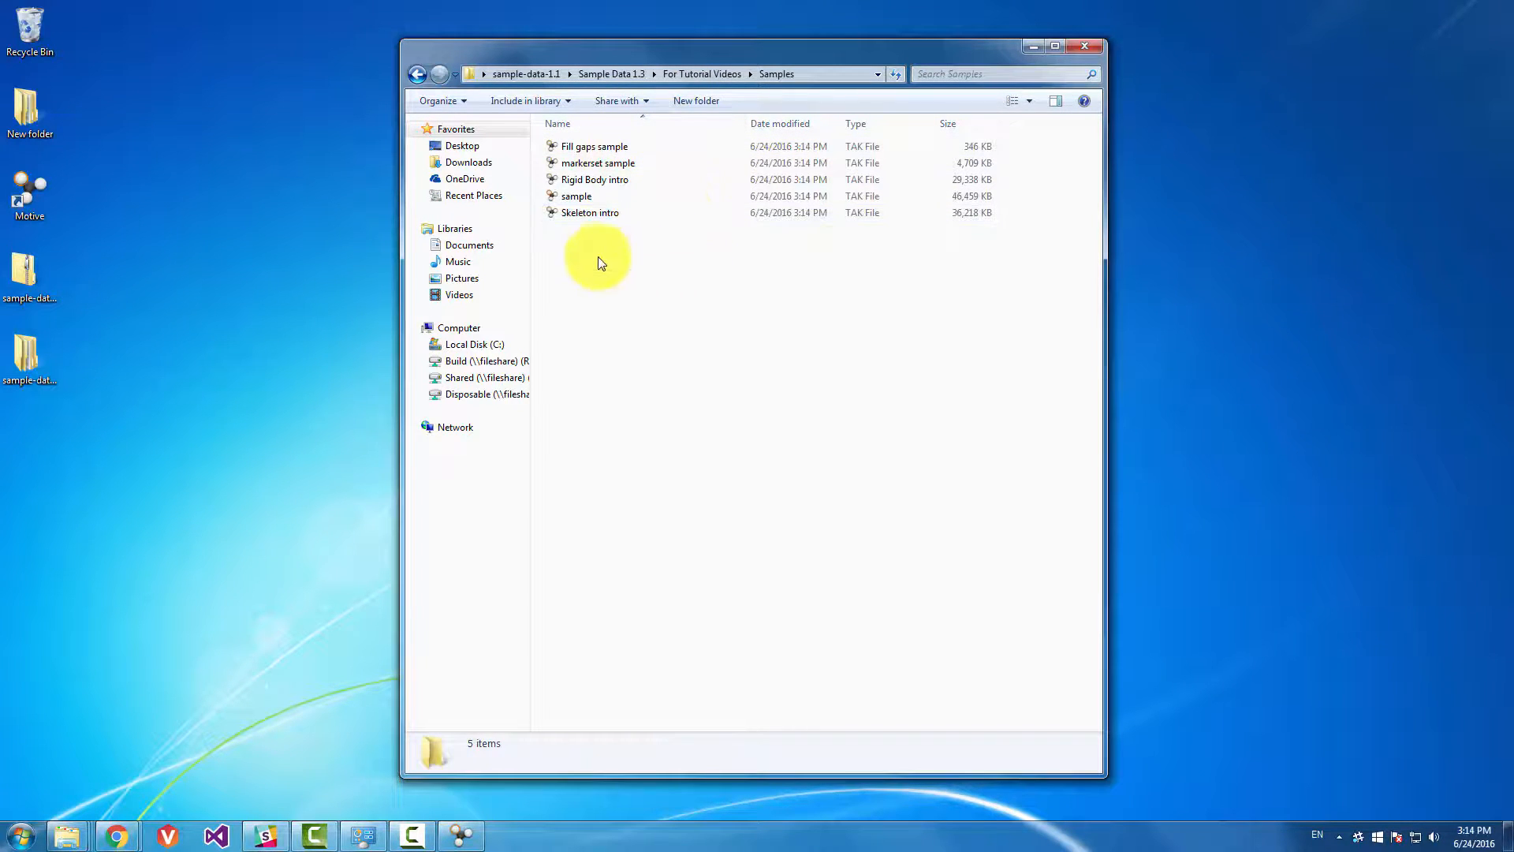
pyautogui.moveTo(585, 247); pyautogui.dragTo(653, 130)
pyautogui.click(676, 271)
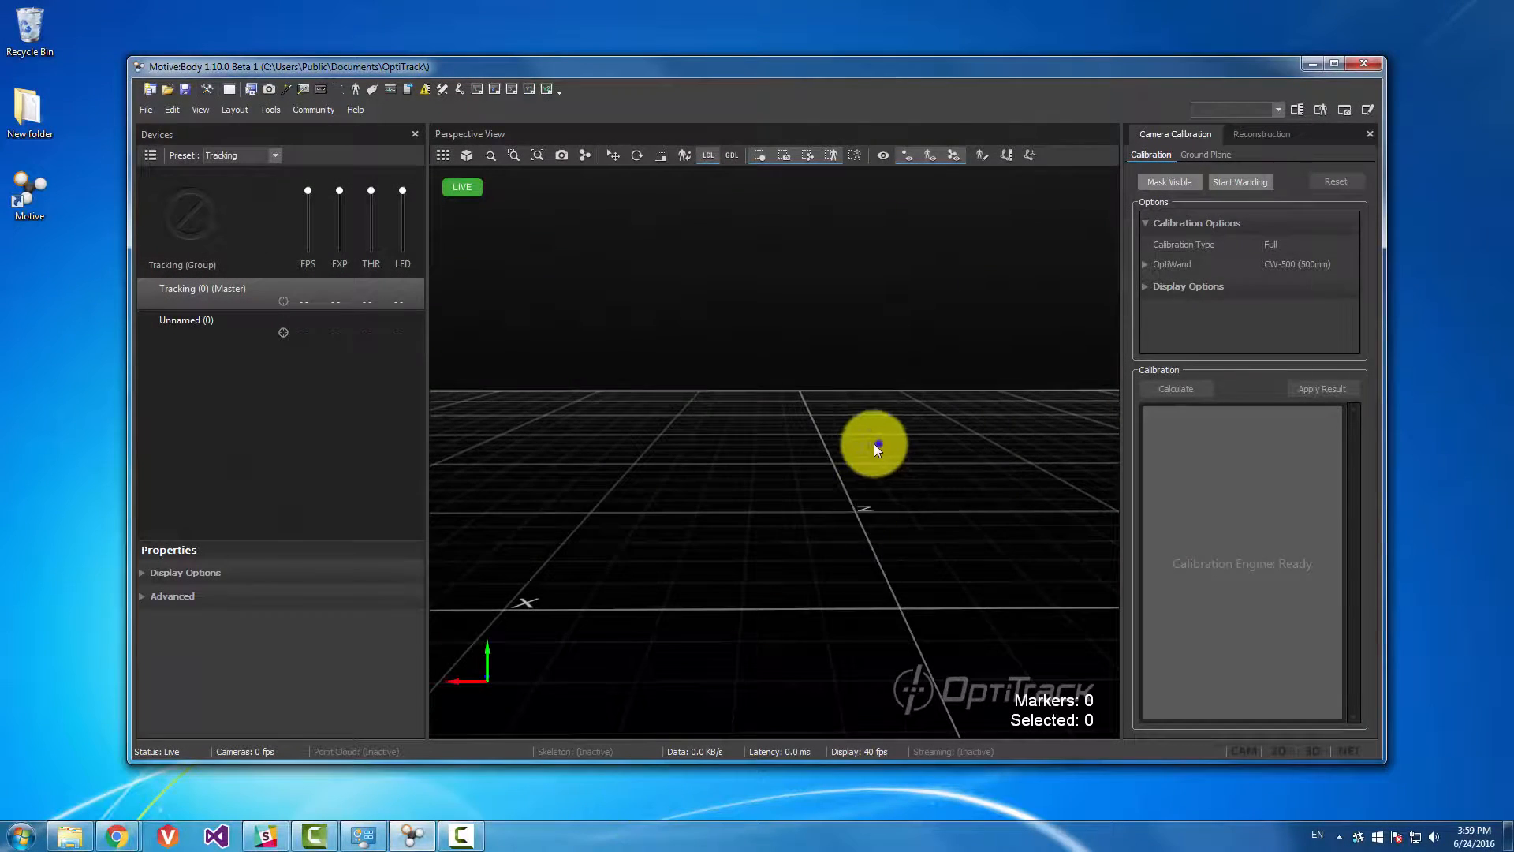
pyautogui.moveTo(877, 447); pyautogui.dragTo(808, 430, button='right')
pyautogui.moveTo(903, 498); pyautogui.dragTo(705, 447, button='right')
pyautogui.moveTo(855, 461)
pyautogui.mouseDown(button='right')
pyautogui.moveTo(744, 428)
pyautogui.moveTo(865, 439)
pyautogui.moveTo(857, 456)
pyautogui.mouseUp(button='right')
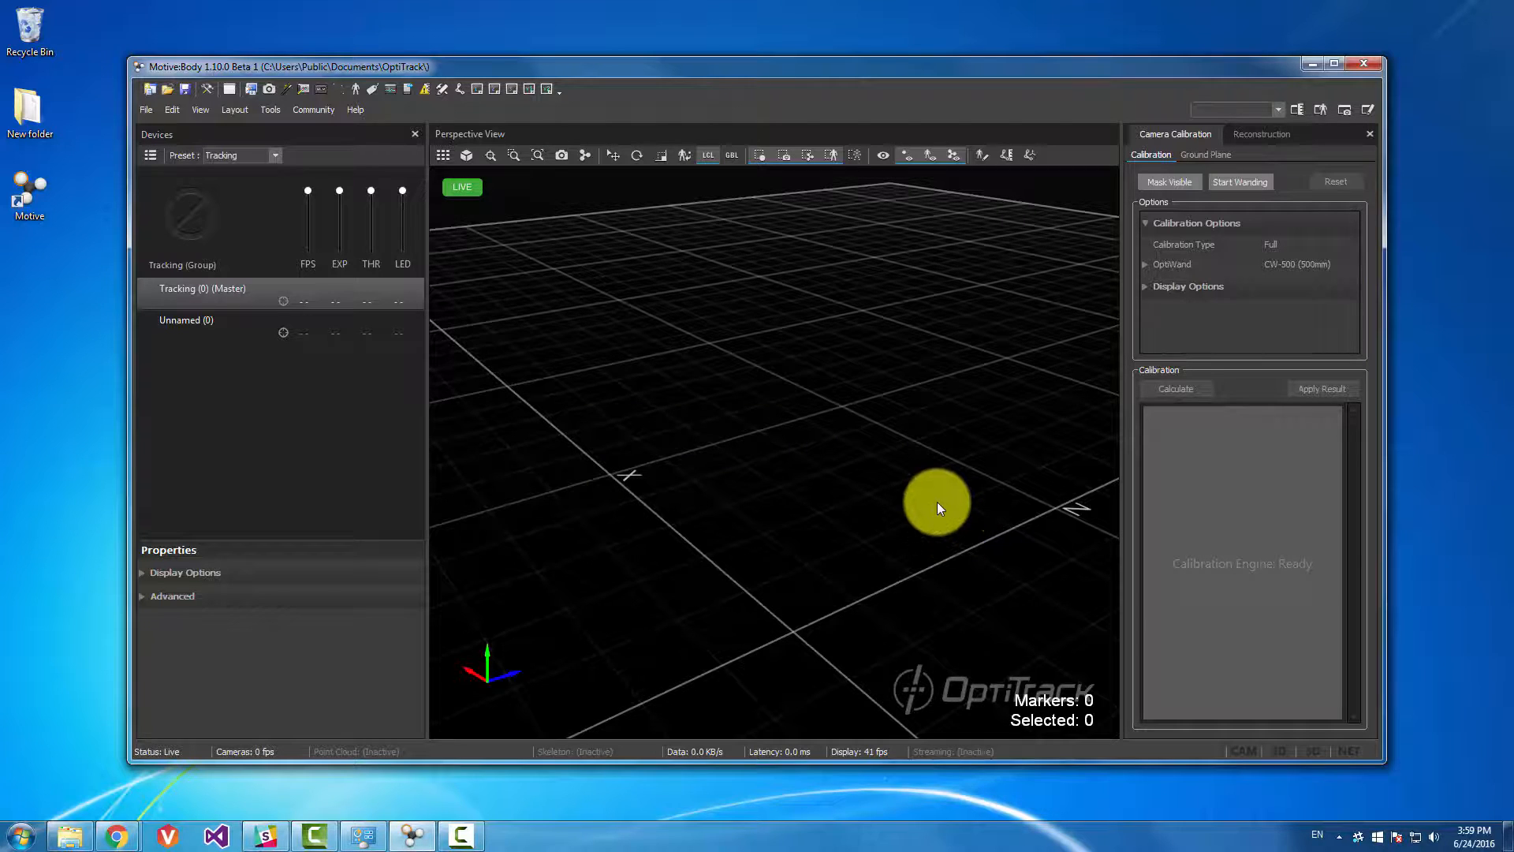
pyautogui.moveTo(834, 527); pyautogui.dragTo(829, 523, button='right')
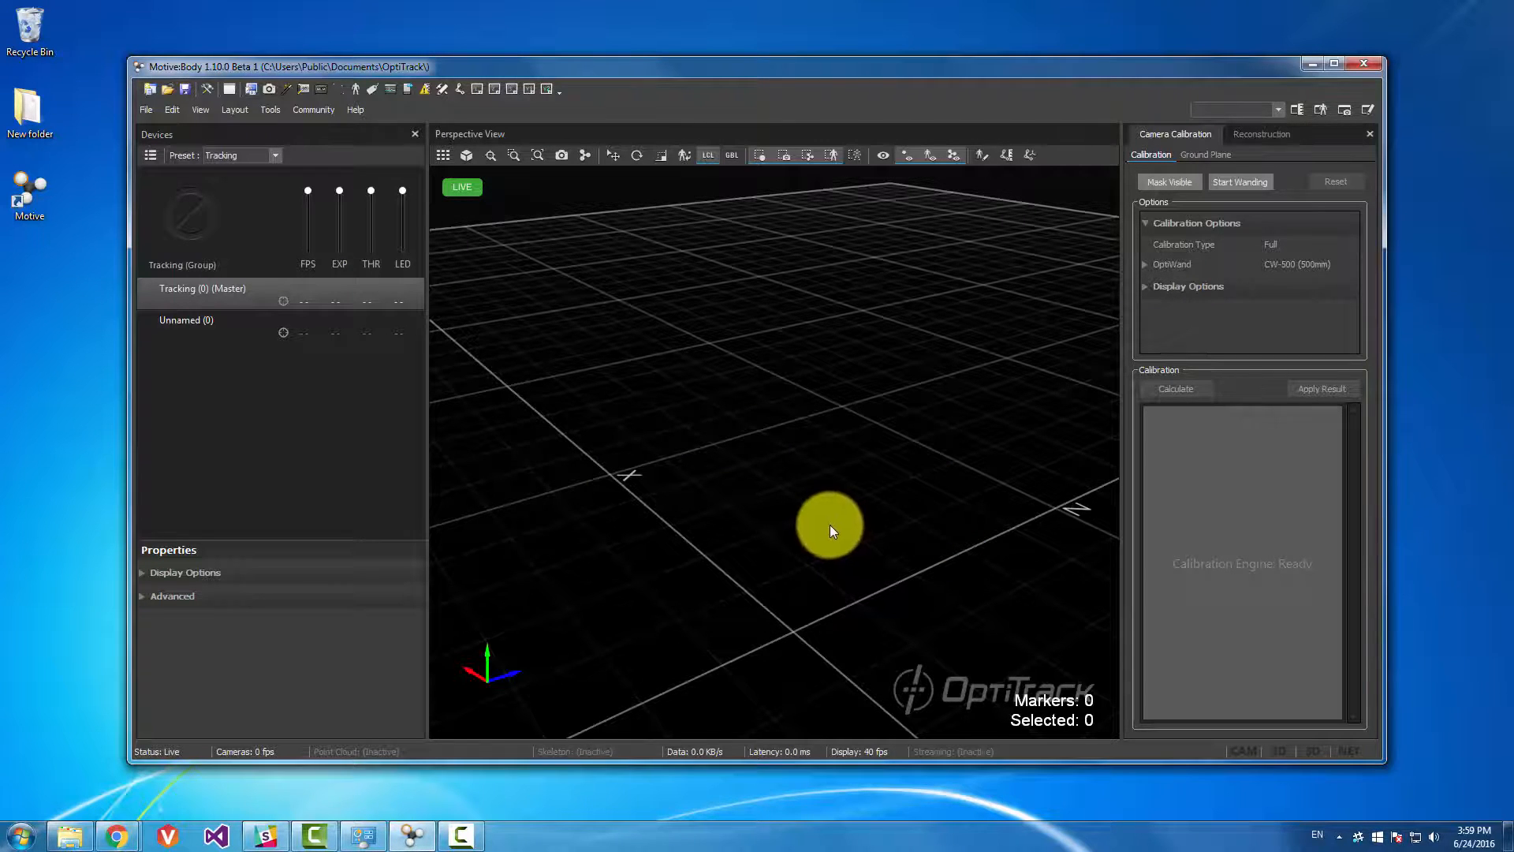
# Switch to Chrome and go from the OptiTrack home page through Support to the Docs wiki
pyautogui.click(120, 836)
pyautogui.click(265, 761)
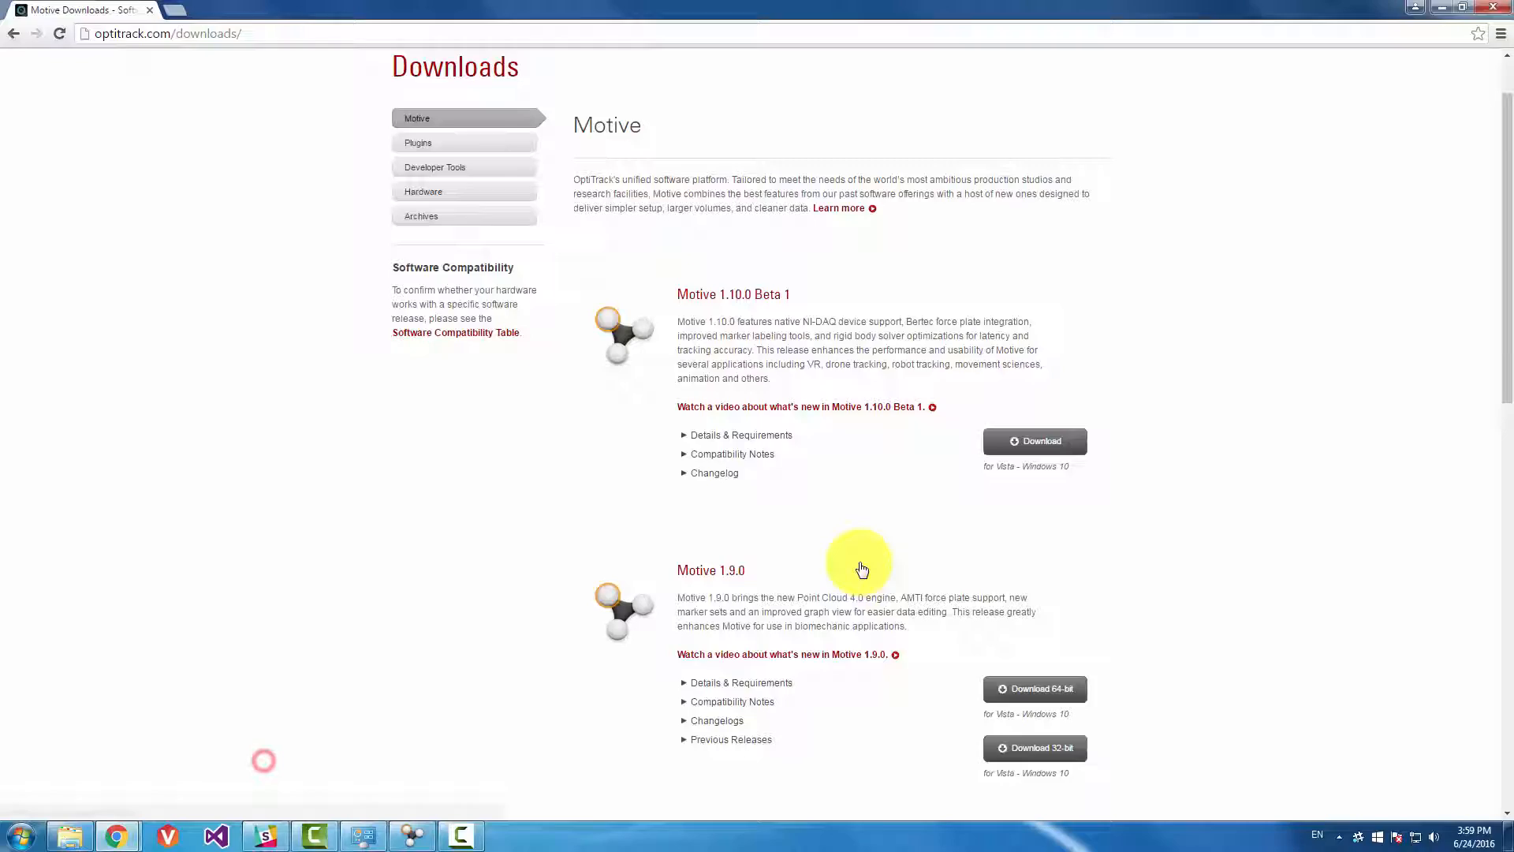
pyautogui.click(461, 87)
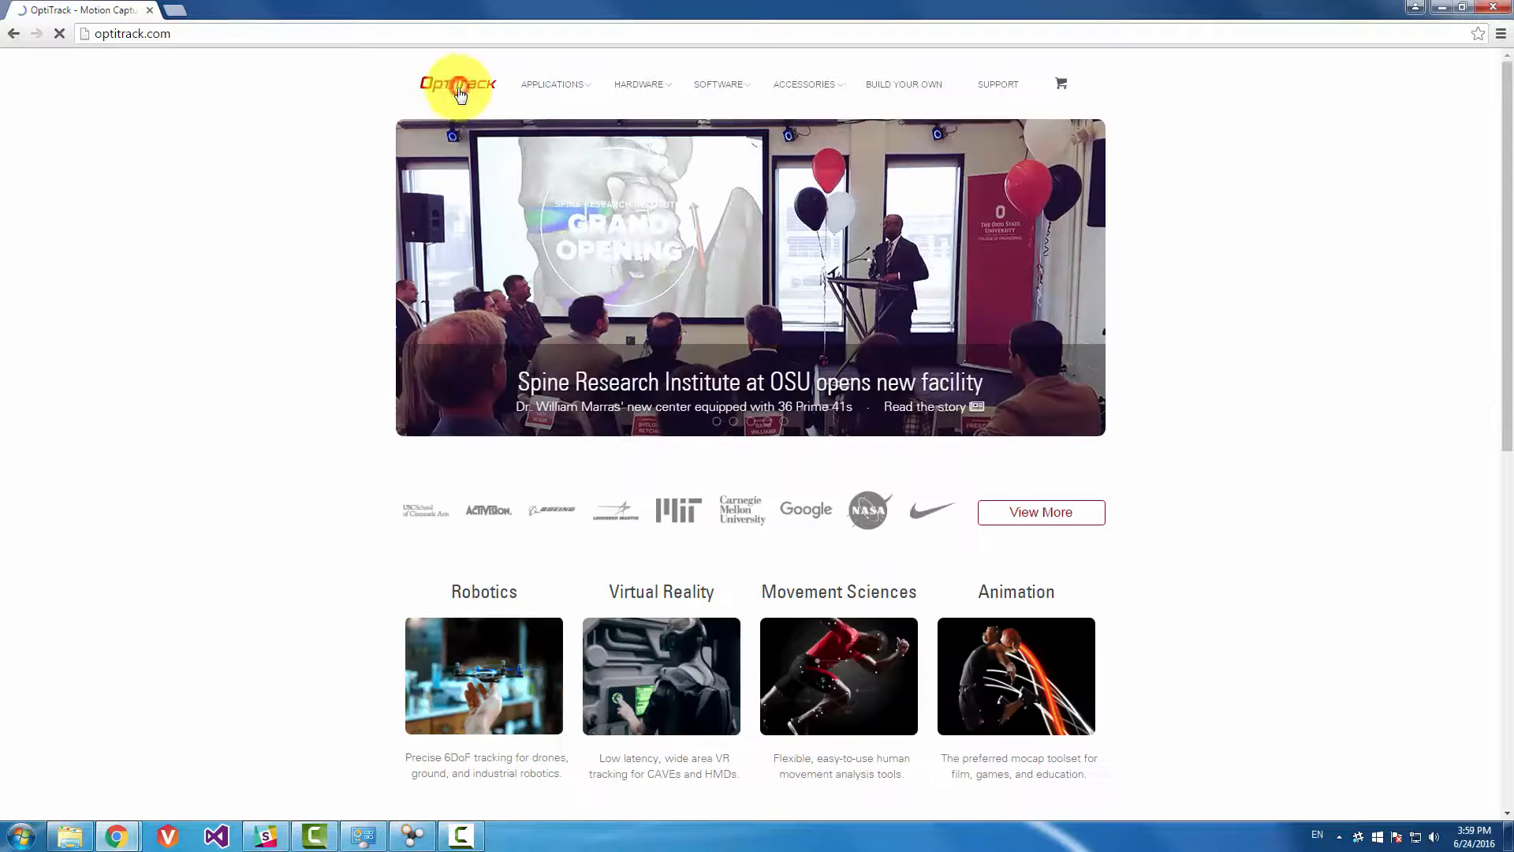
pyautogui.click(1000, 96)
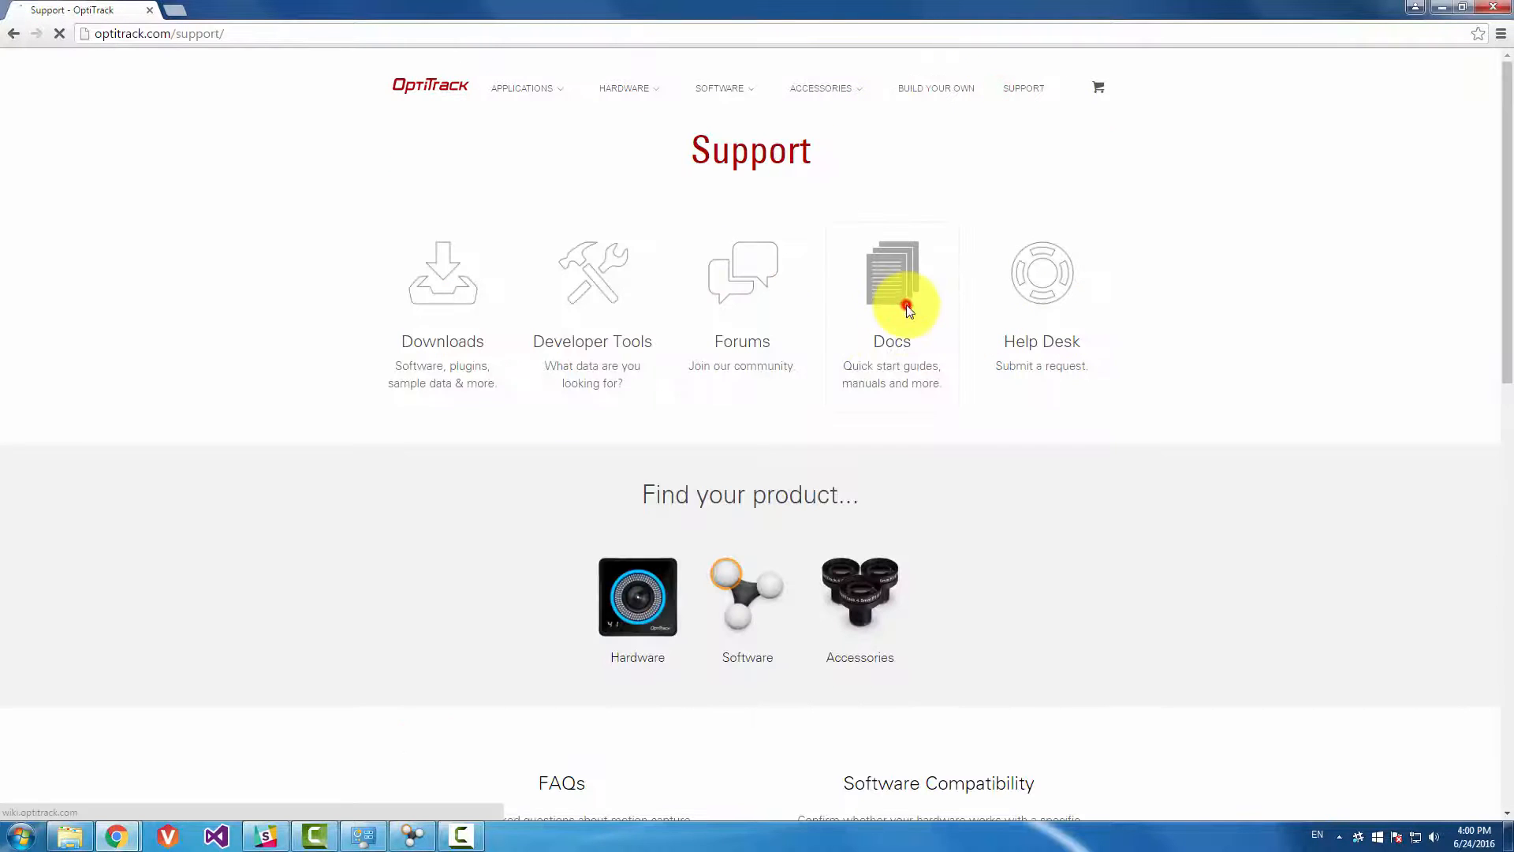
pyautogui.click(905, 305)
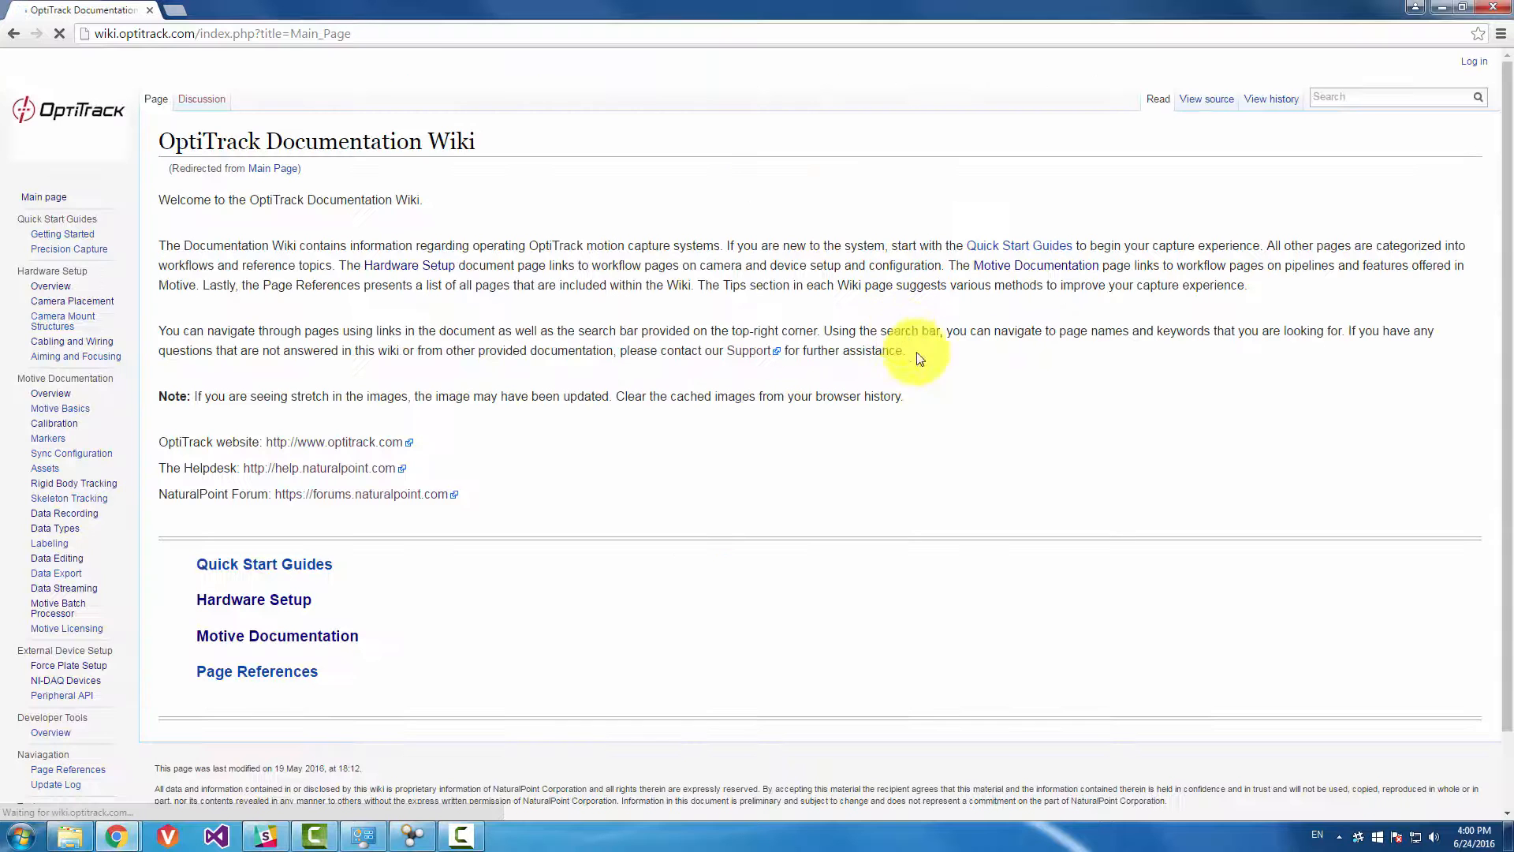
# Return to the Support page, open Downloads, and look through the Motive downloads
pyautogui.click(14, 33)
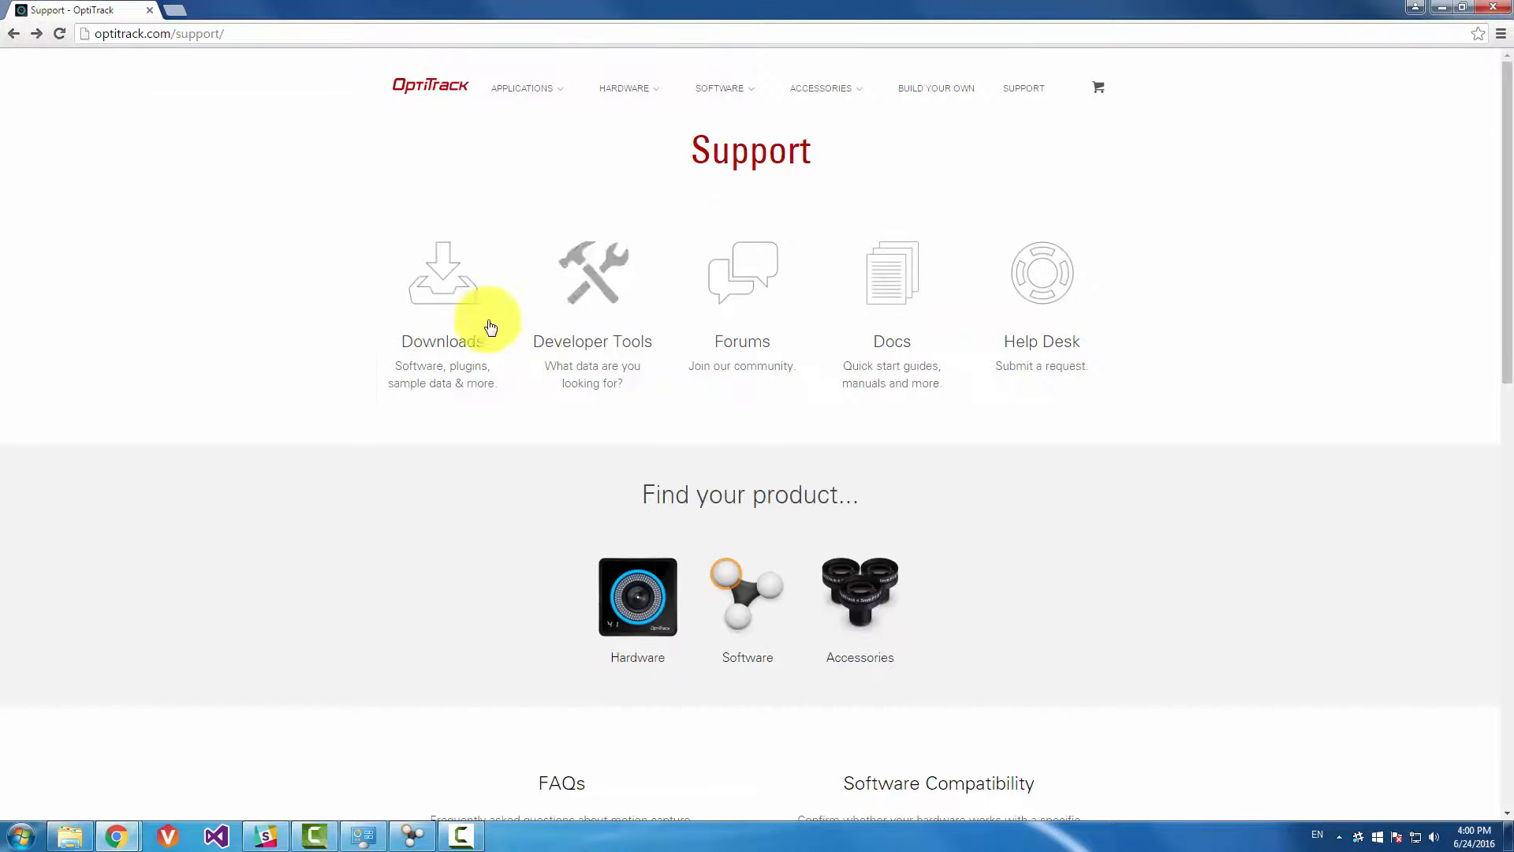
pyautogui.click(448, 332)
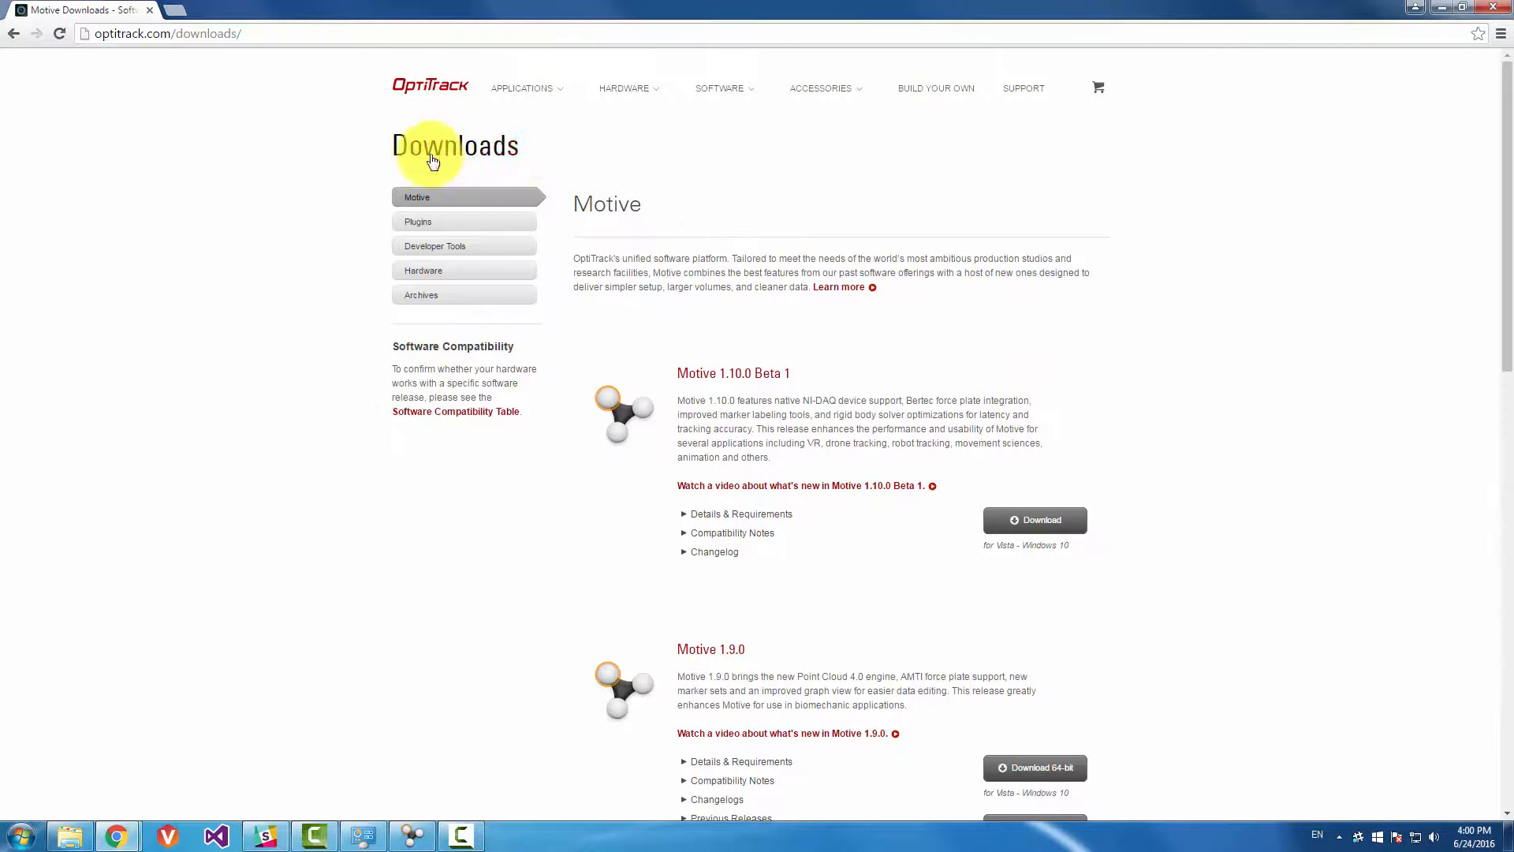
pyautogui.scroll(-12, 976, 271)
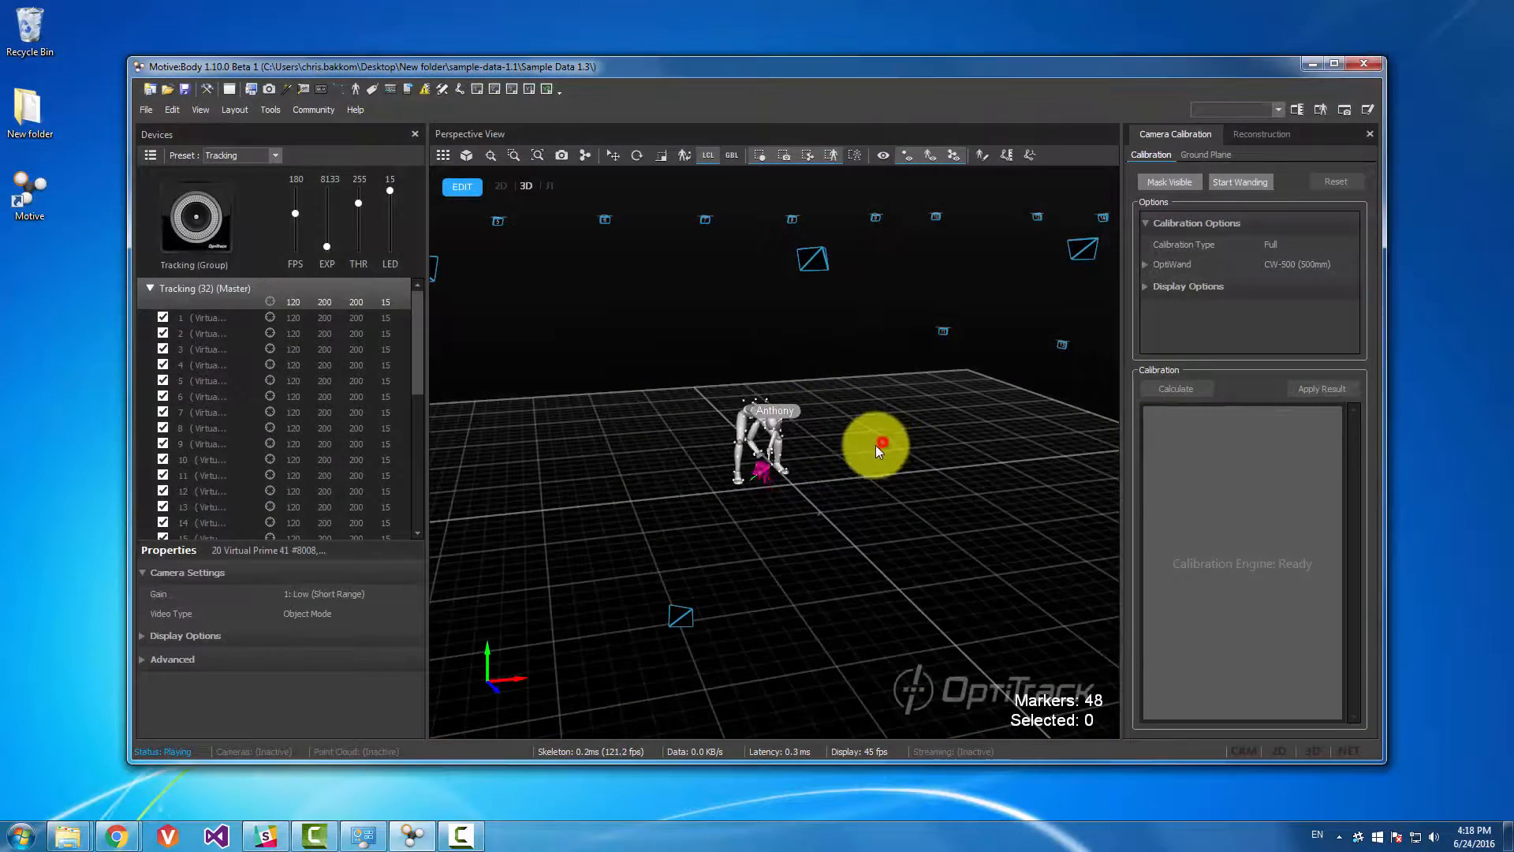
# In Motive, show the Timeline pane for the Dribble Basket Ball take and orbit the perspective view around the playing skeleton
pyautogui.moveTo(875, 445); pyautogui.dragTo(863, 379, button='right')
pyautogui.moveTo(864, 379); pyautogui.dragTo(880, 377, button='middle')
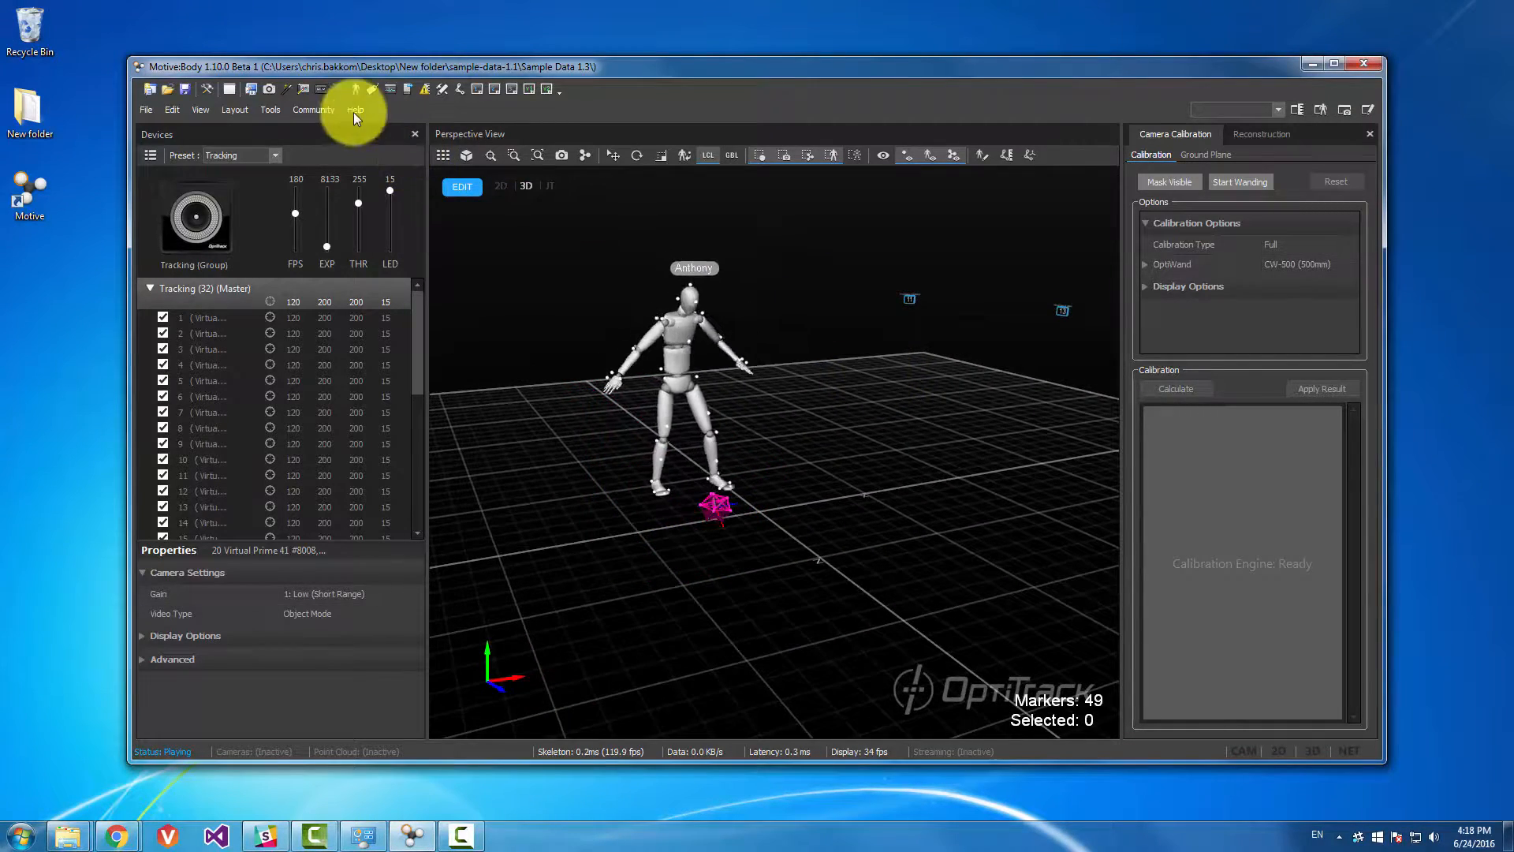
pyautogui.click(320, 88)
pyautogui.moveTo(882, 339); pyautogui.dragTo(777, 339, button='right')
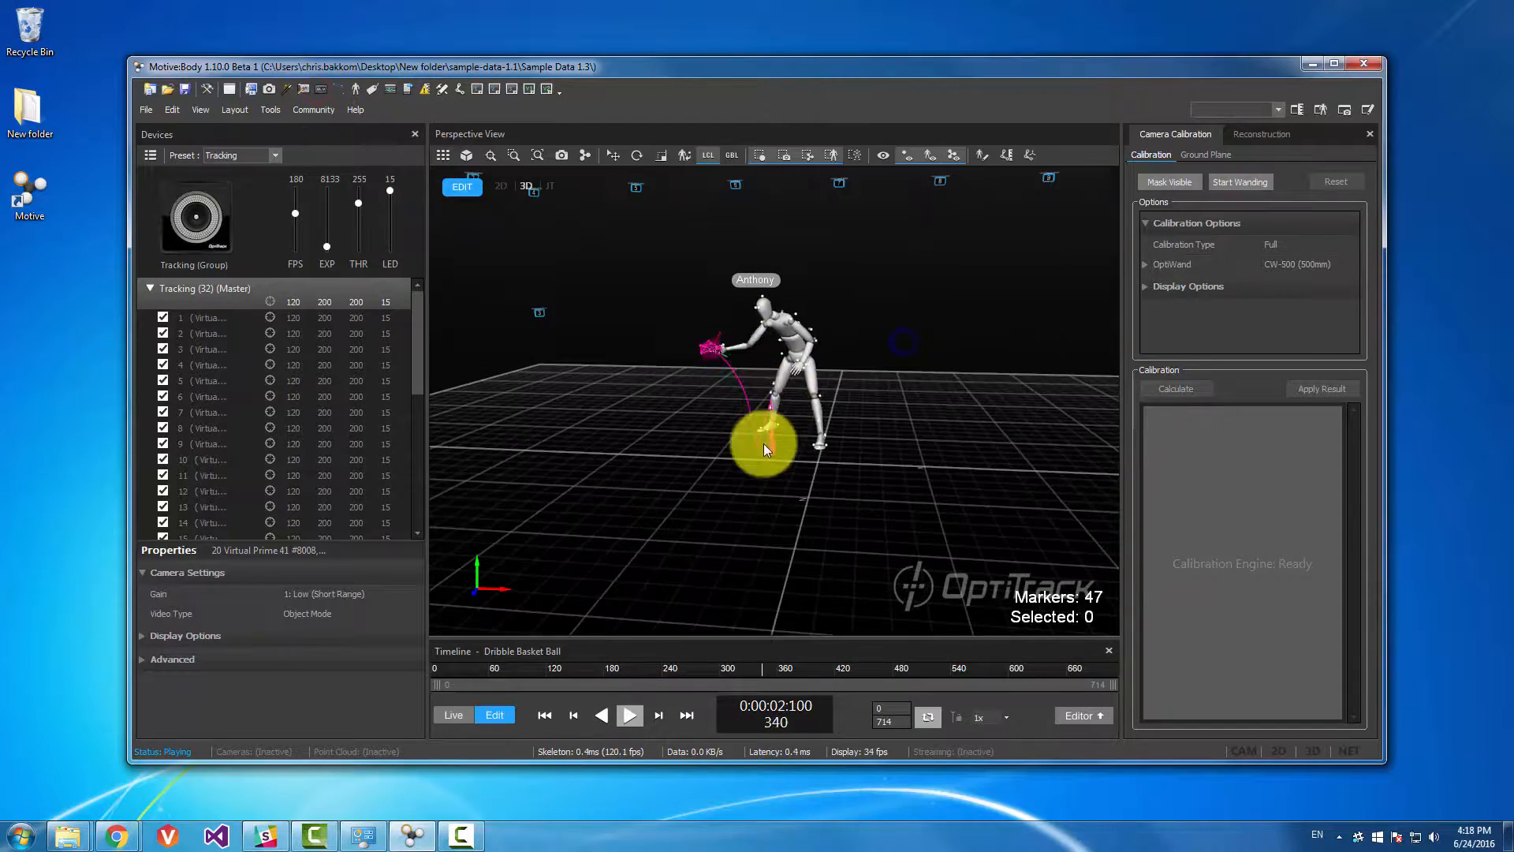